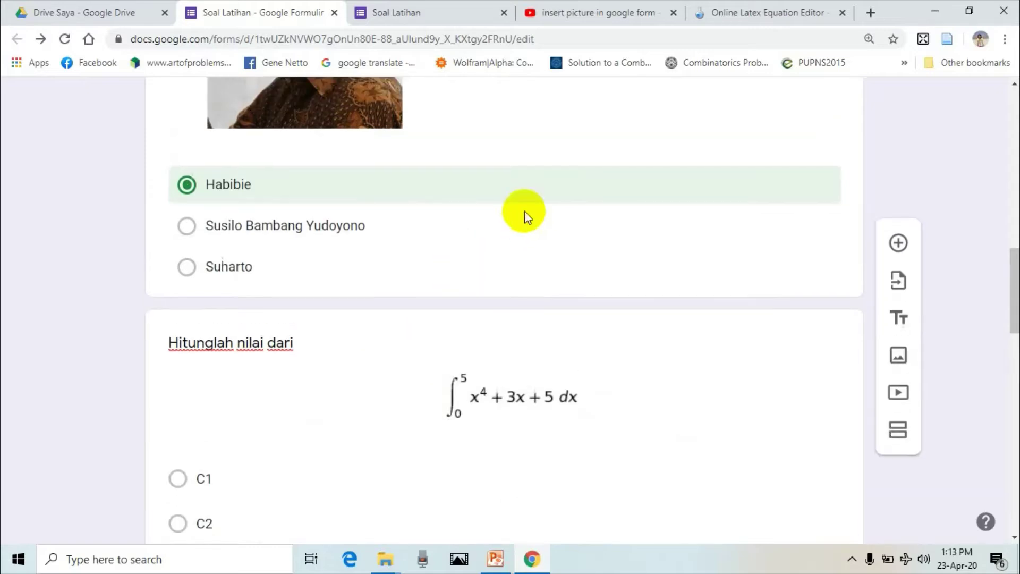
- Switch to the respondent view of the Soal Latihan form and examine its questions from 1 + 2 = through the COVID-19 reading text
left_click(431, 5)
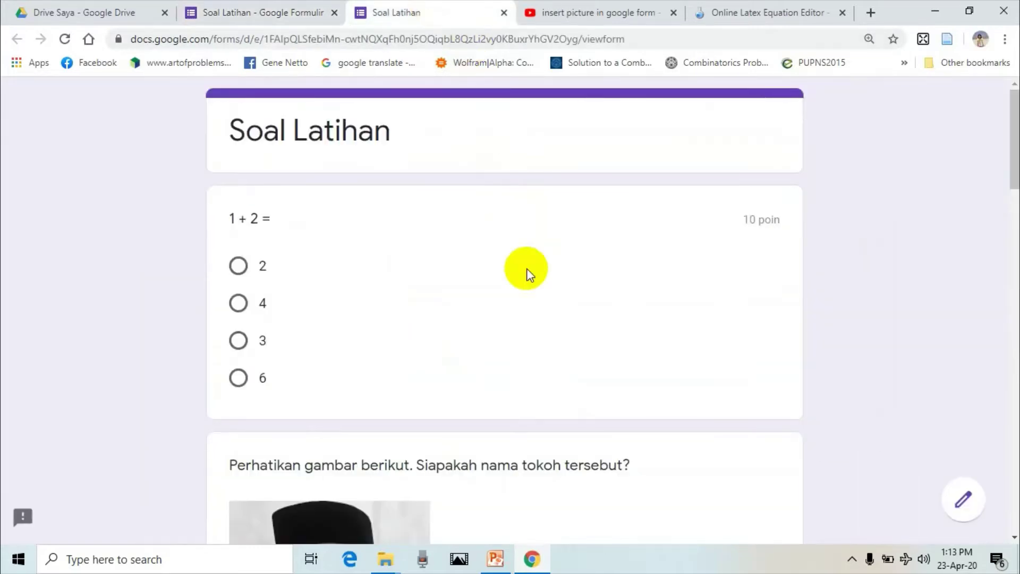
scroll(526, 312, "down", 3)
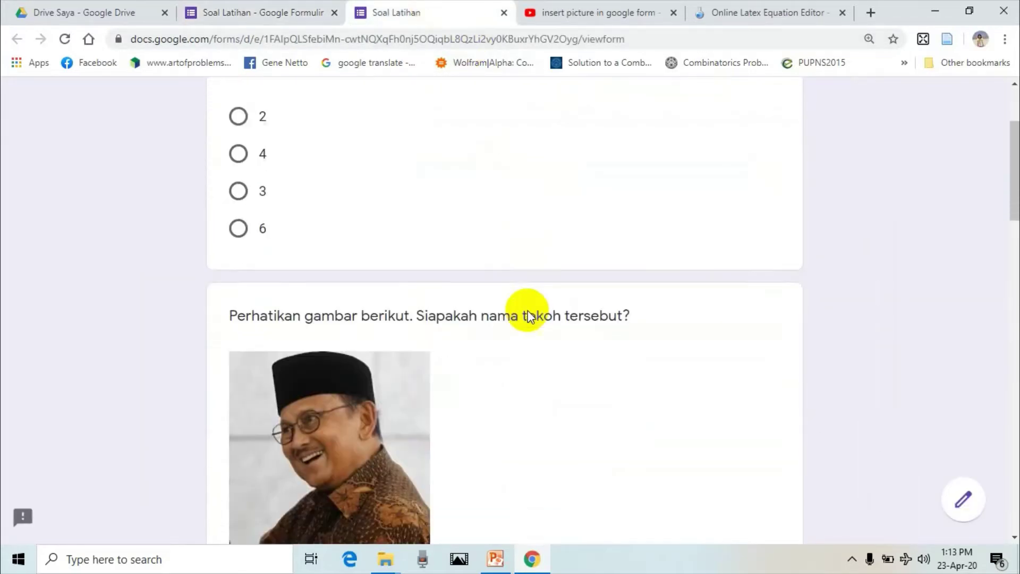
scroll(527, 312, "up", 3)
scroll(485, 292, "down", 3)
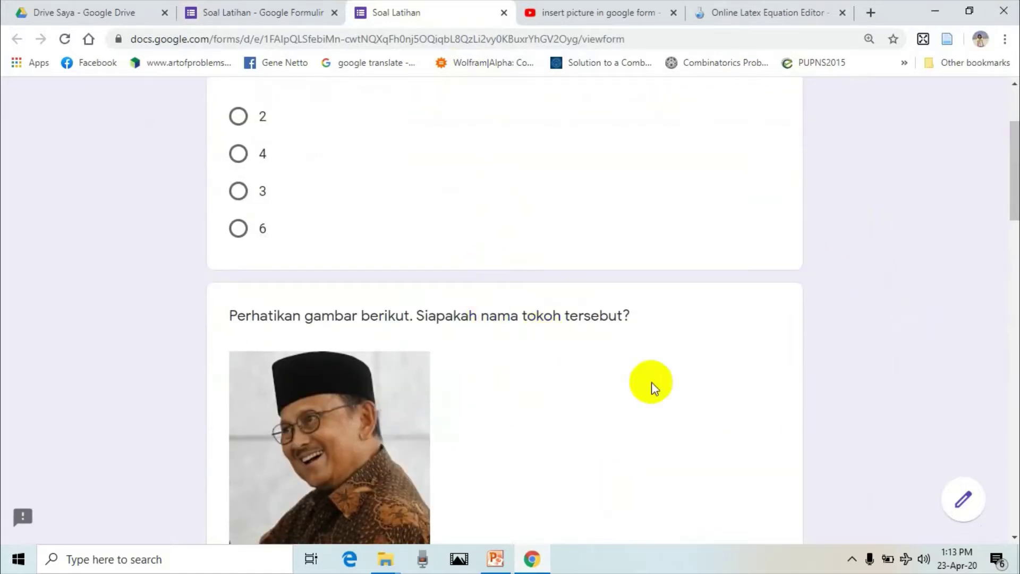
scroll(396, 420, "down", 8)
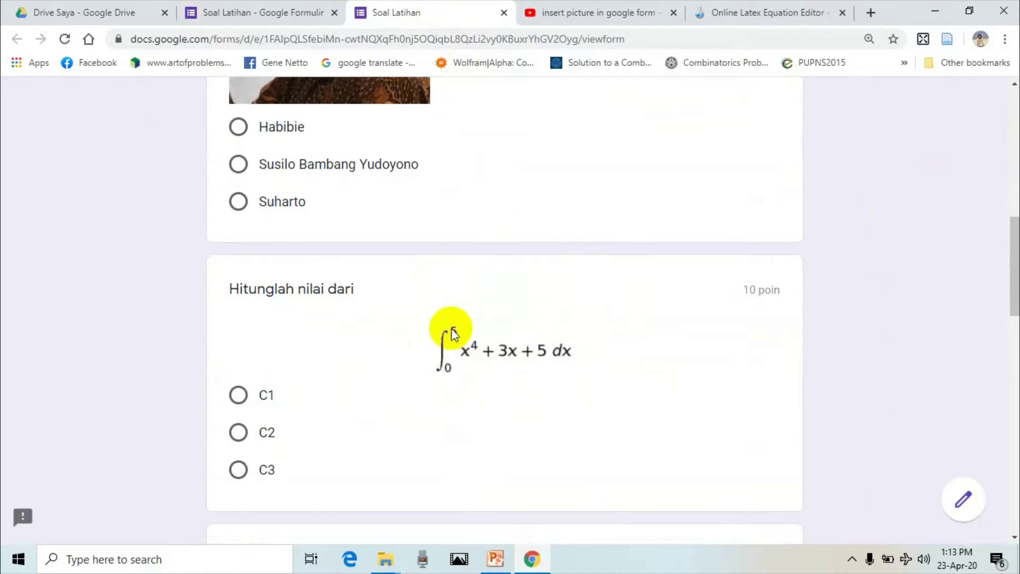
scroll(451, 330, "down", 6)
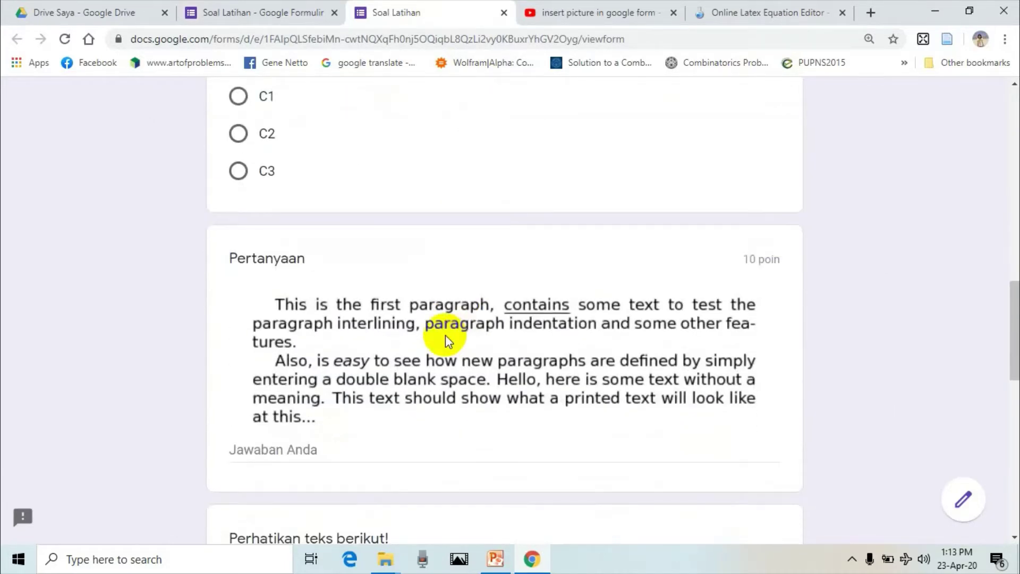
scroll(497, 342, "down", 4)
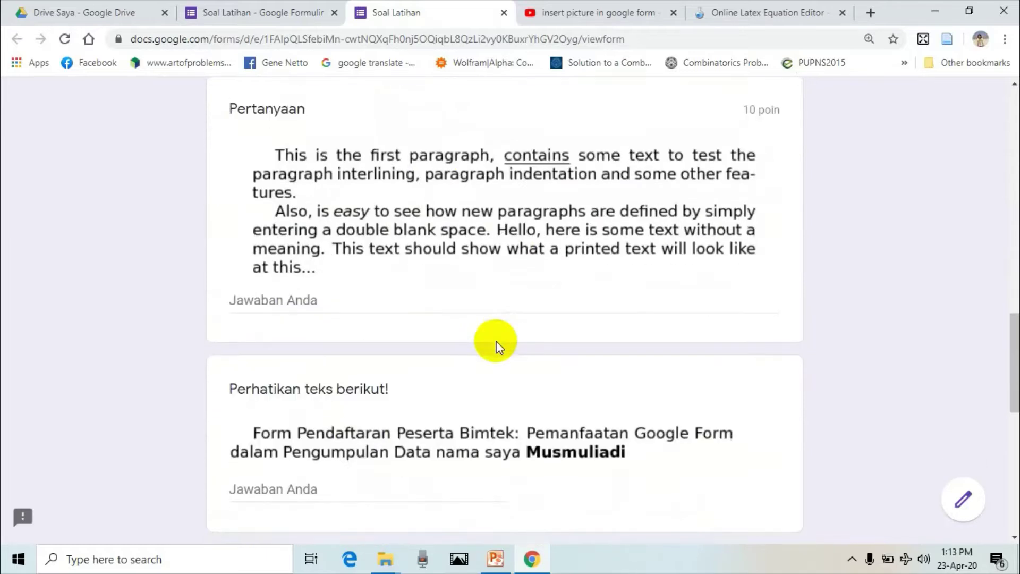
scroll(524, 391, "up", 1)
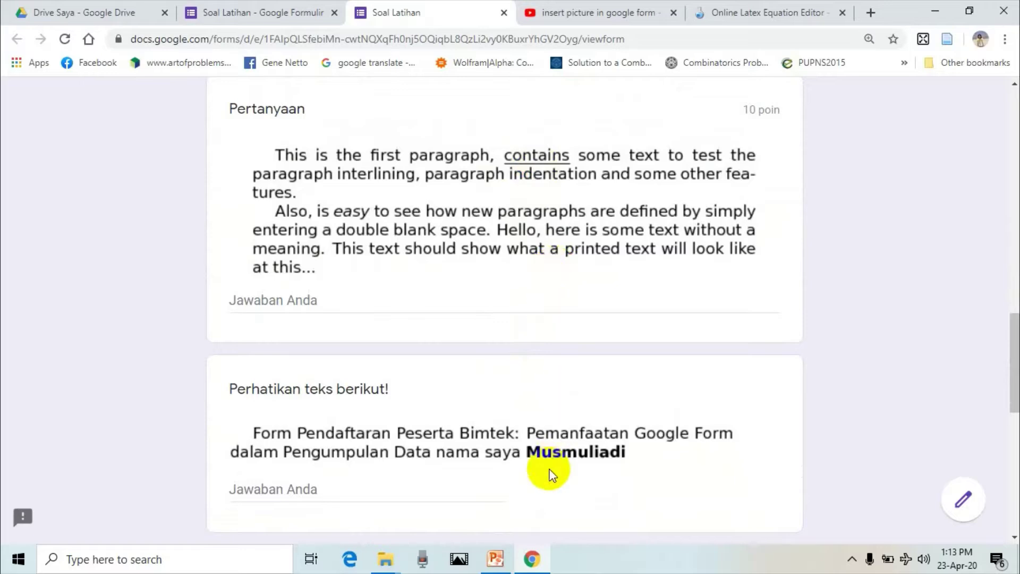
left_click_drag(543, 468, 528, 467)
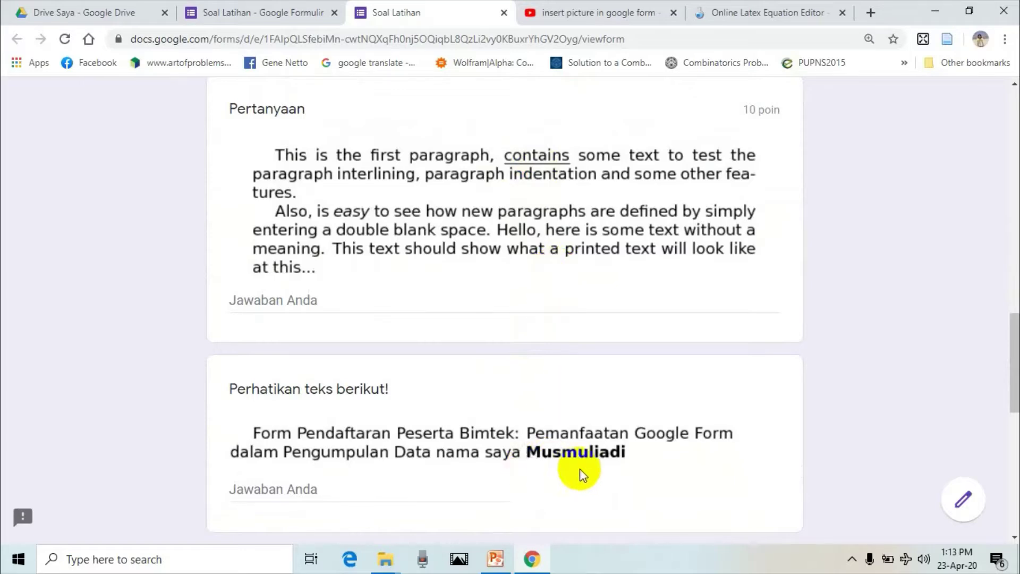
scroll(531, 344, "down", 9)
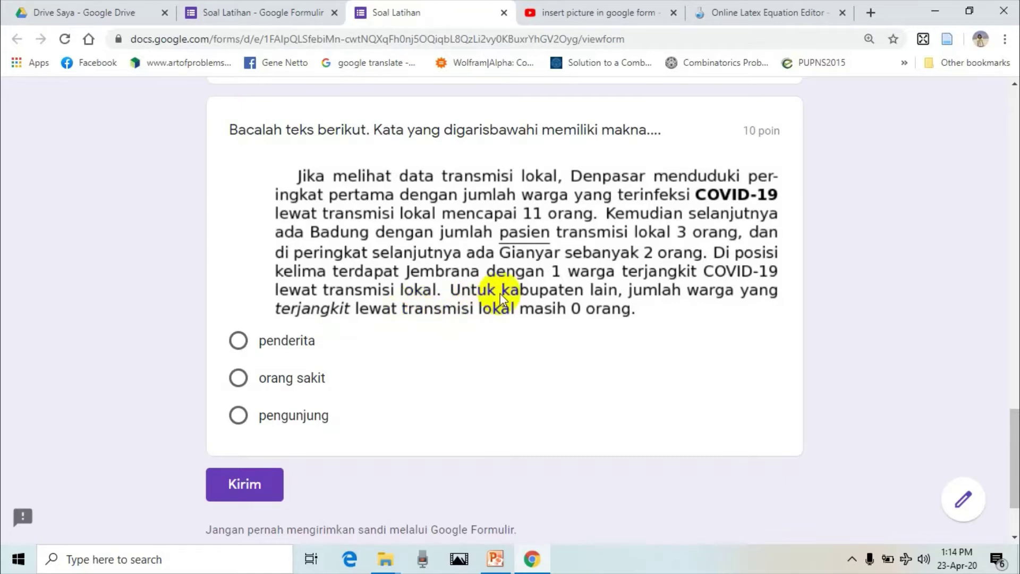
- Review the form's picture, integral equation and formatted-text questions again, comparing how images and underlined, bold or italic text are presented
scroll(499, 292, "up", 6)
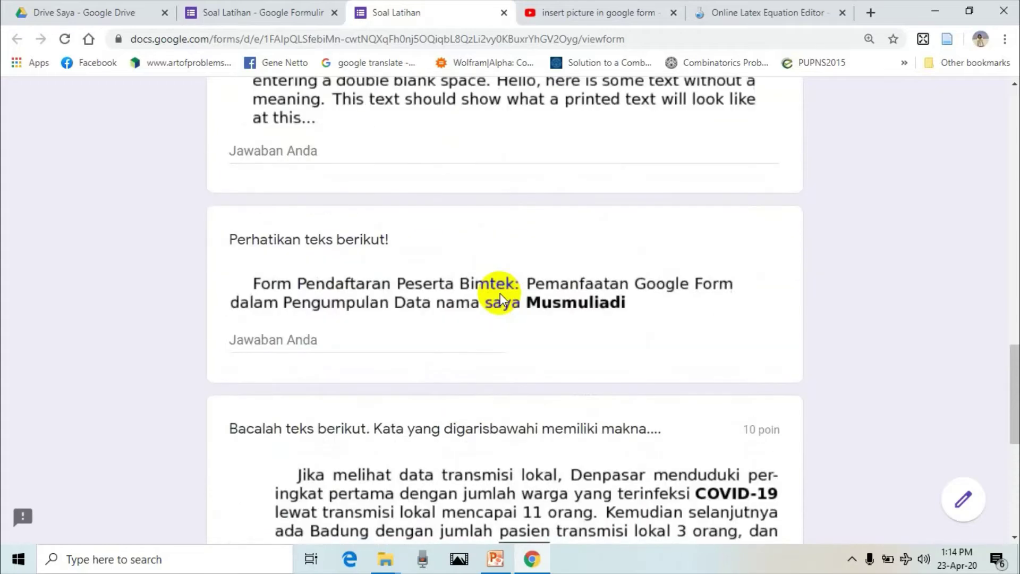
scroll(500, 293, "up", 2)
scroll(485, 274, "up", 3)
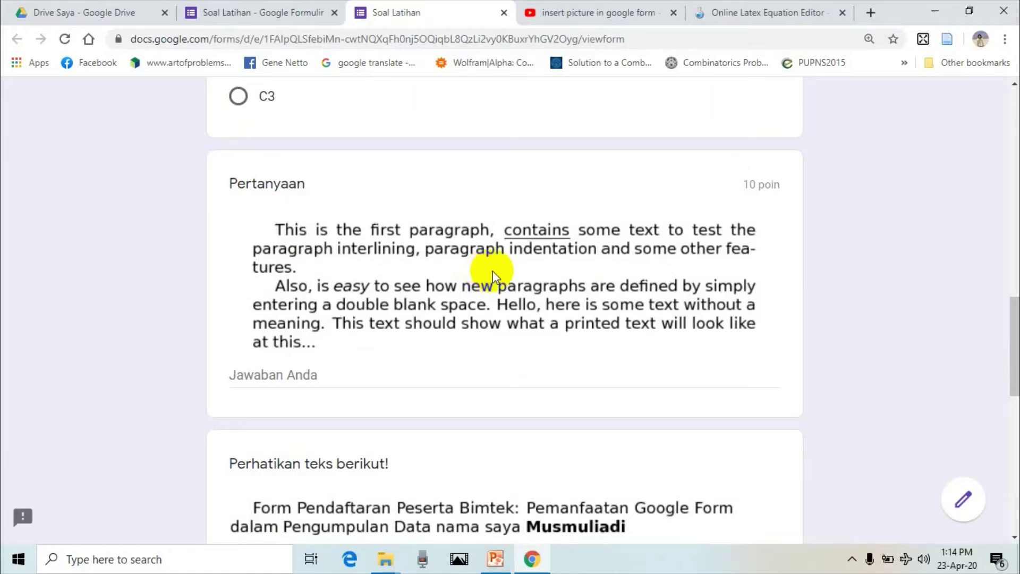
scroll(493, 274, "up", 9)
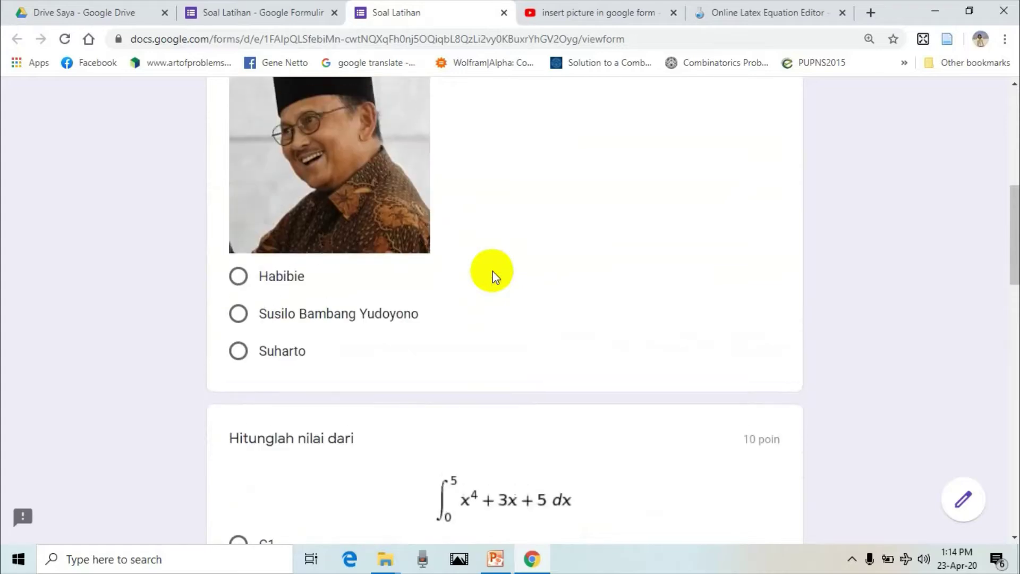
scroll(492, 255, "up", 4)
scroll(487, 294, "down", 7)
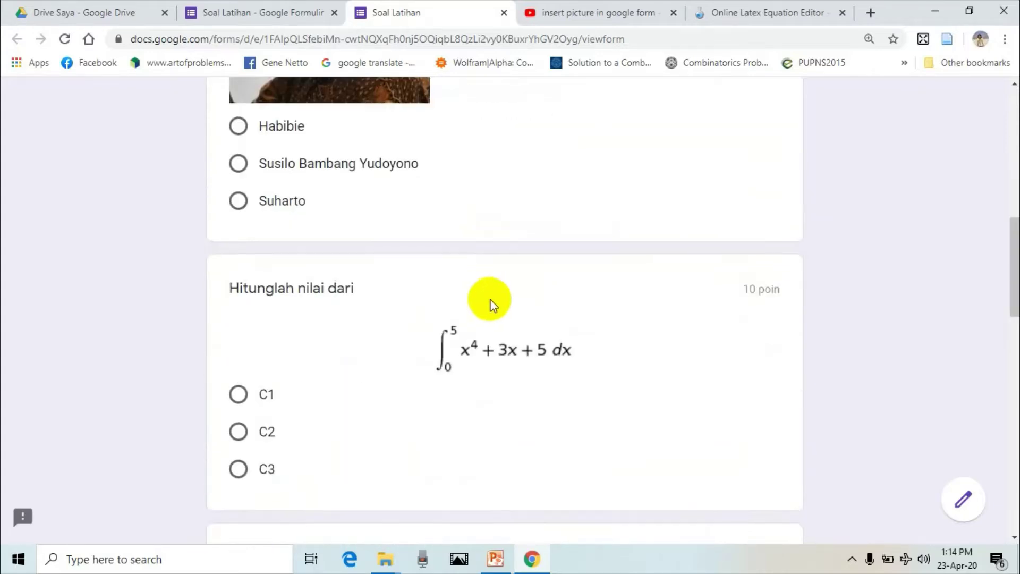
scroll(491, 302, "down", 16)
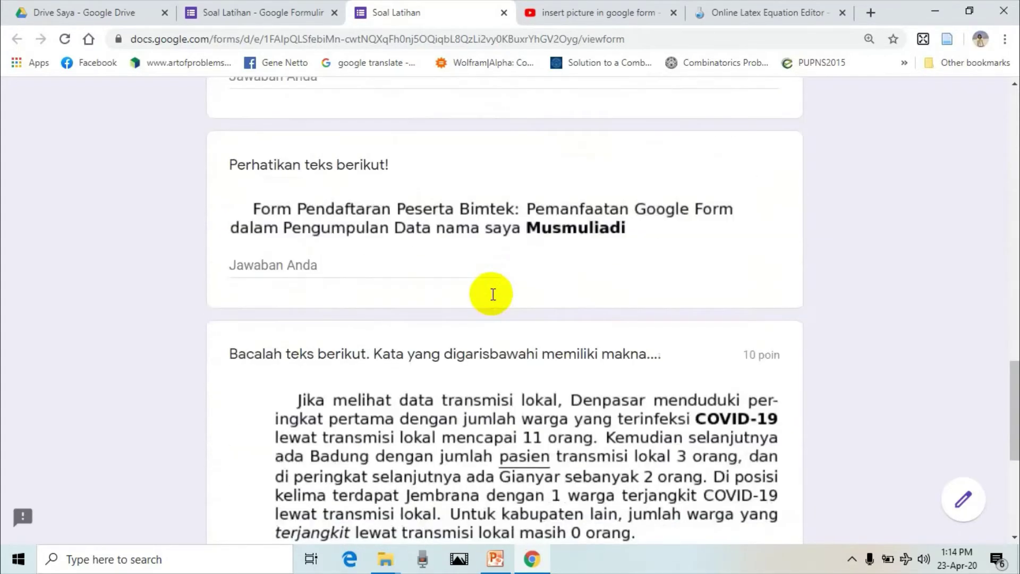
scroll(492, 294, "down", 3)
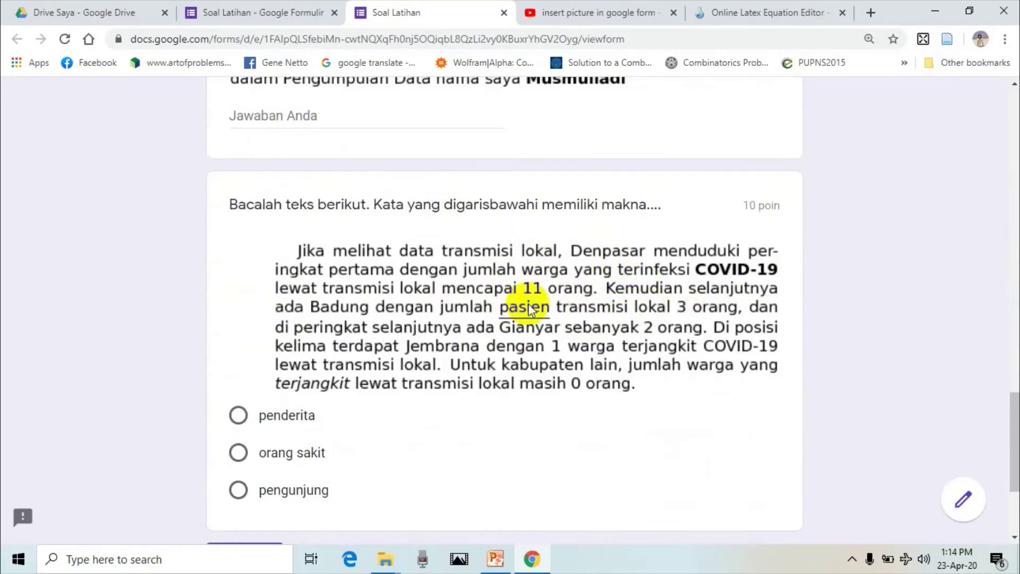
scroll(502, 281, "up", 9)
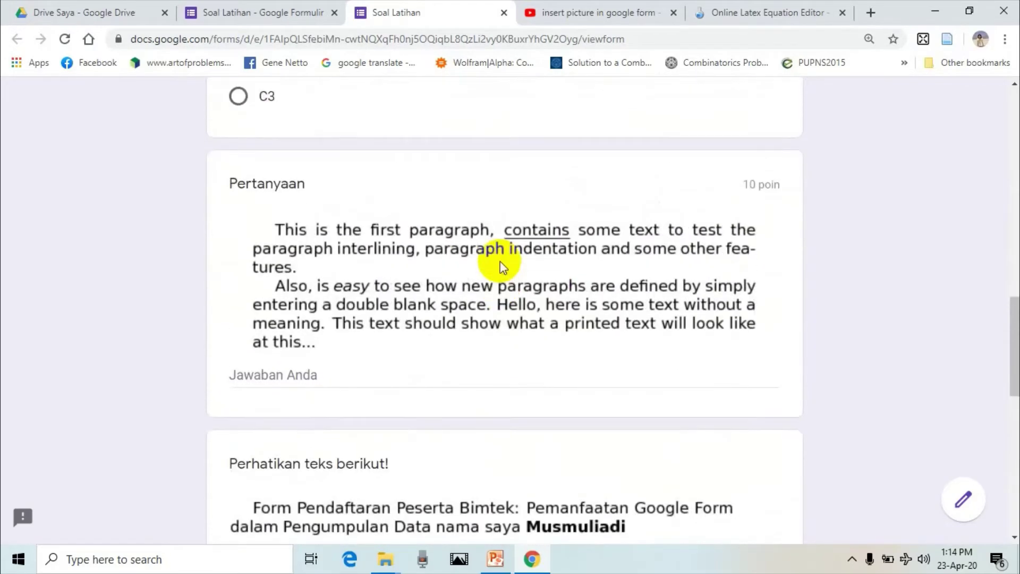
scroll(500, 261, "up", 10)
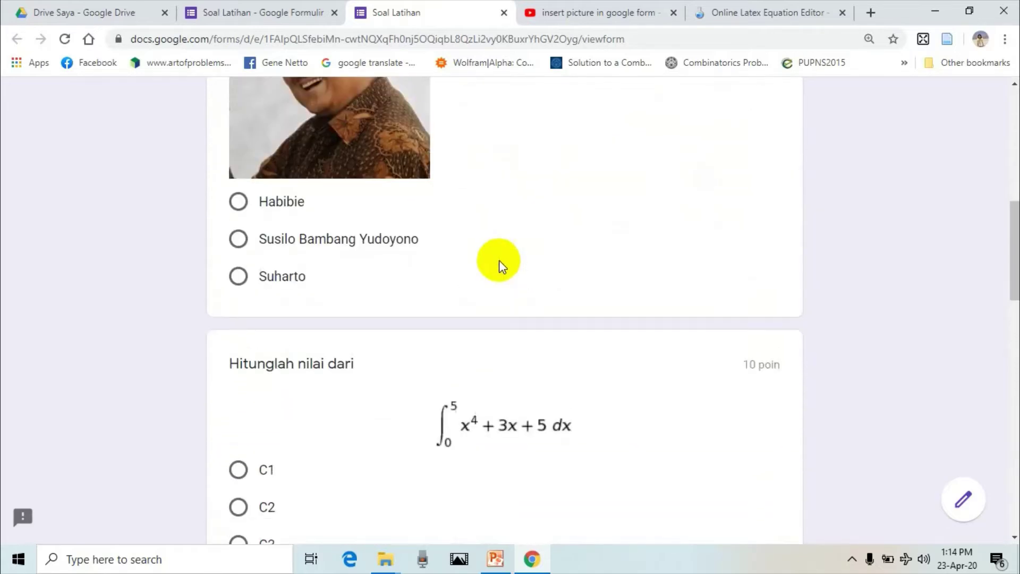
scroll(499, 260, "up", 6)
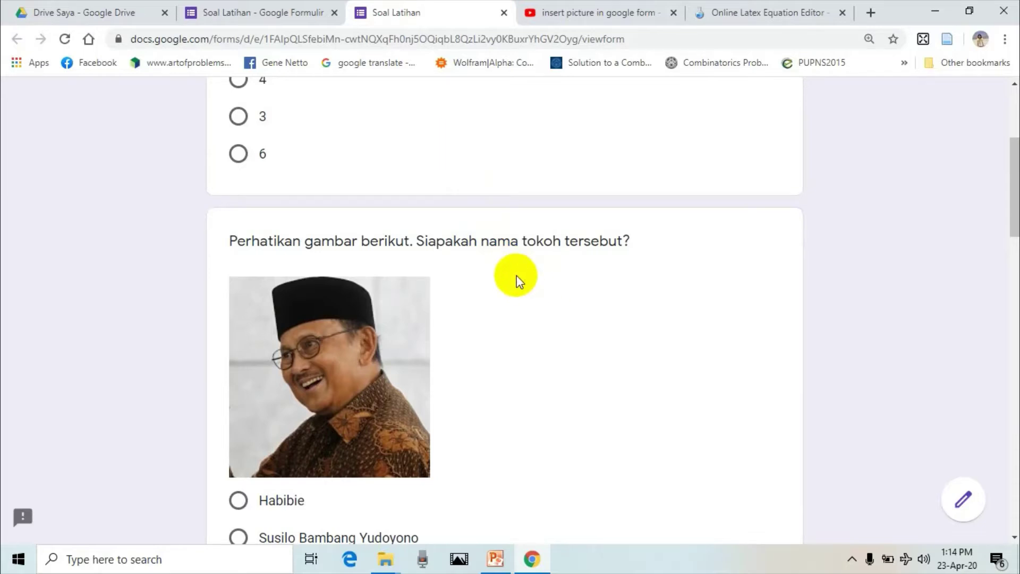
scroll(518, 279, "up", 2)
- Return to the Soal Latihan form editor and select the text of the first question, 1 + 2 =
left_click(273, 12)
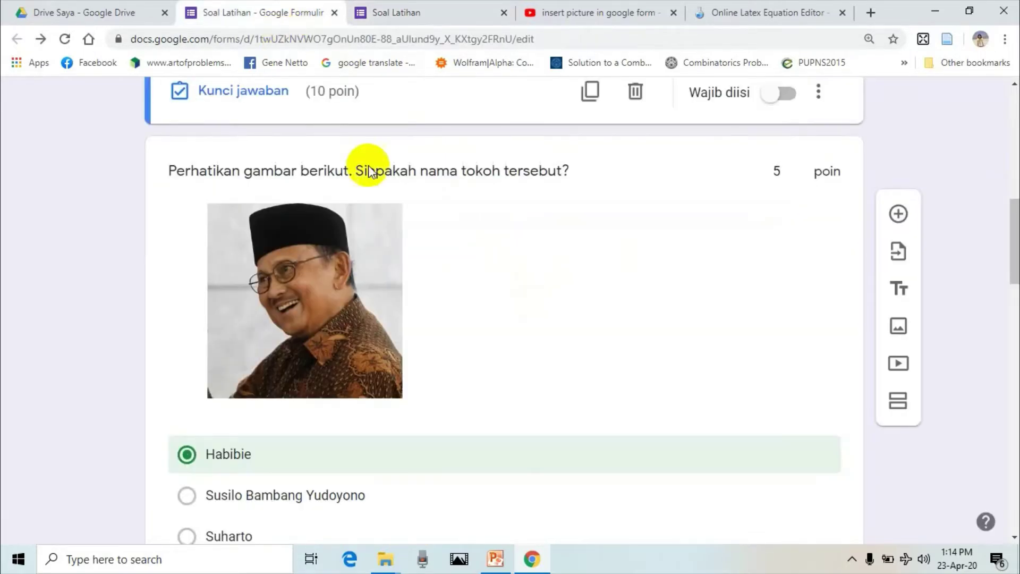
scroll(440, 252, "up", 12)
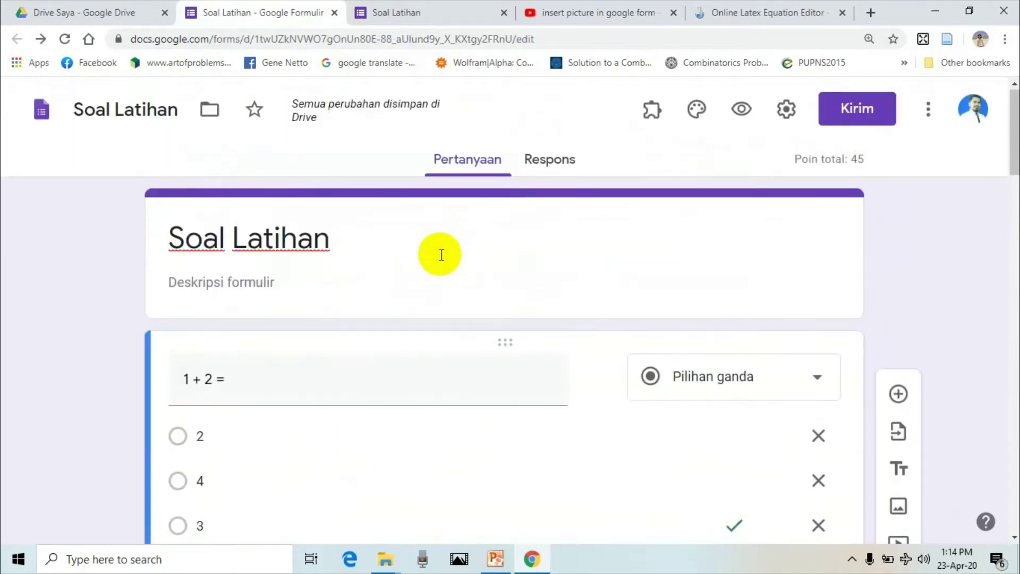
scroll(441, 255, "down", 1)
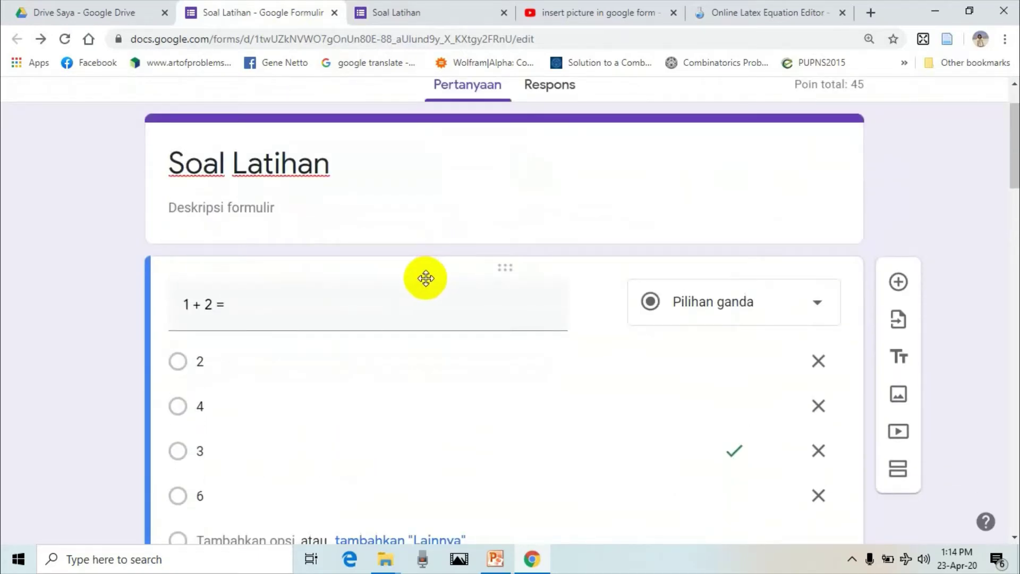
triple_click(326, 314)
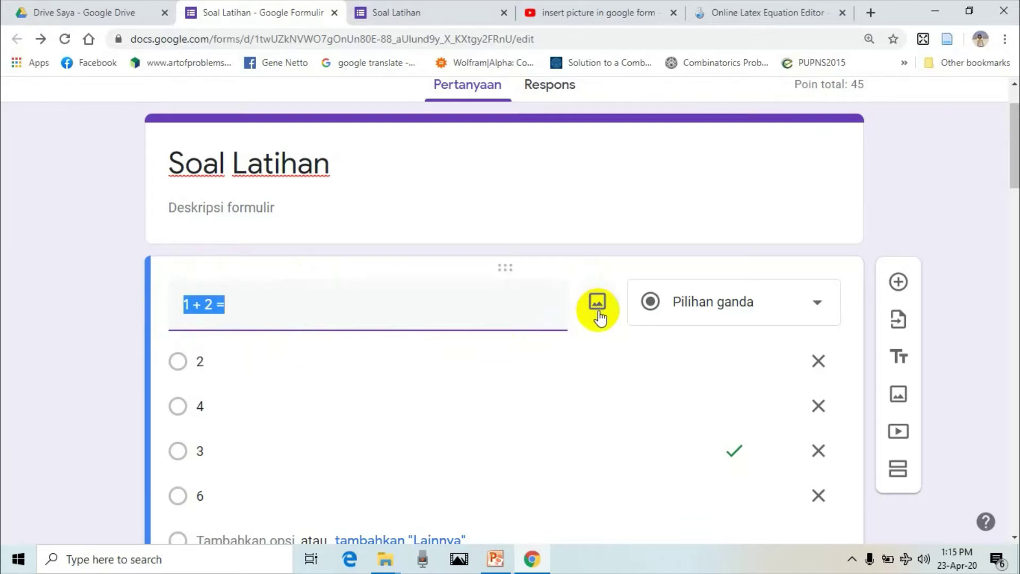
- Add a new question after the last COVID-19 text question and title it "Perhatikan gambar berikut!"
scroll(599, 318, "down", 20)
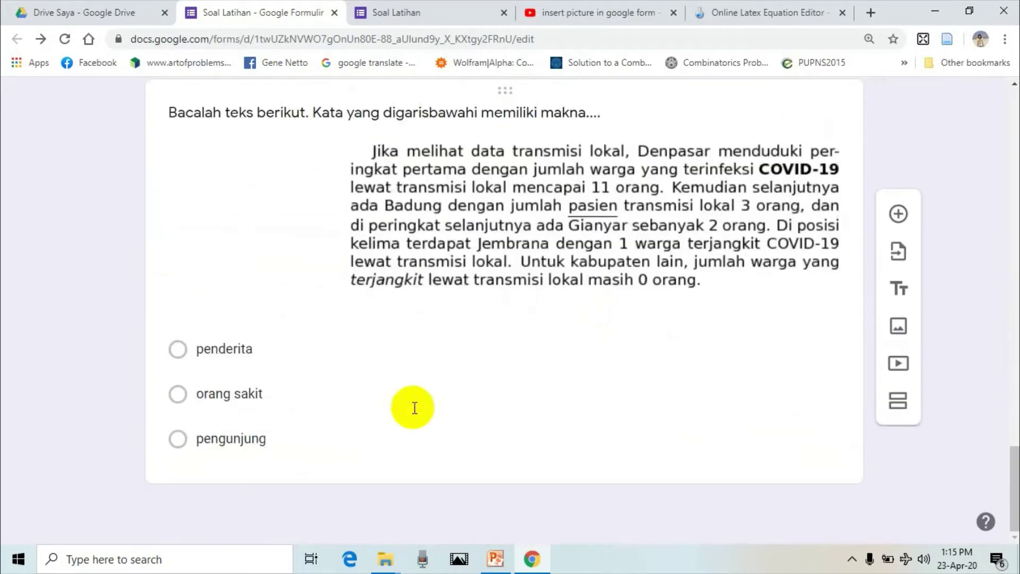
left_click(304, 460)
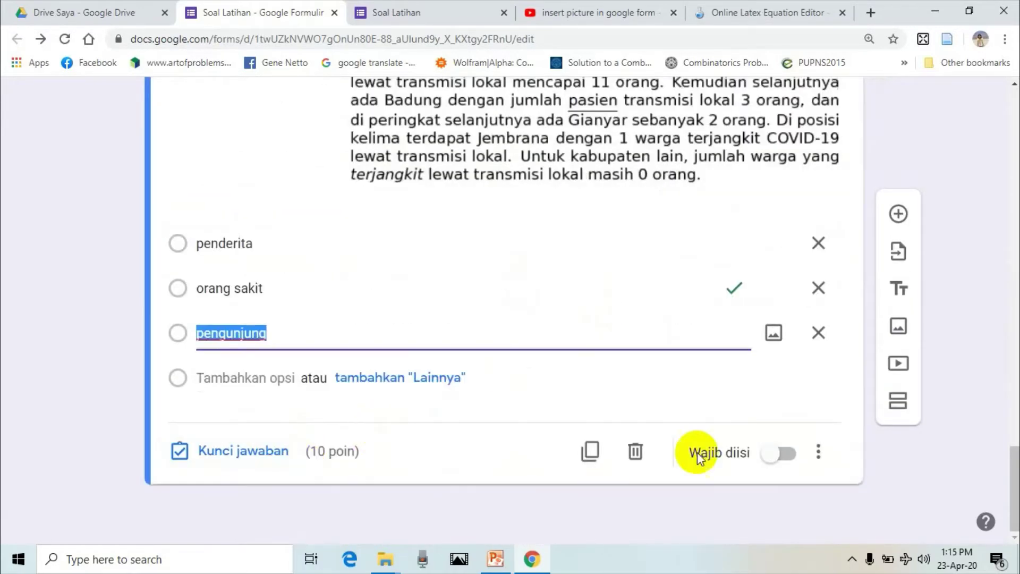
left_click(898, 215)
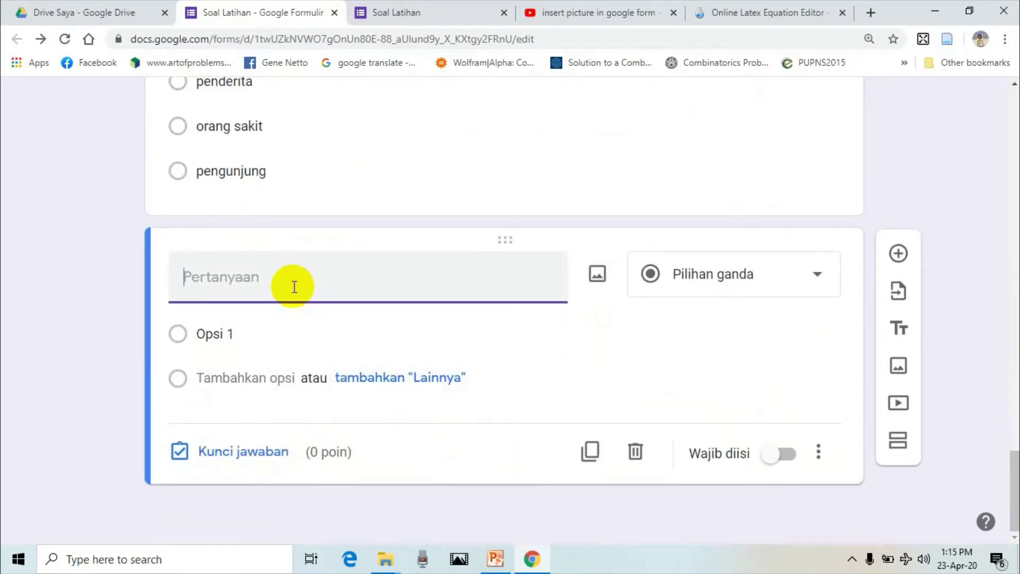
type("Perhatikan Gi")
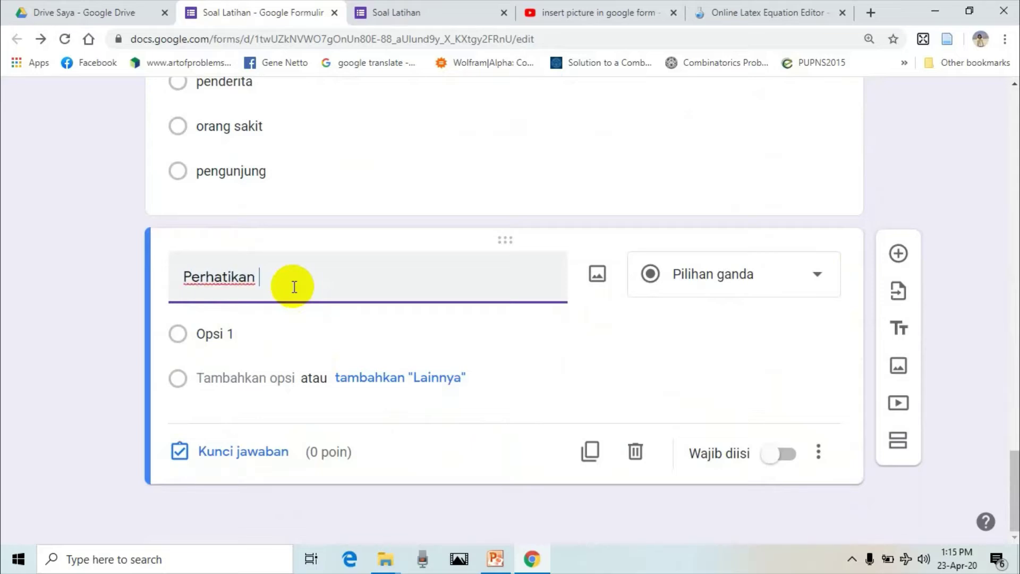
key("BackSpace")
key("BackSpace")
type("gambar berikut!")
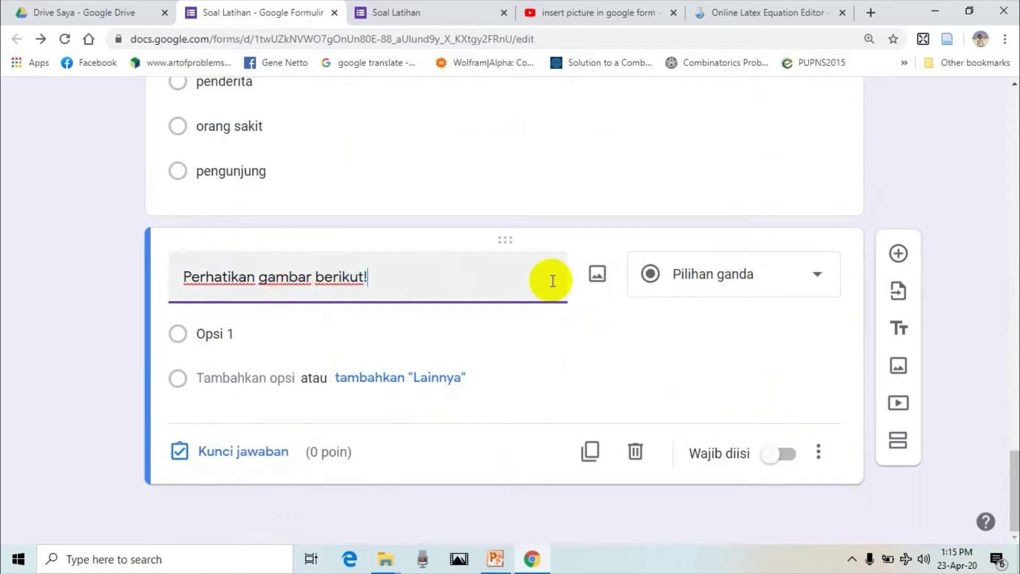
- Start inserting an uploaded image into the "Perhatikan gambar berikut!" question and browse to D: > Data Base > Kegiatan 2020 > Kelas Maya
left_click(597, 280)
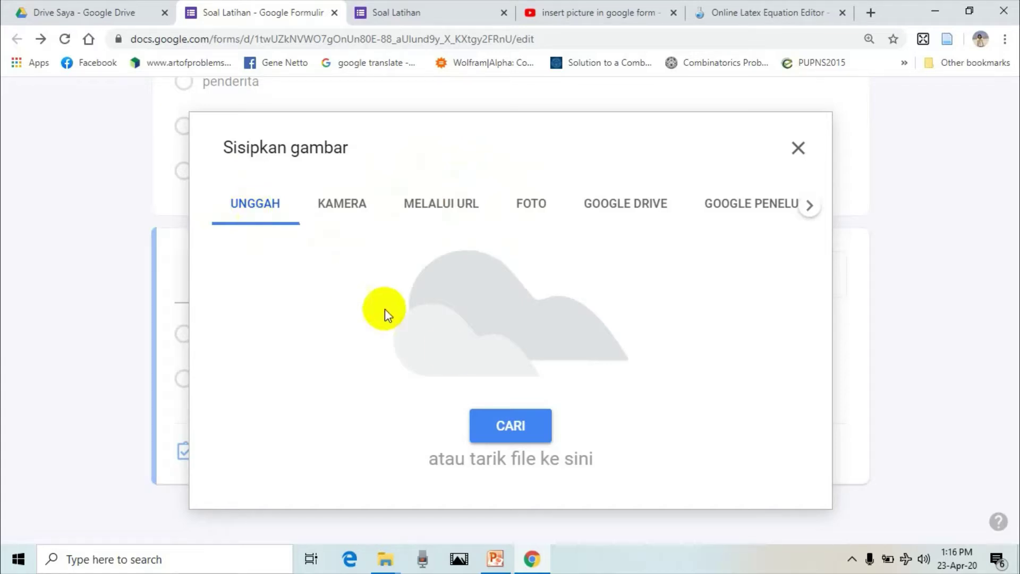
left_click(498, 426)
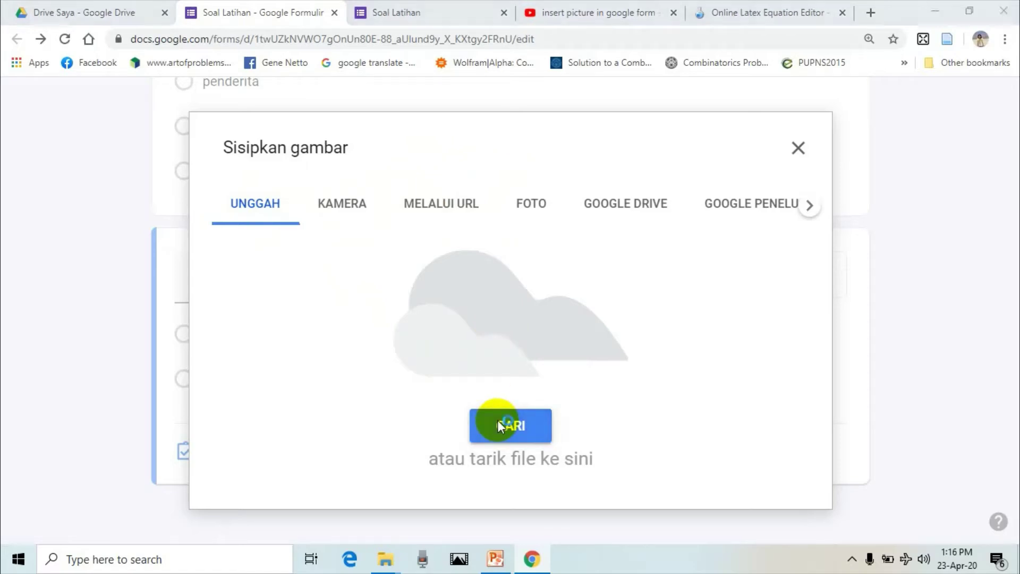
left_click(498, 422)
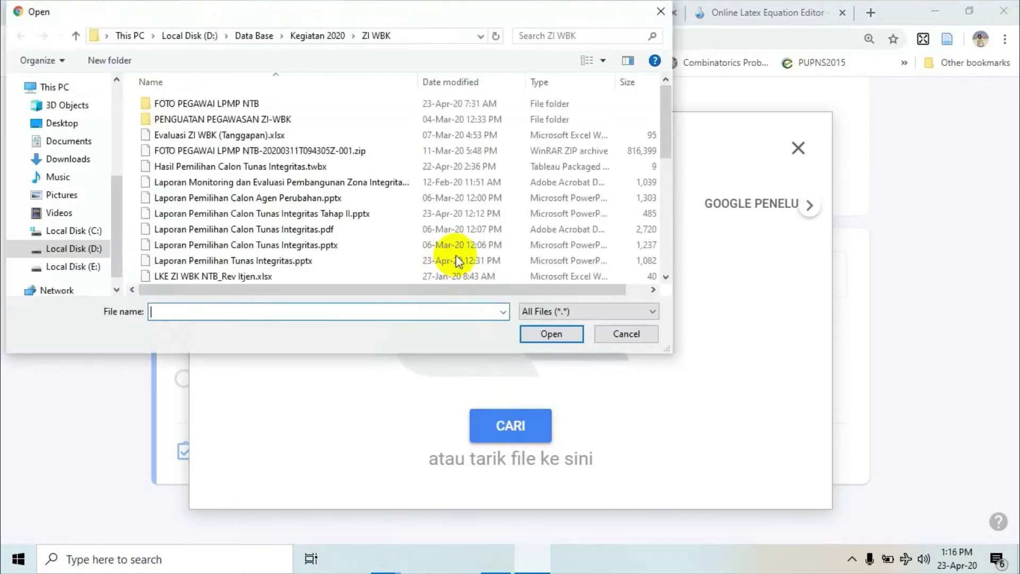
scroll(181, 153, "down", 2)
scroll(181, 153, "down", 4)
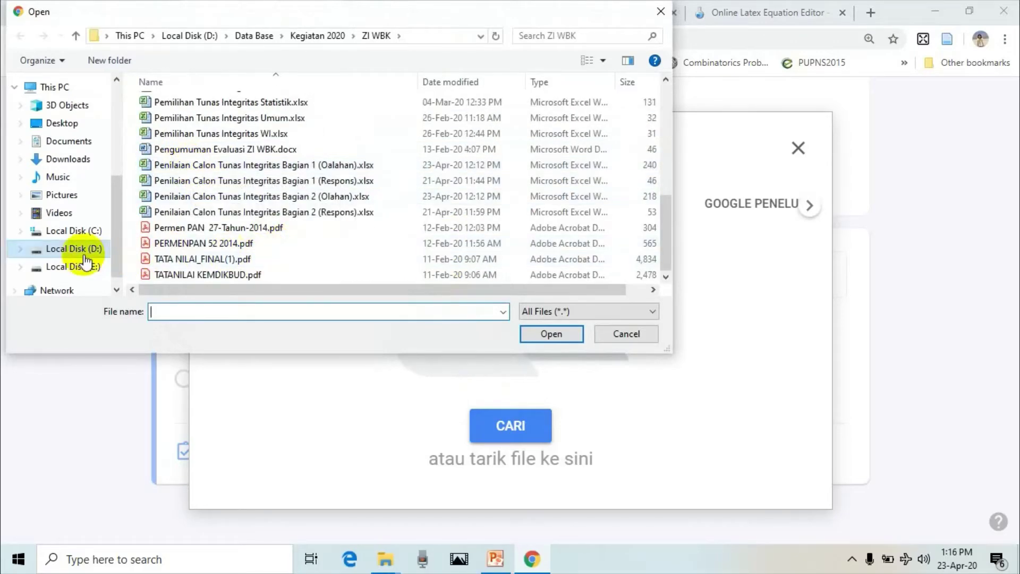
left_click(82, 248)
left_click(192, 105)
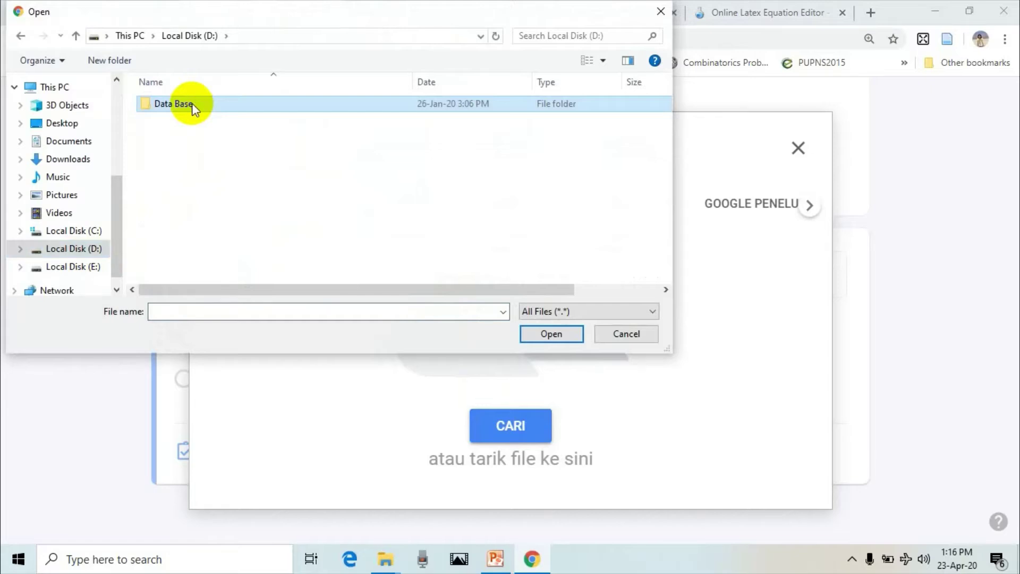
double_click(193, 103)
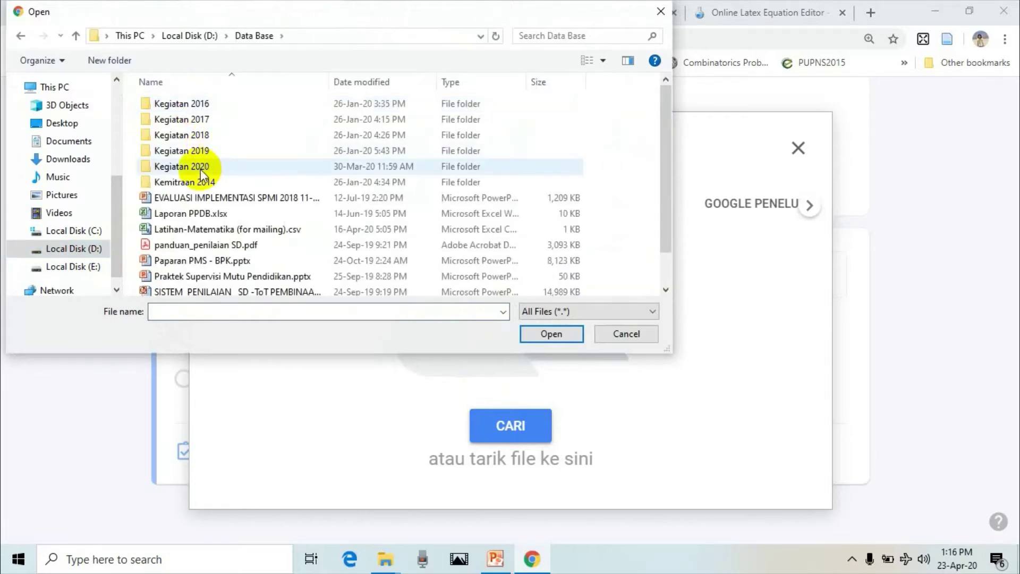
double_click(200, 169)
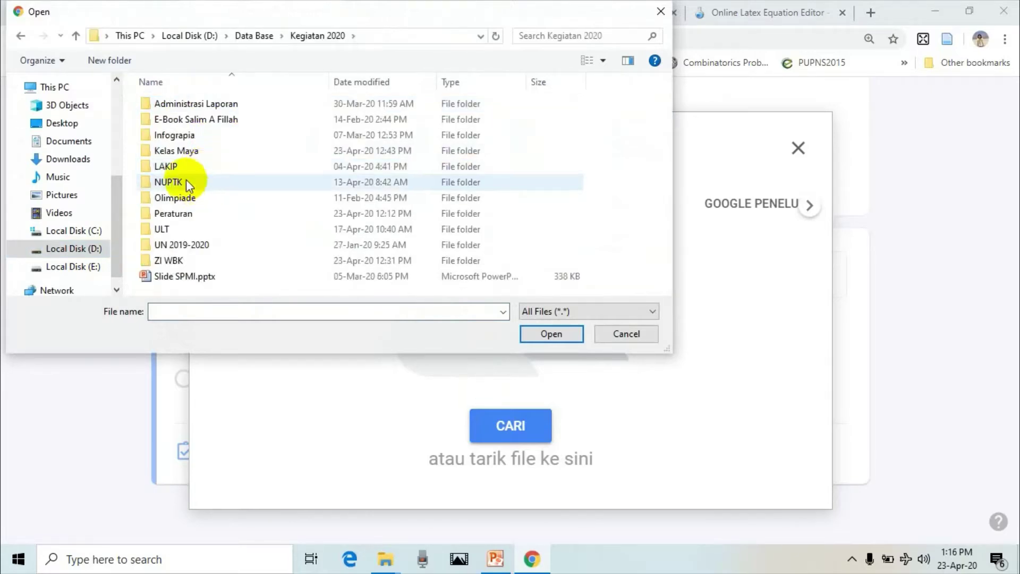
double_click(181, 152)
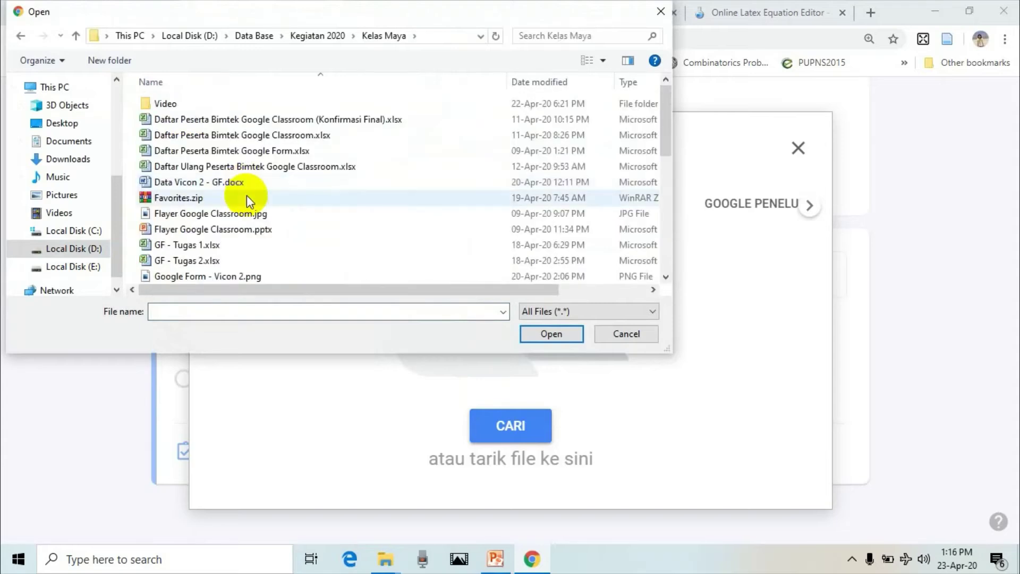
- Upload "Google Form - Vicon 2.png" as the image of the "Perhatikan gambar berikut!" question
scroll(244, 204, "down", 2)
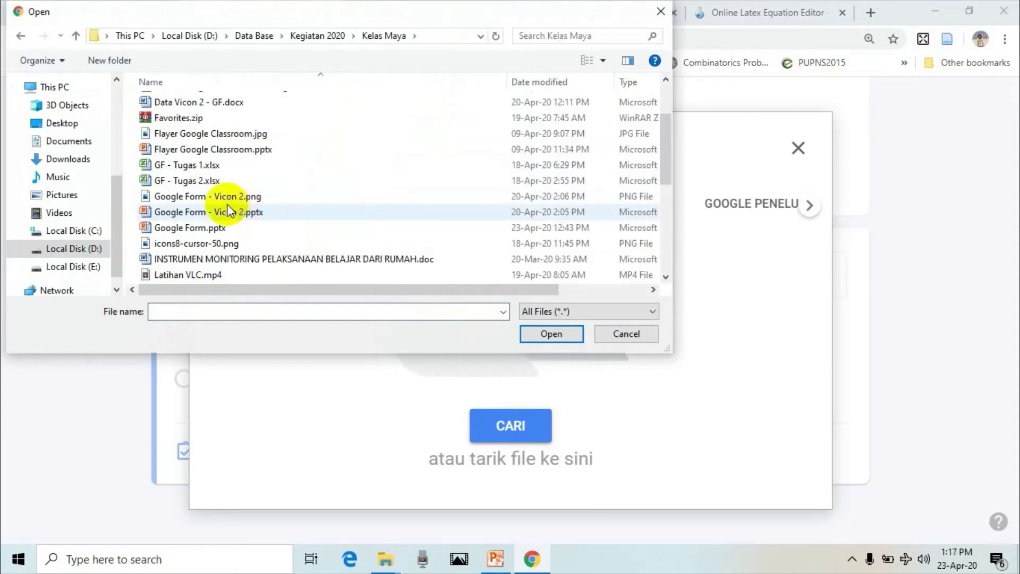
left_click(229, 197)
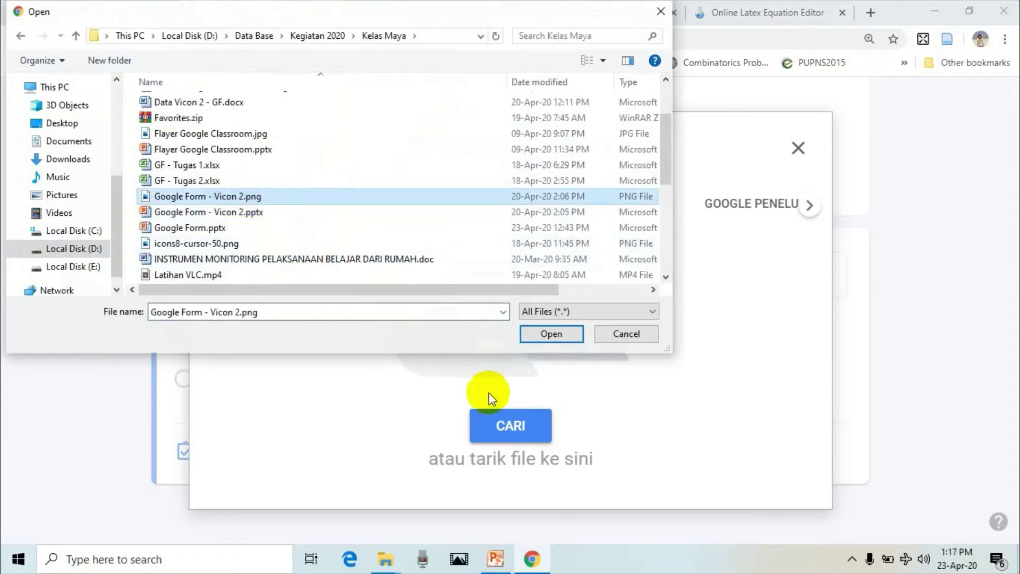
left_click(540, 336)
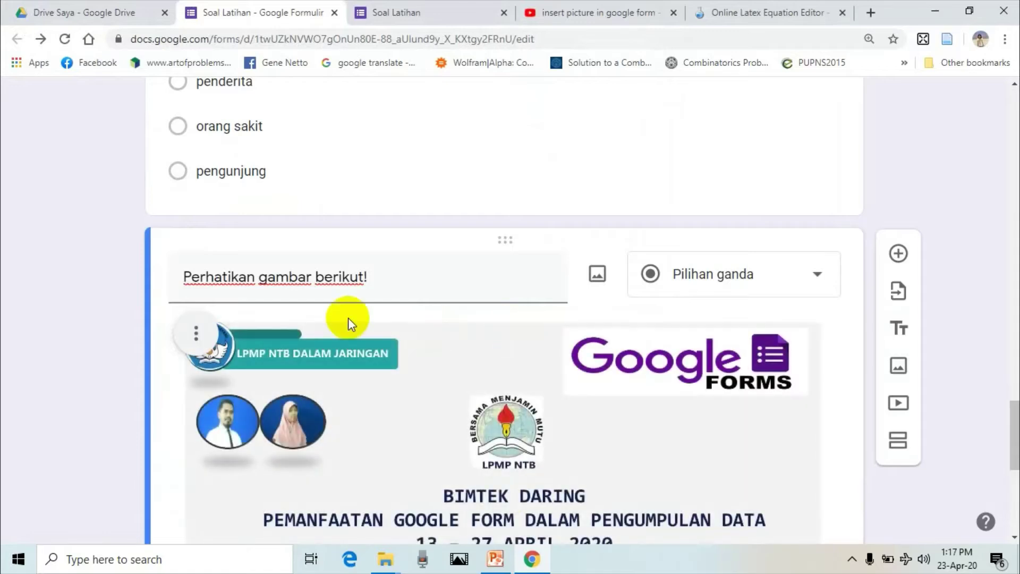
- Shrink the image in the "Perhatikan gambar berikut!" question proportionally to slightly under half its original width
scroll(475, 327, "down", 4)
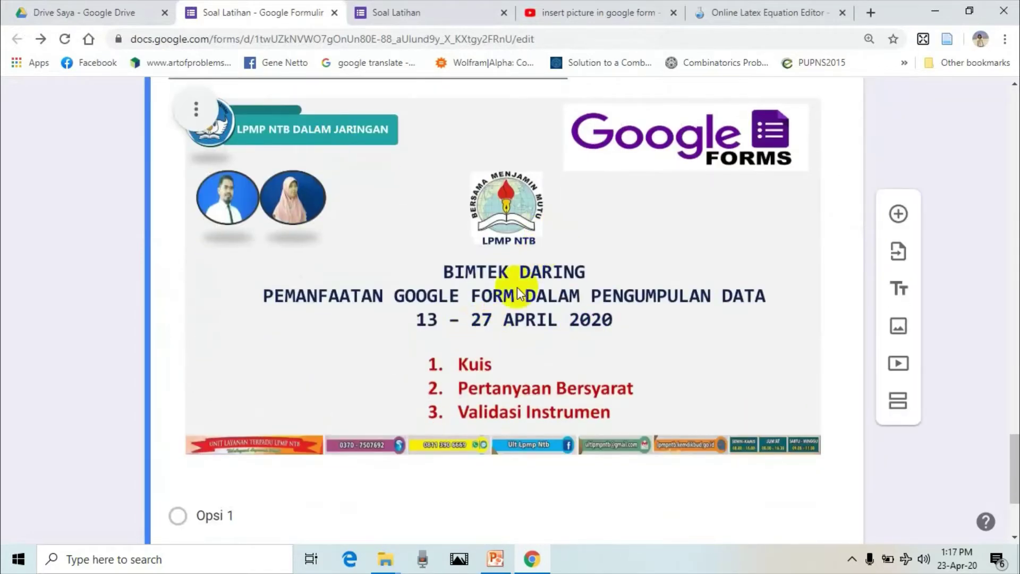
scroll(453, 207, "up", 3)
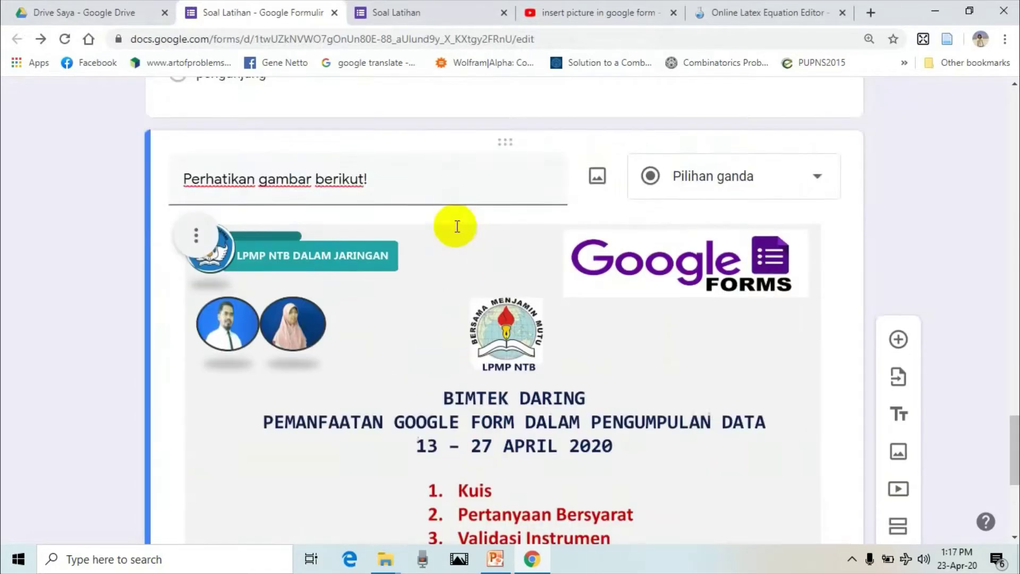
left_click(418, 282)
scroll(457, 289, "down", 4)
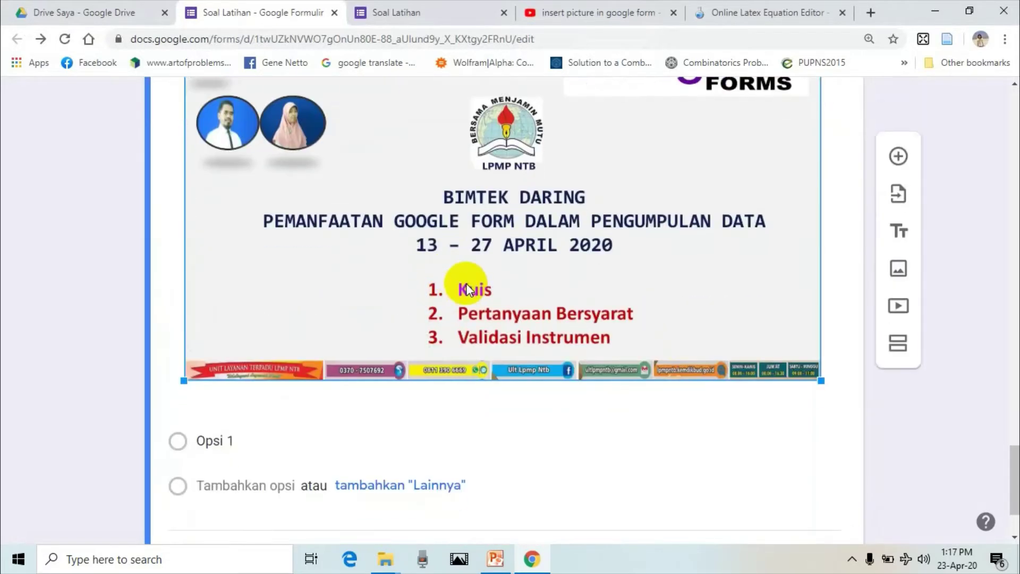
scroll(478, 277, "up", 2)
scroll(494, 272, "up", 1)
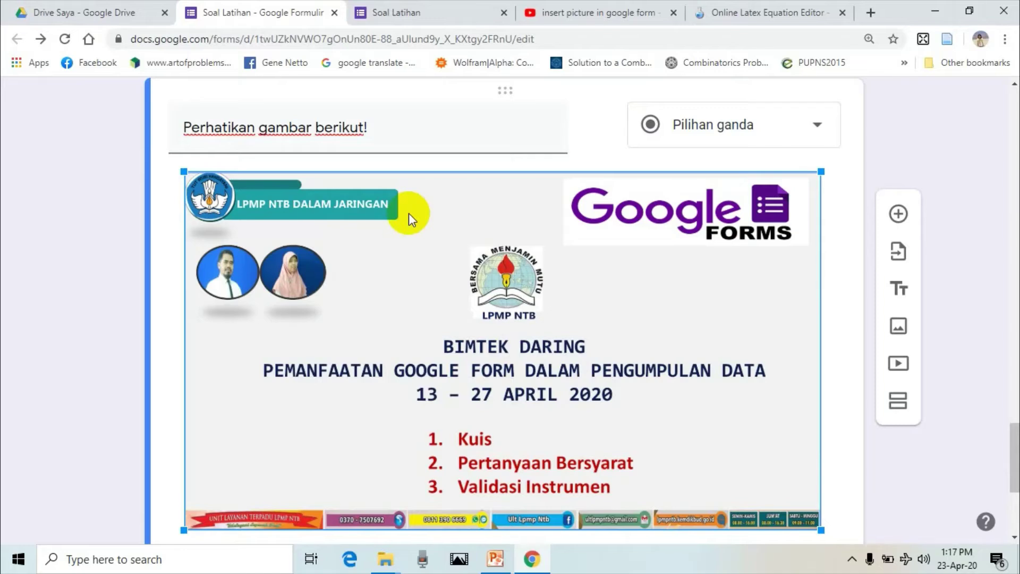
scroll(388, 210, "down", 1)
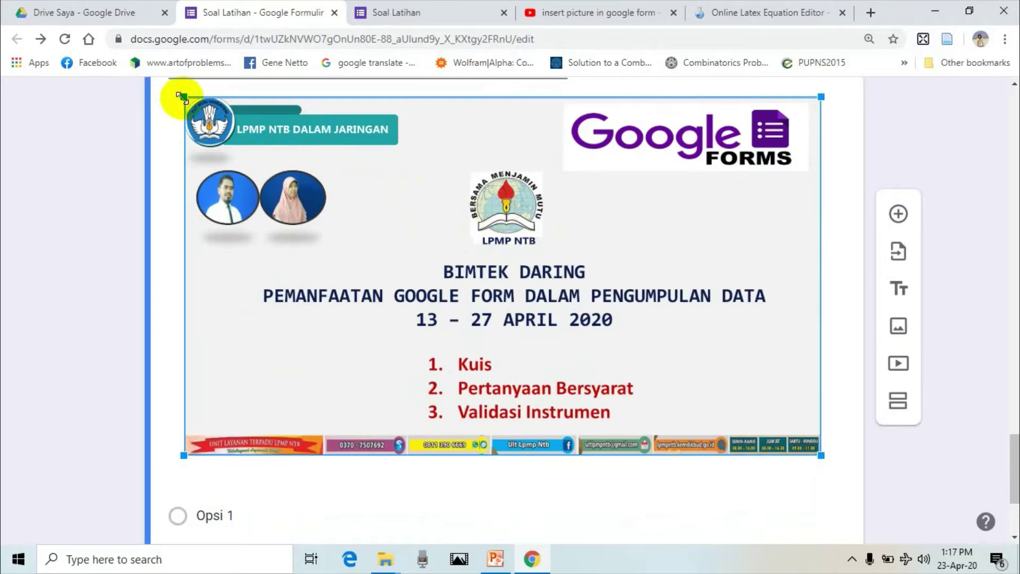
left_click_drag(181, 97, 182, 97)
left_click_drag(182, 97, 396, 260)
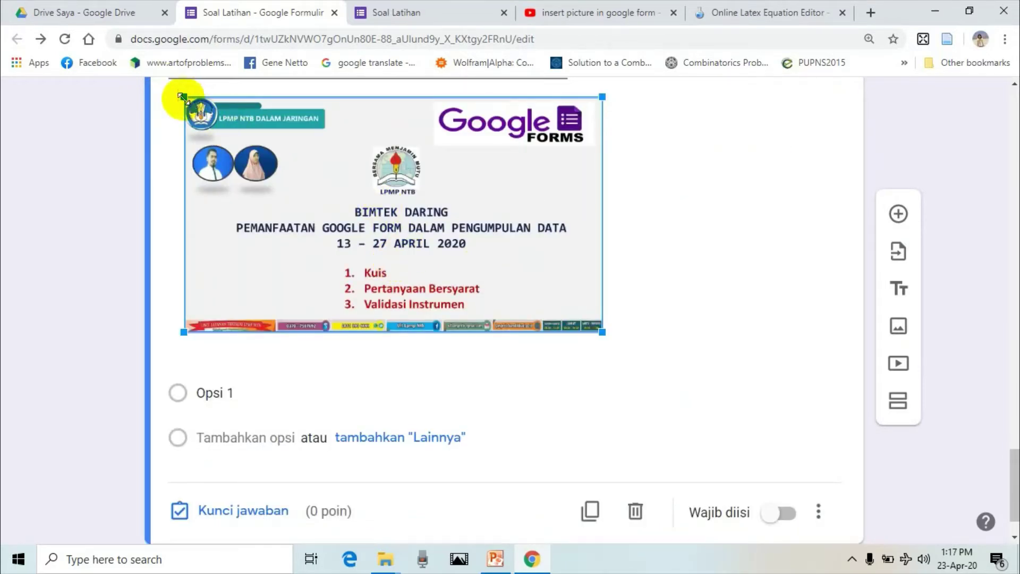
left_click_drag(184, 96, 248, 170)
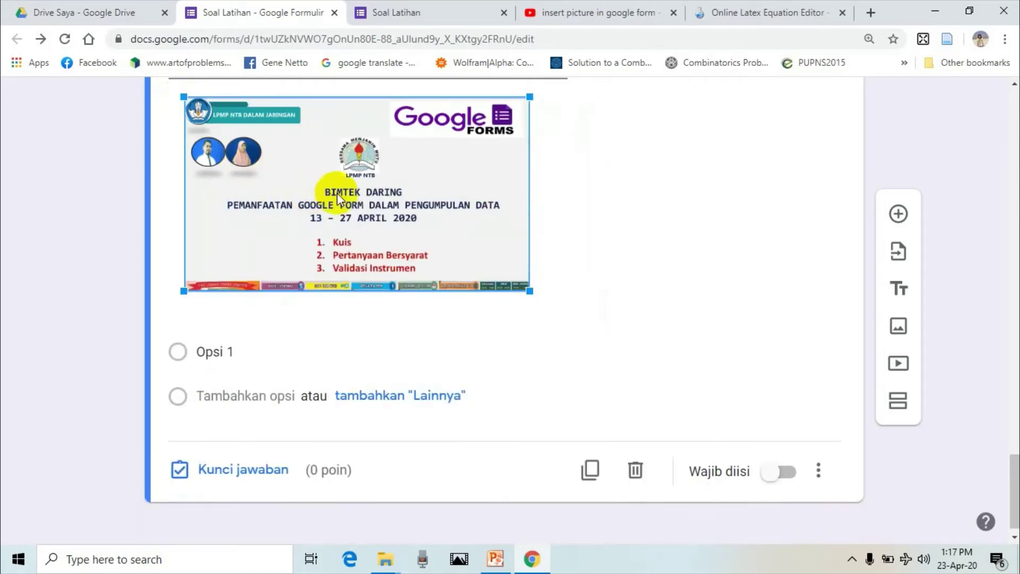
scroll(234, 252, "up", 3)
left_click_drag(184, 248, 234, 281)
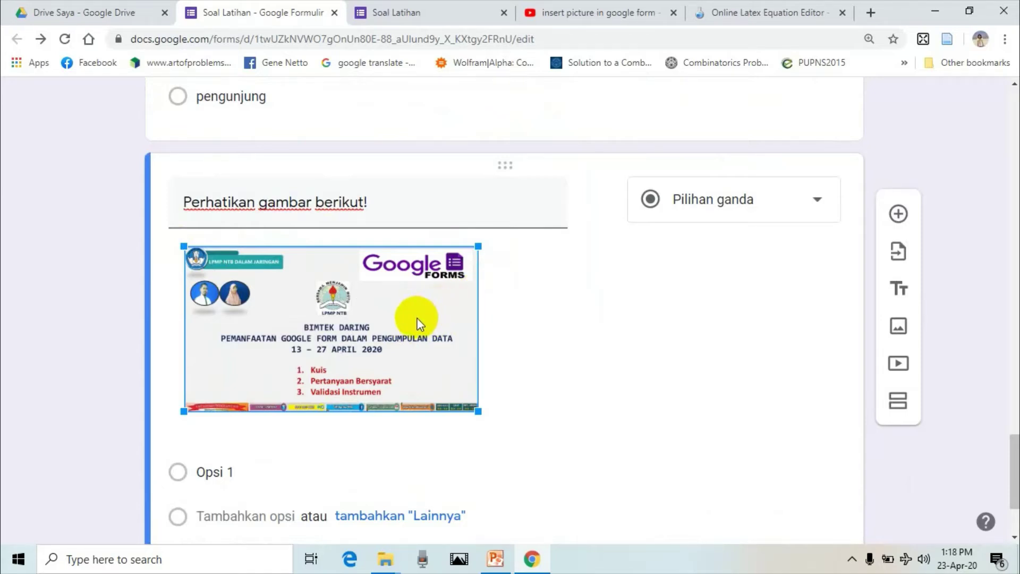
- Insert a camera snapshot as the image of Opsi 1 and remove it again
scroll(412, 323, "down", 1)
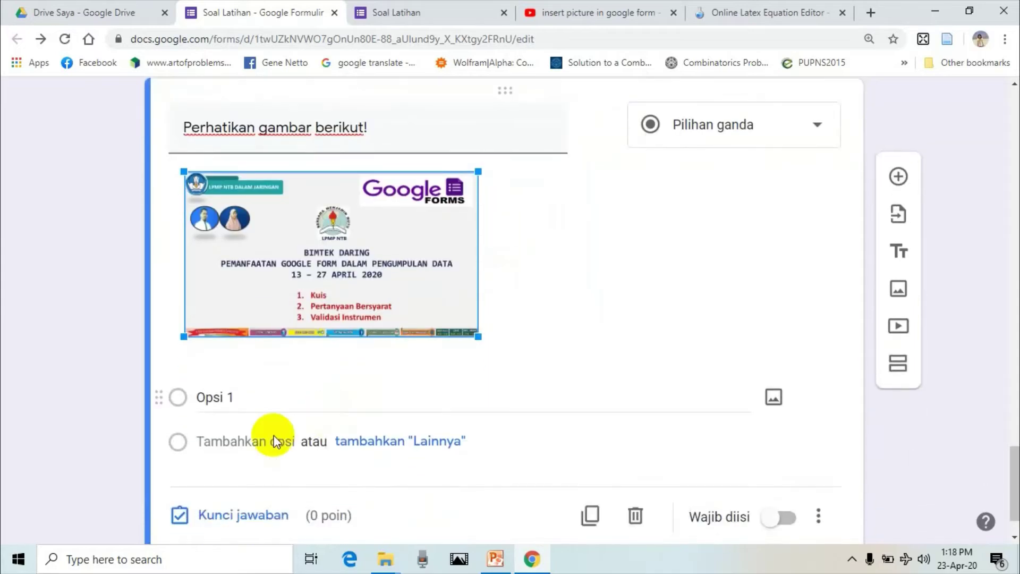
left_click(235, 401)
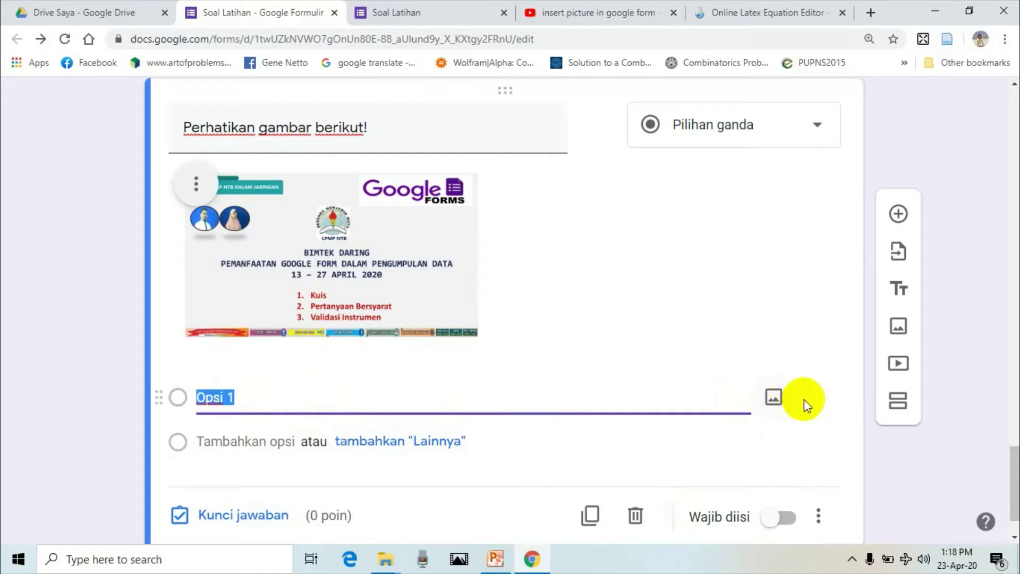
left_click(774, 402)
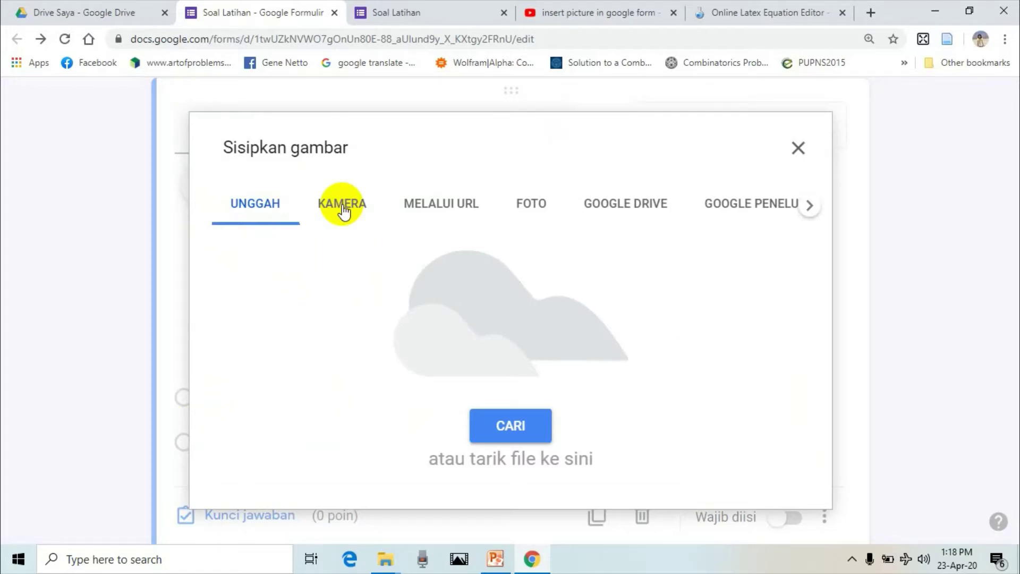
left_click(344, 212)
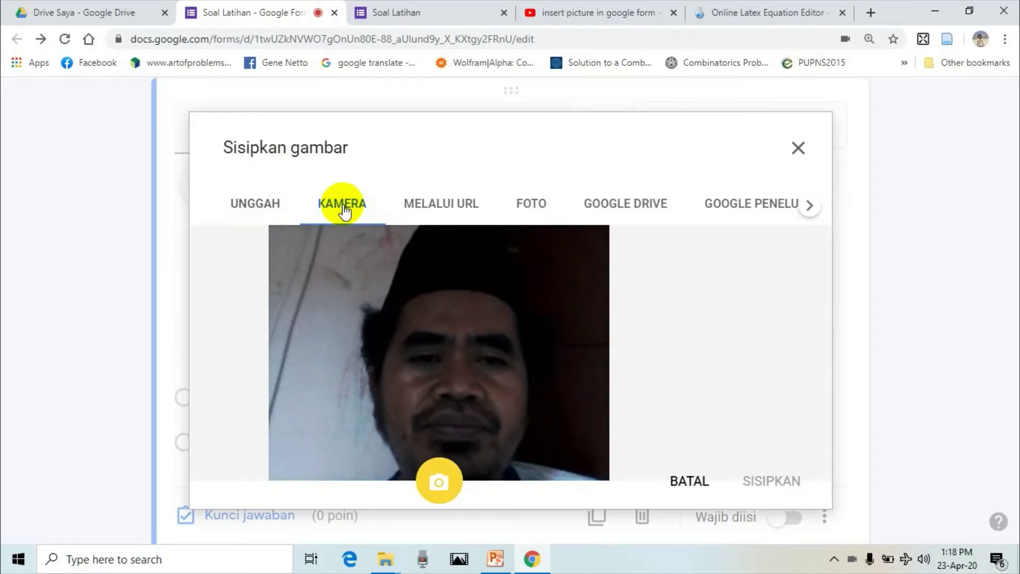
left_click(436, 484)
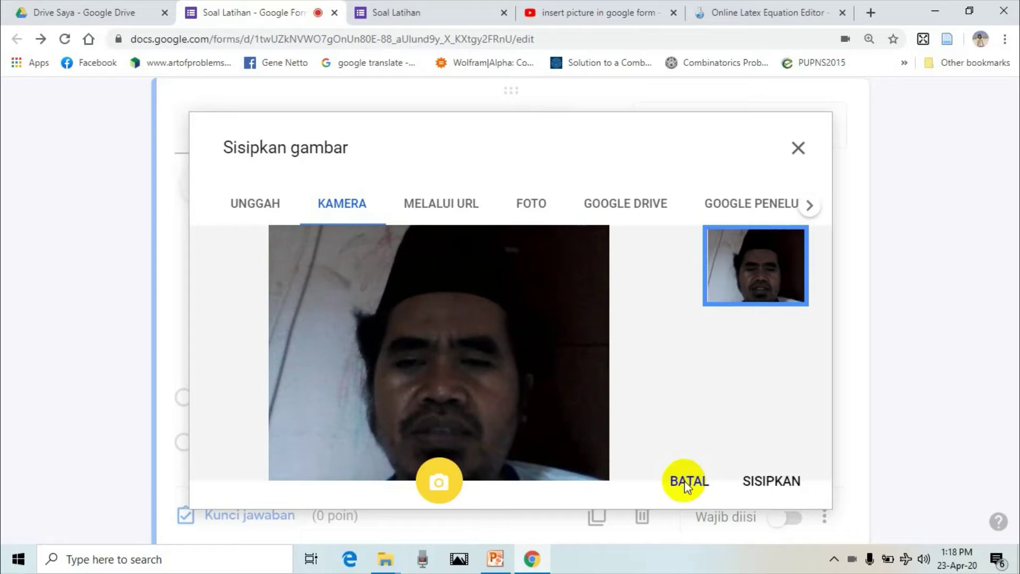
left_click(764, 480)
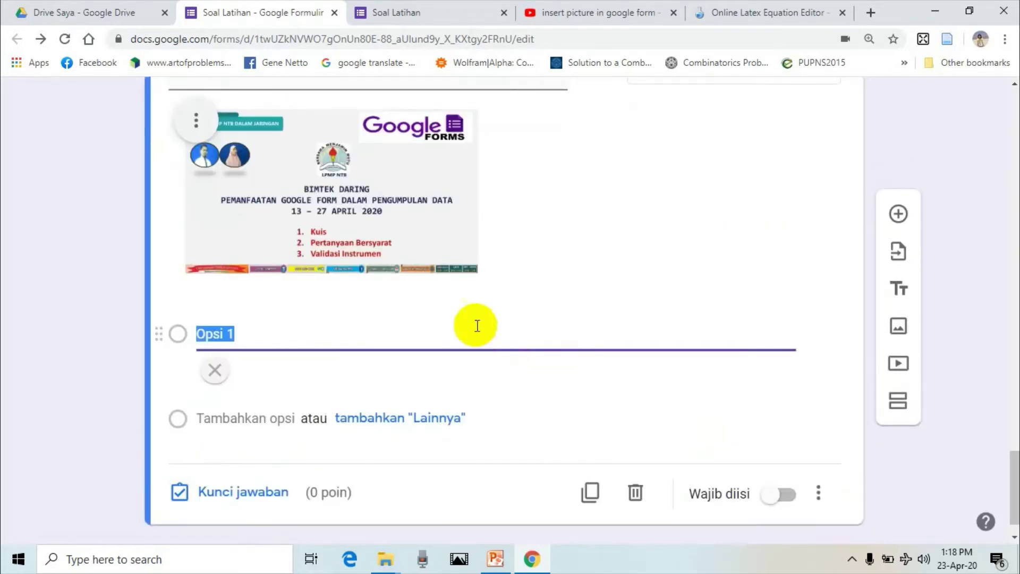
scroll(418, 371, "down", 1)
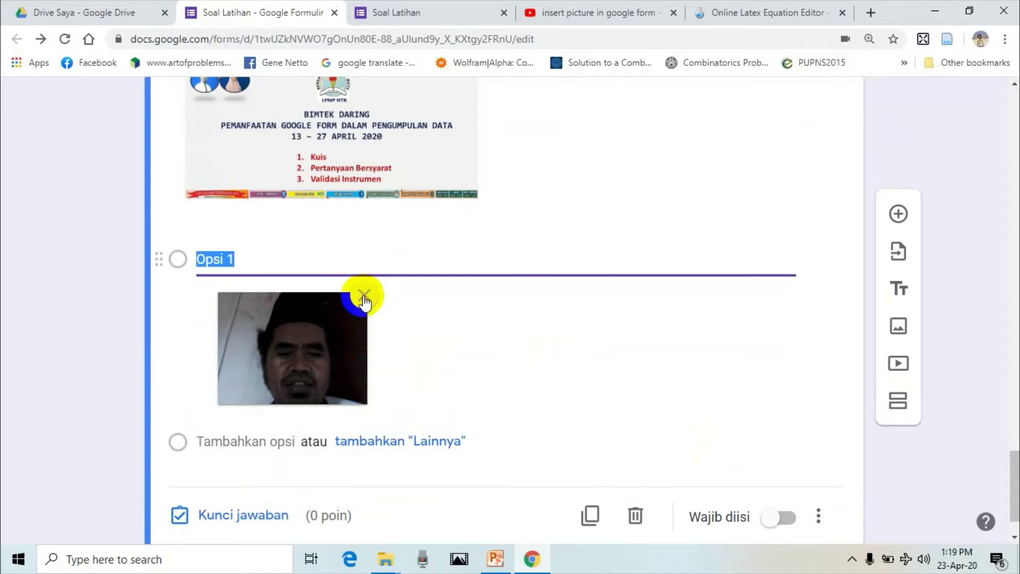
left_click(364, 298)
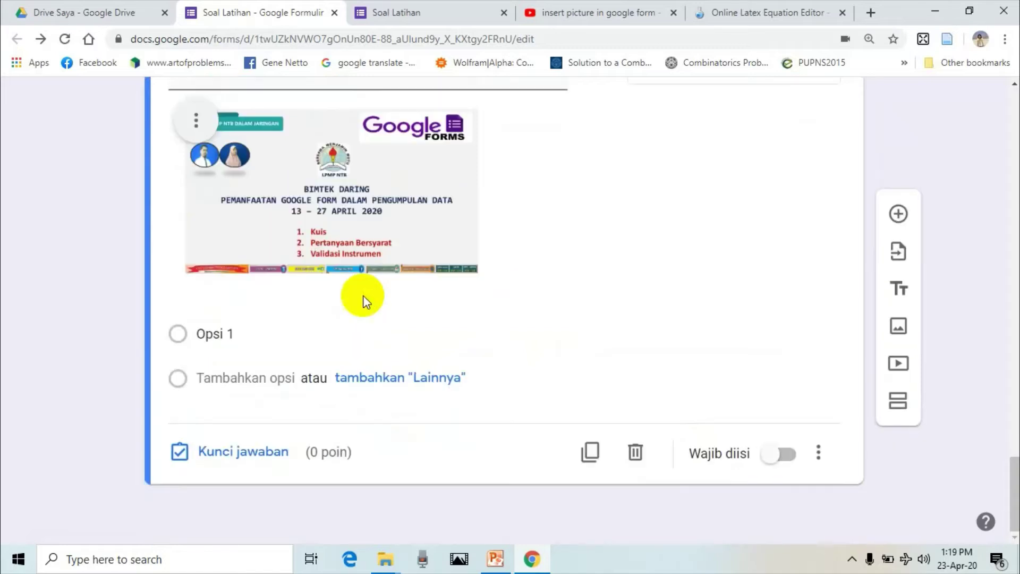
- Reopen image insertion for Opsi 1 and choose to insert the image through a URL
left_click(266, 335)
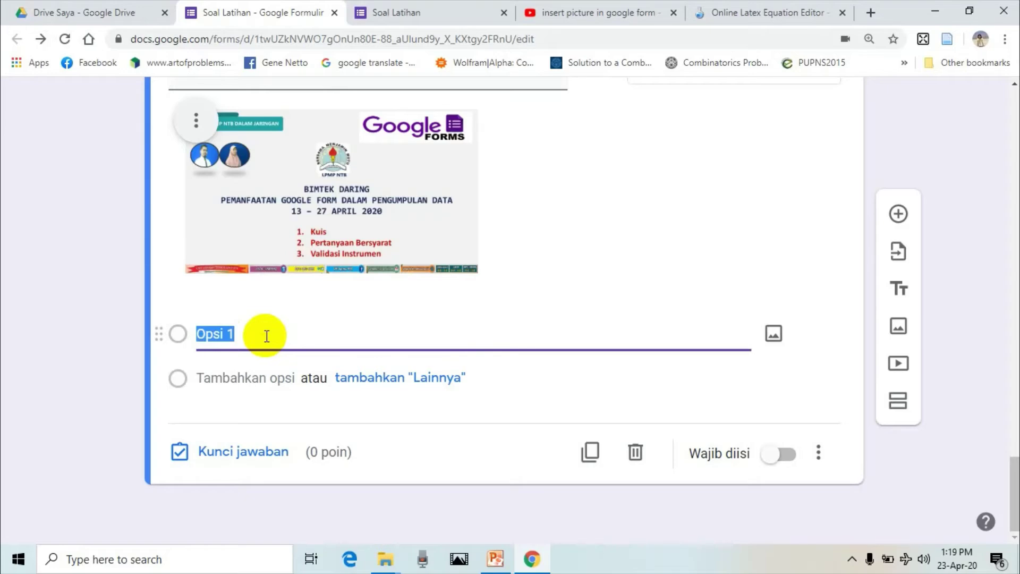
scroll(266, 338, "up", 3)
scroll(266, 336, "up", 9)
scroll(342, 346, "down", 12)
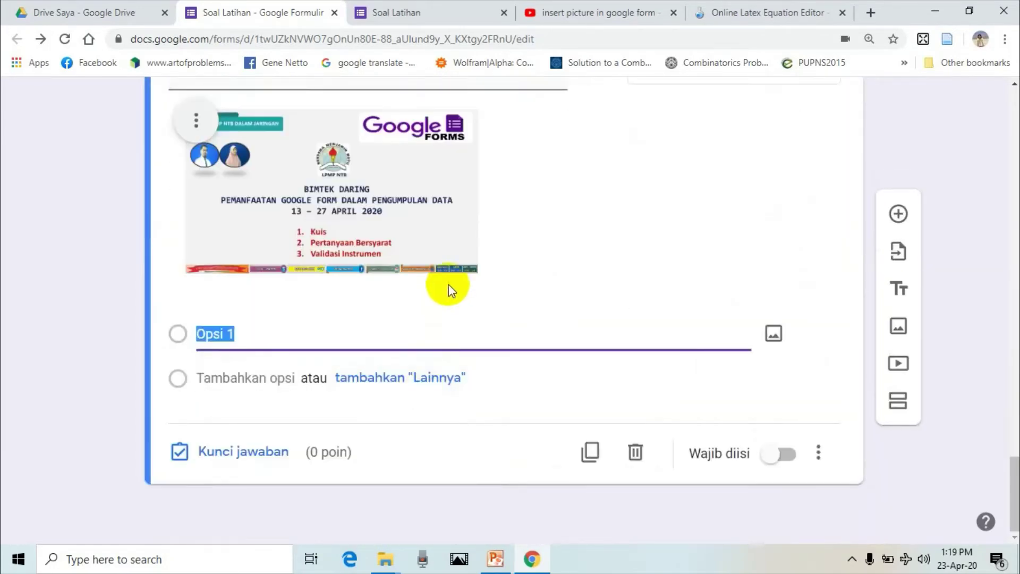
left_click(774, 333)
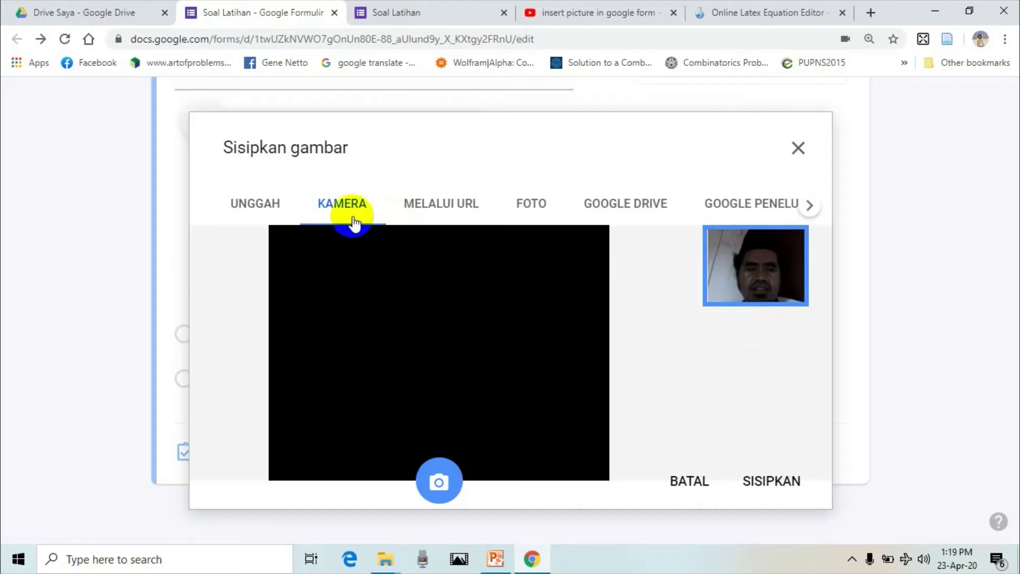
left_click(441, 208)
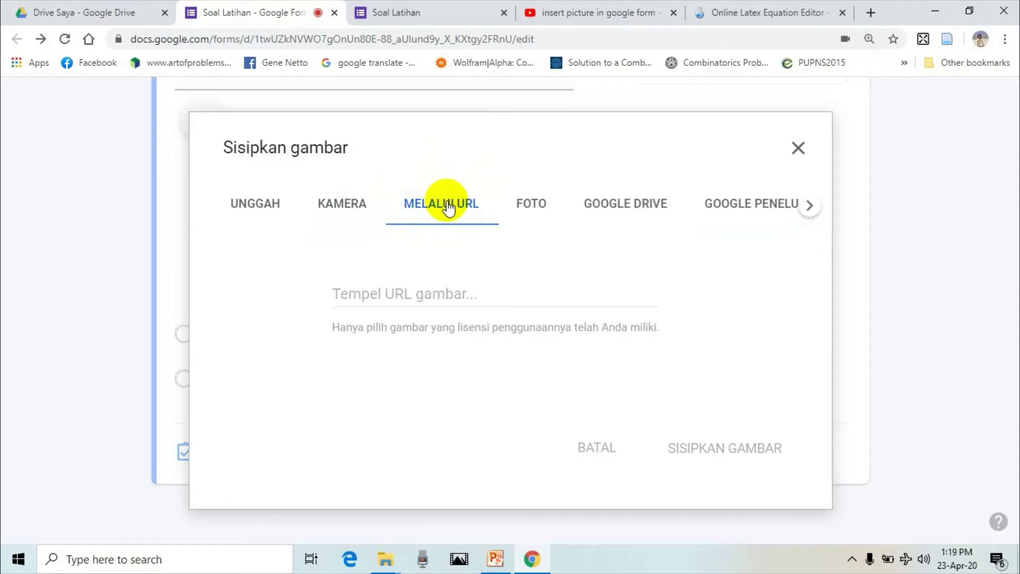
- Switch to YouTube, view the results for "insert picture in google form", and return to the previous page in its history
left_click(611, 18)
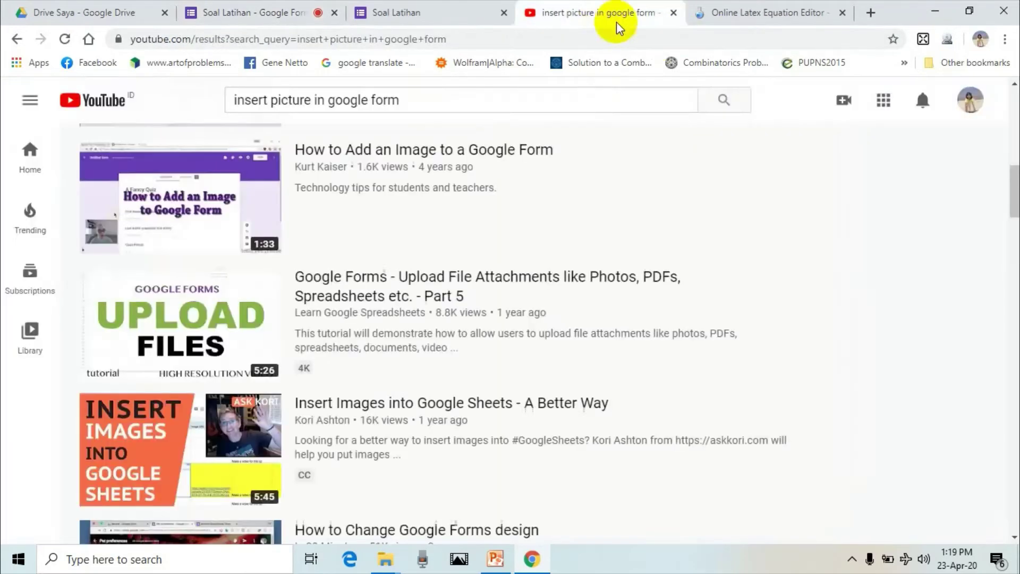
scroll(232, 114, "up", 1)
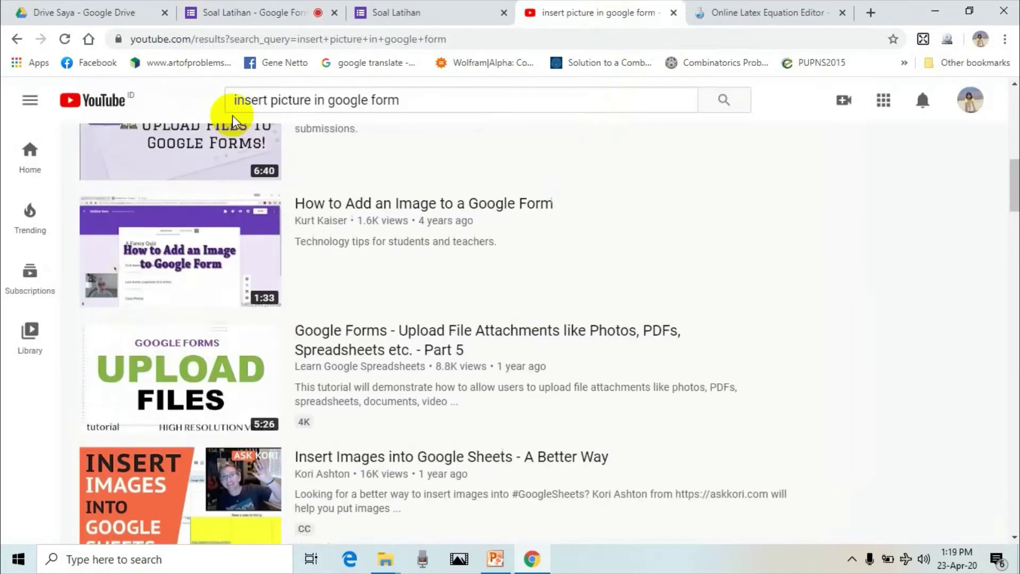
scroll(232, 114, "up", 5)
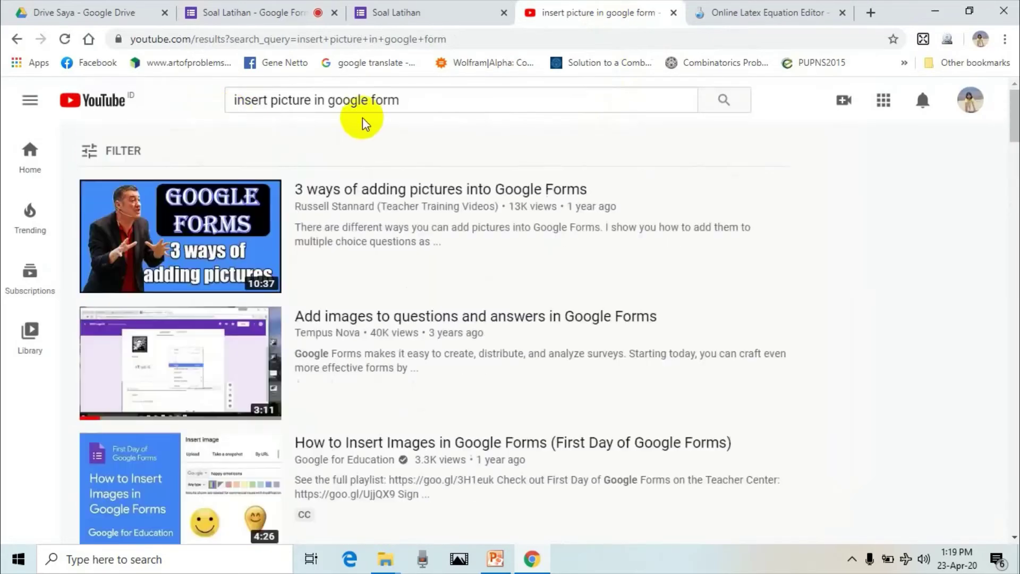
left_click(15, 41)
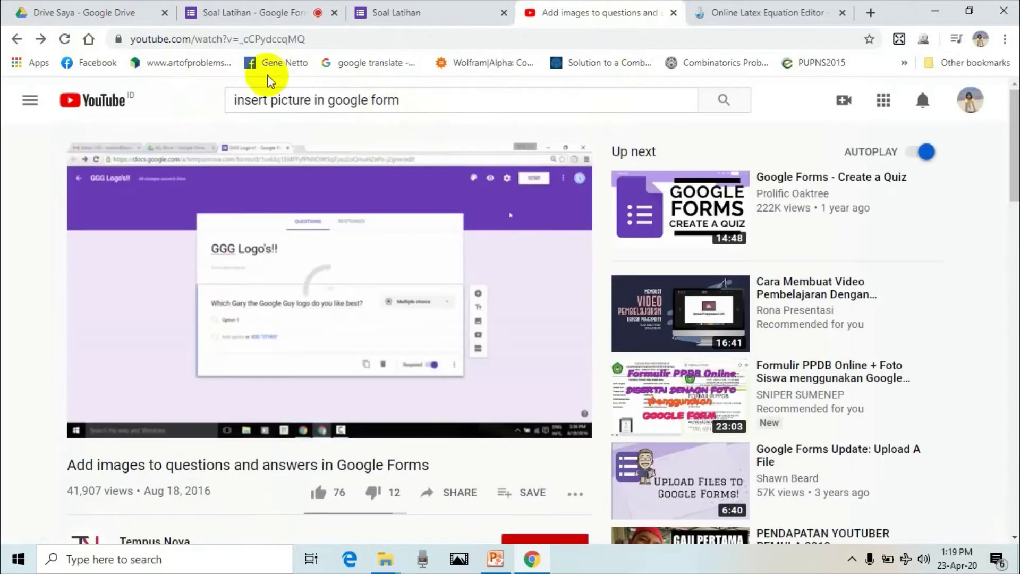
- Search Google for "kucing persia"
left_click(341, 63)
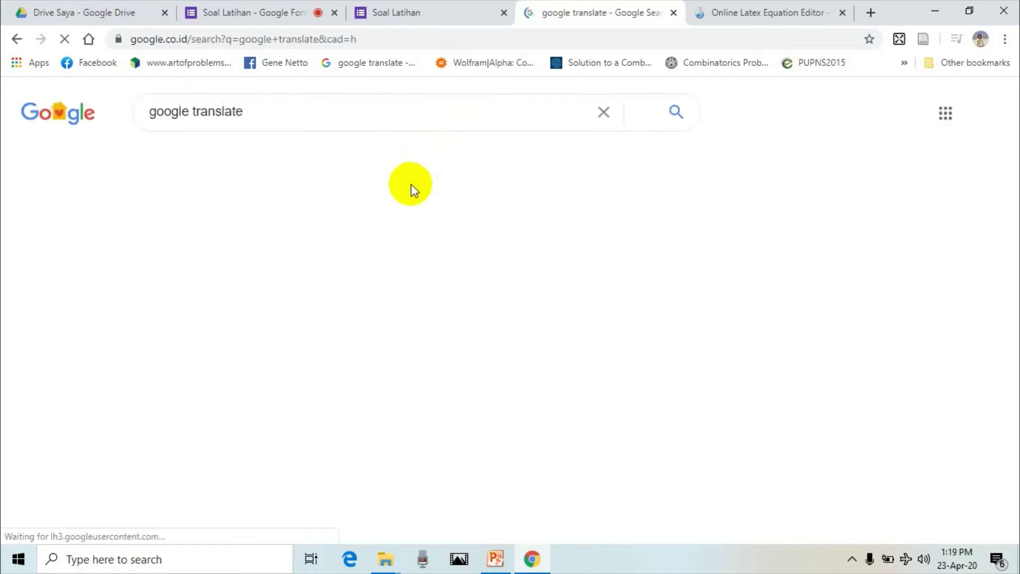
left_click(228, 110)
key("ctrl+a")
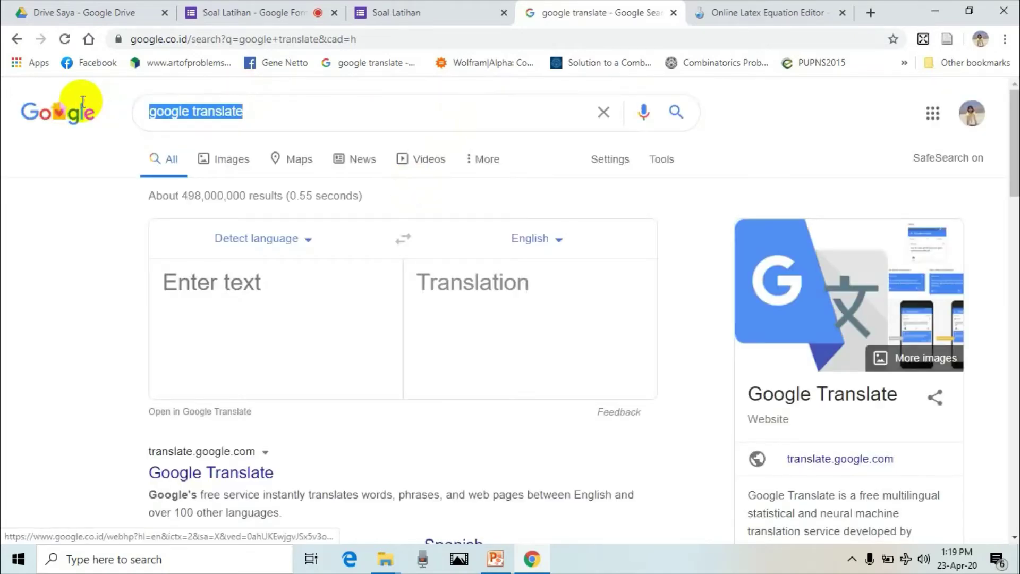
type("Ku")
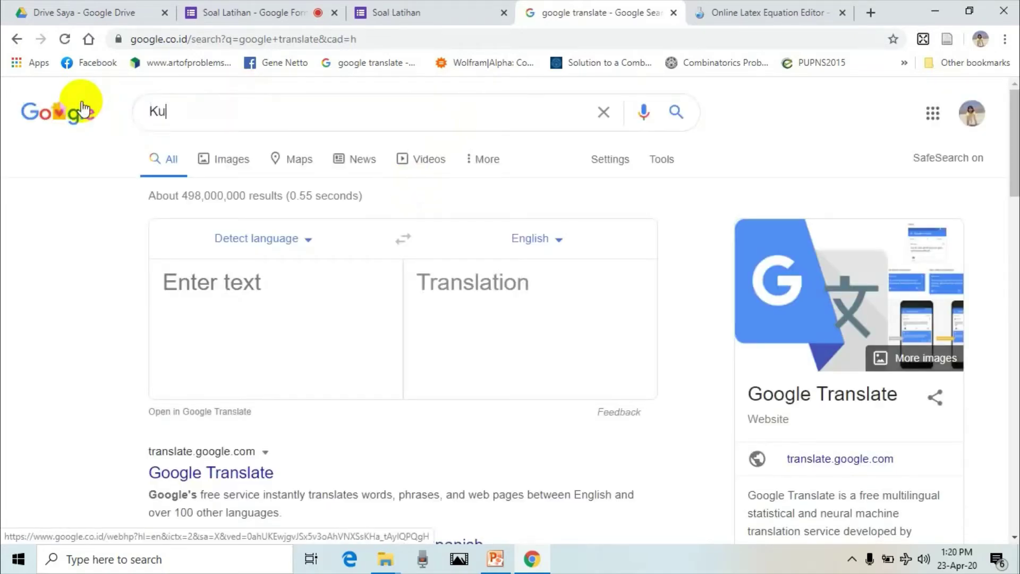
type("cing")
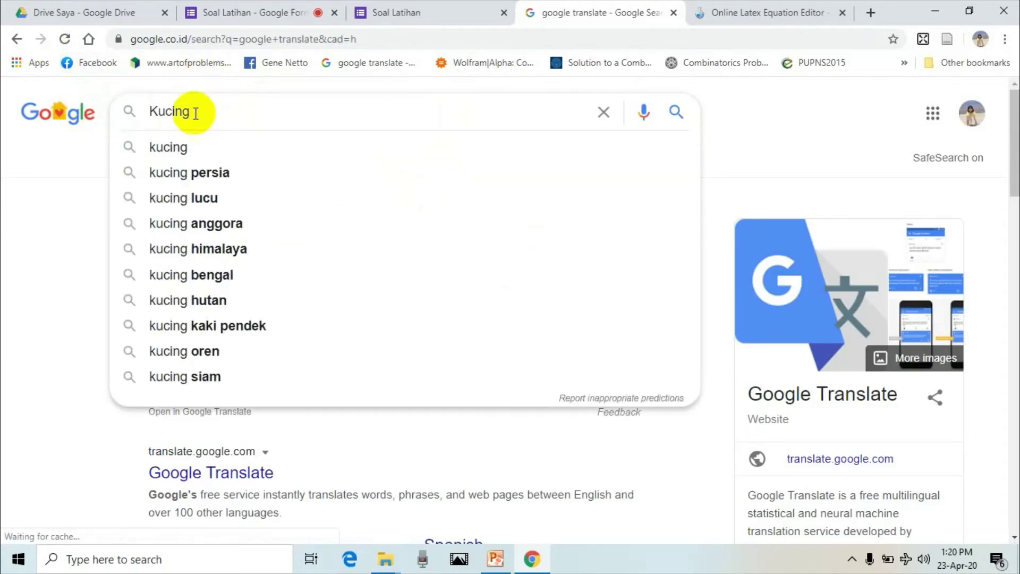
left_click(190, 174)
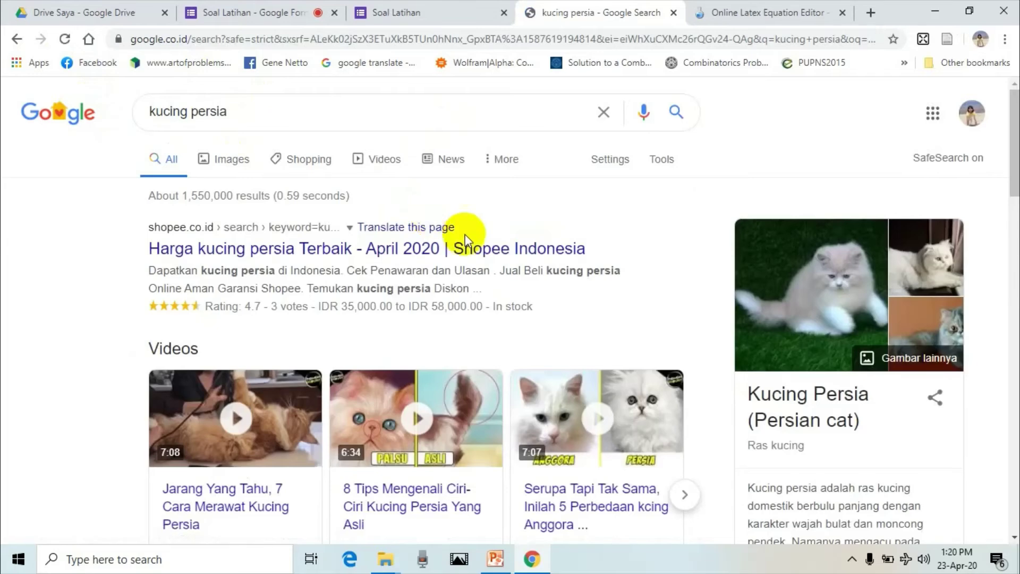
- Show the image results for "kucing persia" and preview the white cat picture from hot.liputan6.com
scroll(478, 230, "down", 3)
scroll(510, 342, "down", 5)
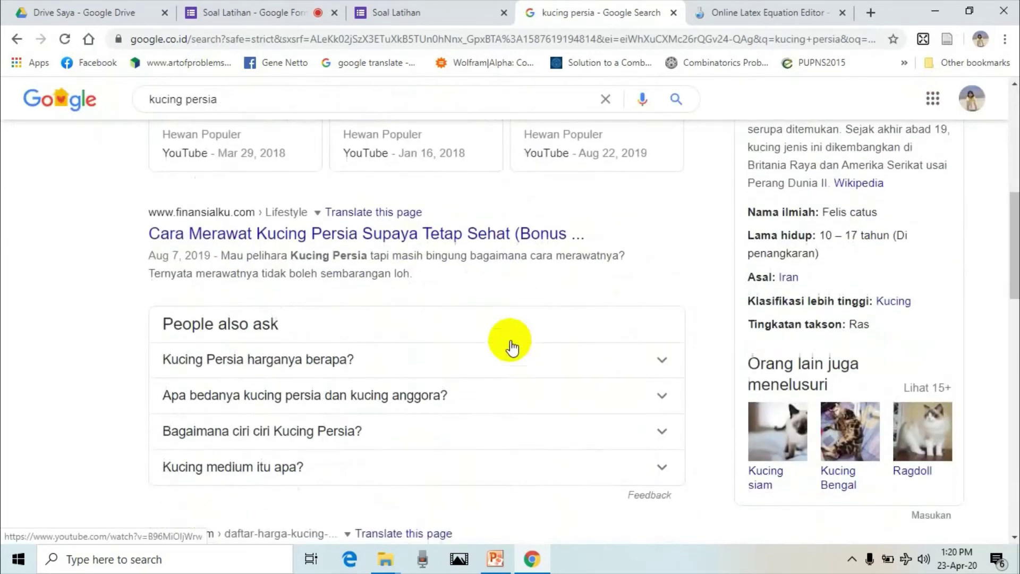
scroll(388, 260, "up", 8)
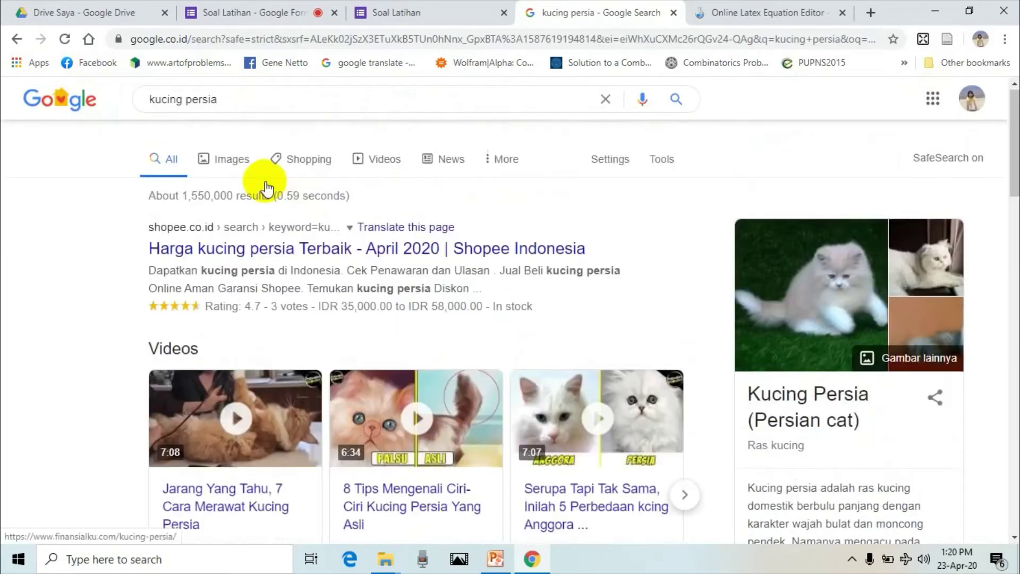
left_click(249, 157)
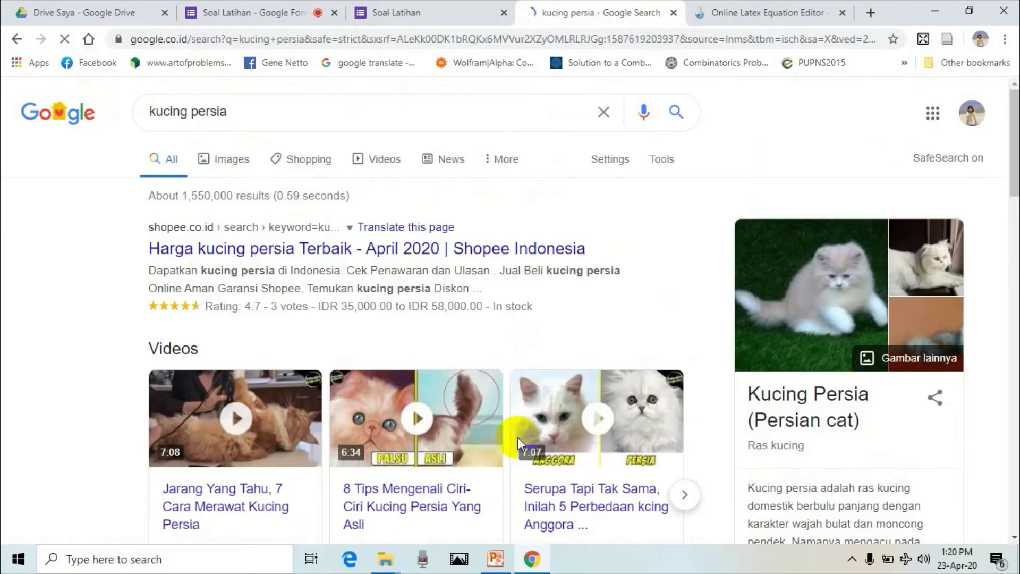
scroll(299, 343, "down", 1)
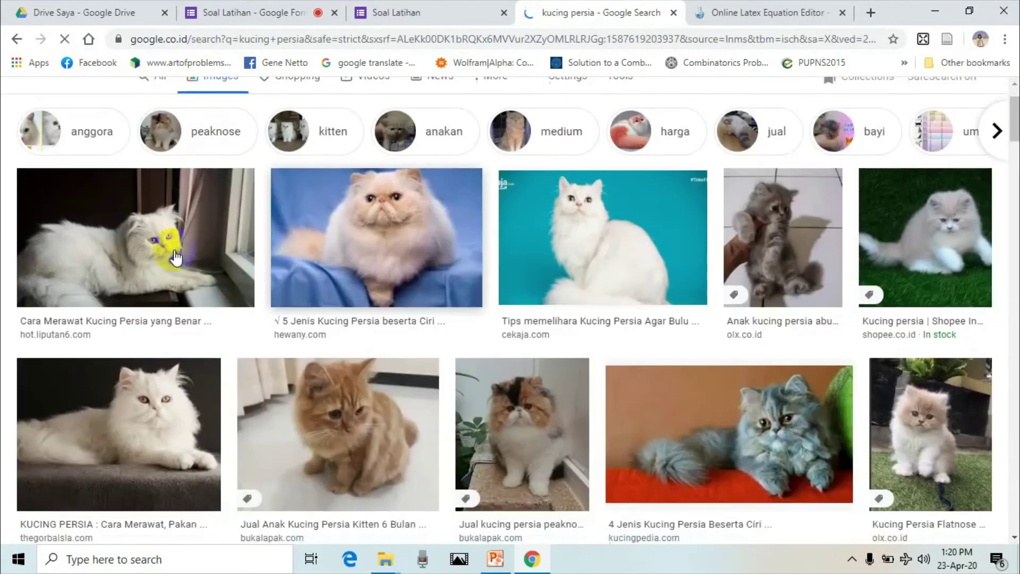
left_click(150, 234)
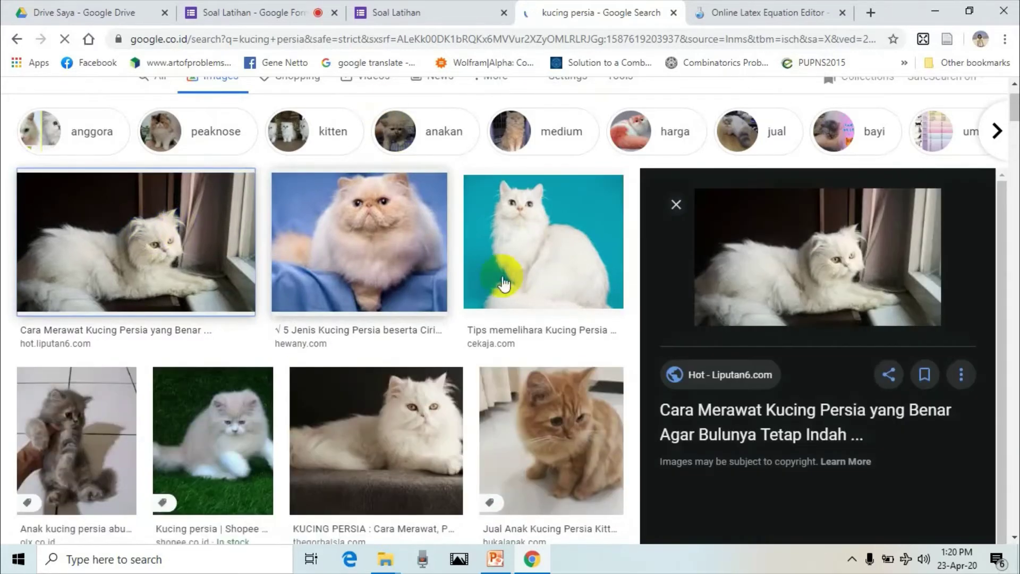
scroll(299, 217, "up", 3)
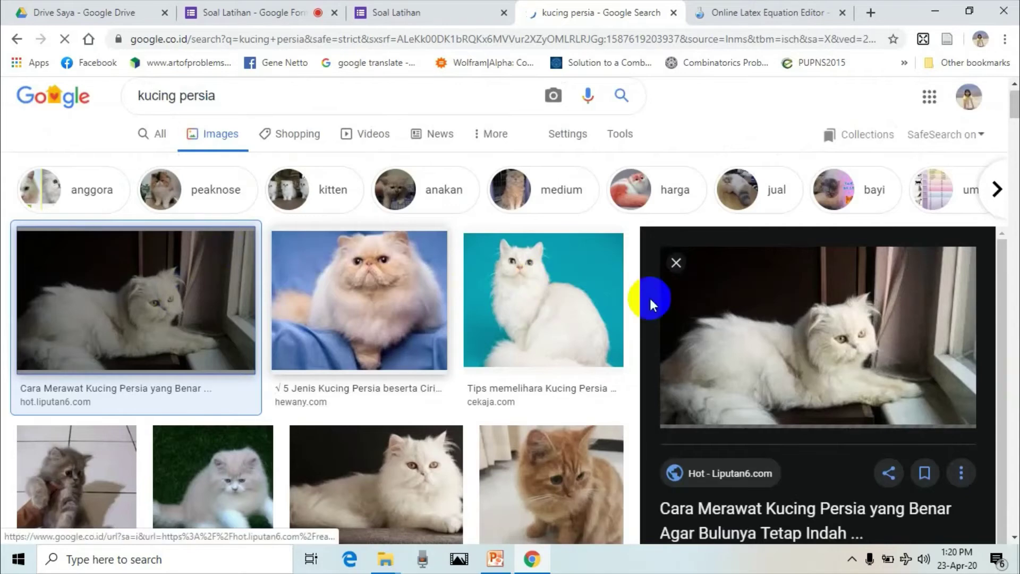
right_click(352, 279)
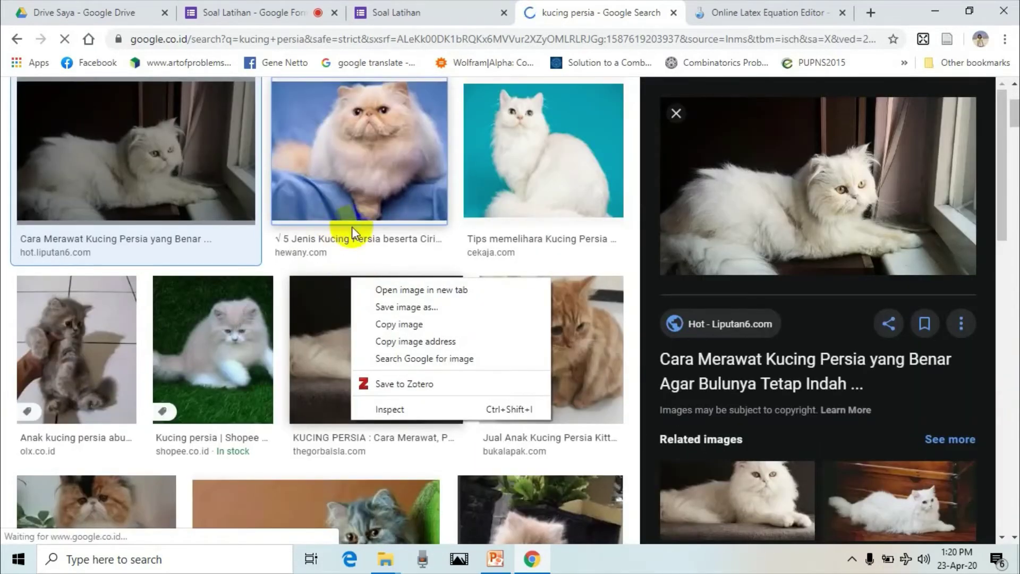
left_click(370, 306)
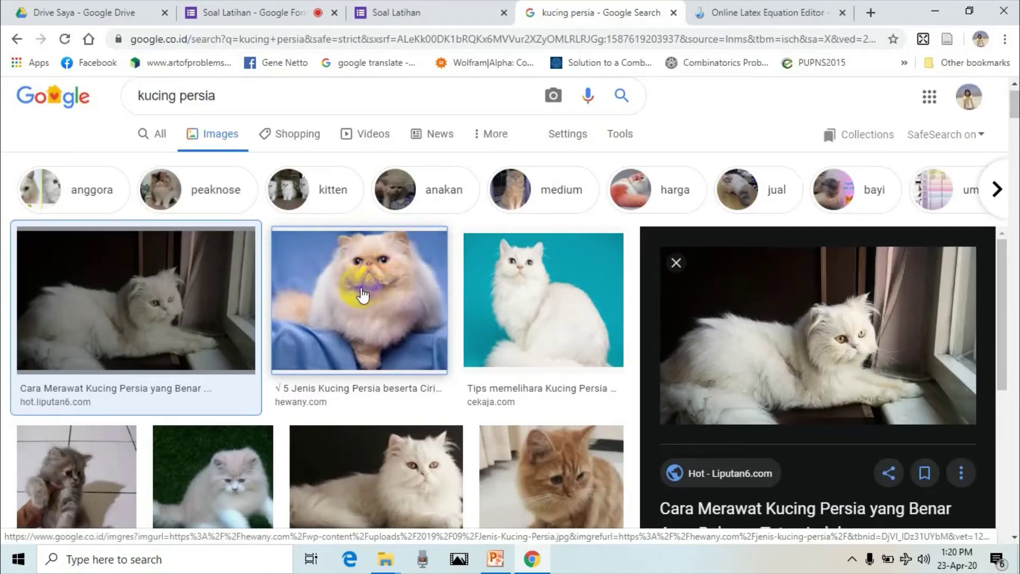
- Try the address of the hewany.com cat thumbnail as the image URL in the form, and clear it
right_click(356, 291)
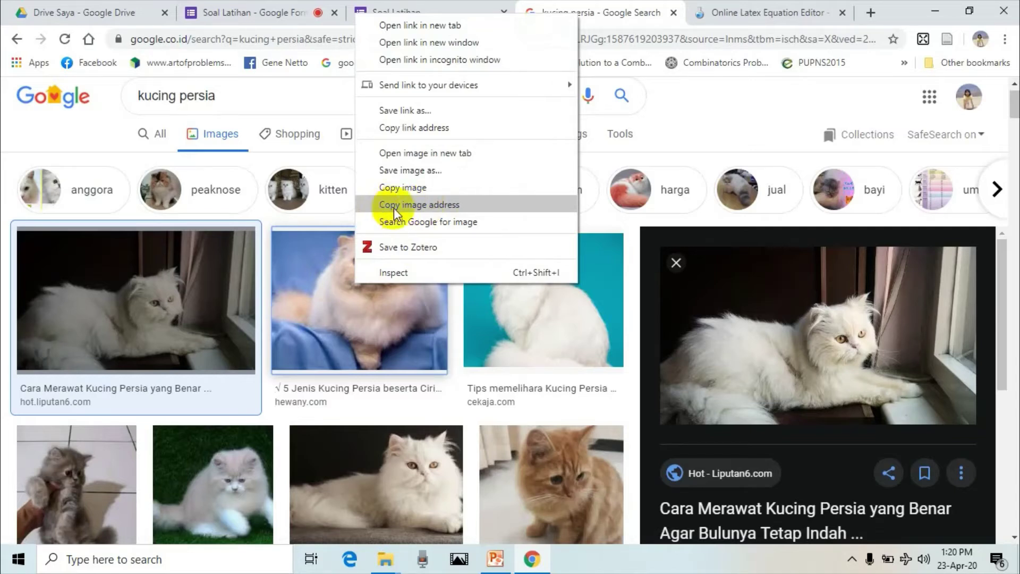
left_click(438, 208)
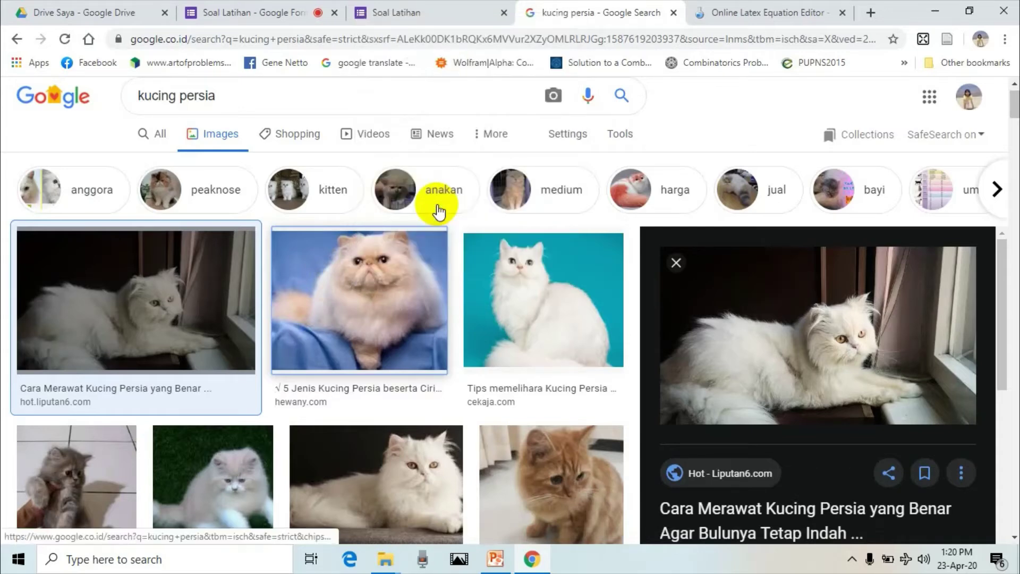
left_click(245, 12)
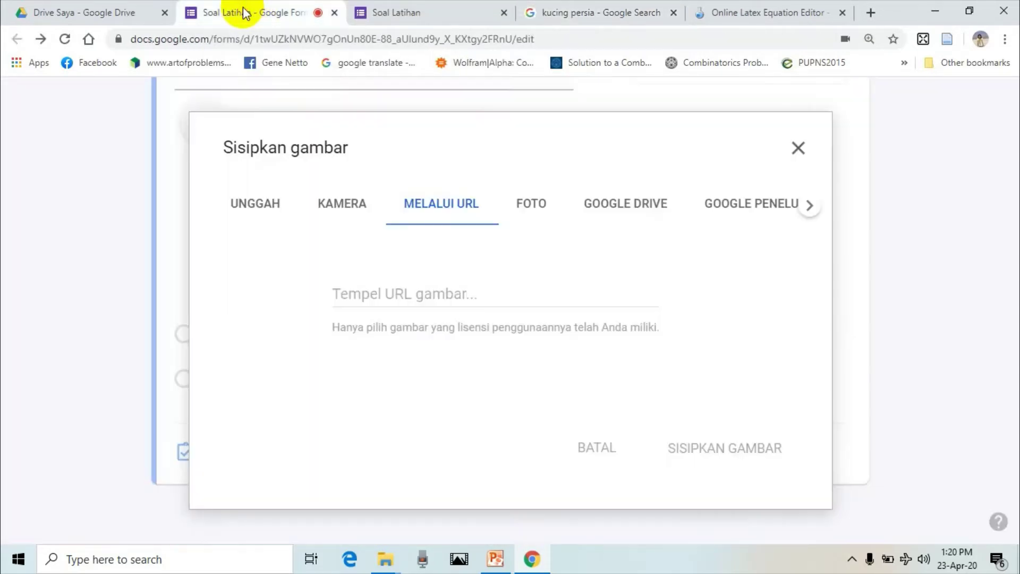
left_click(450, 301)
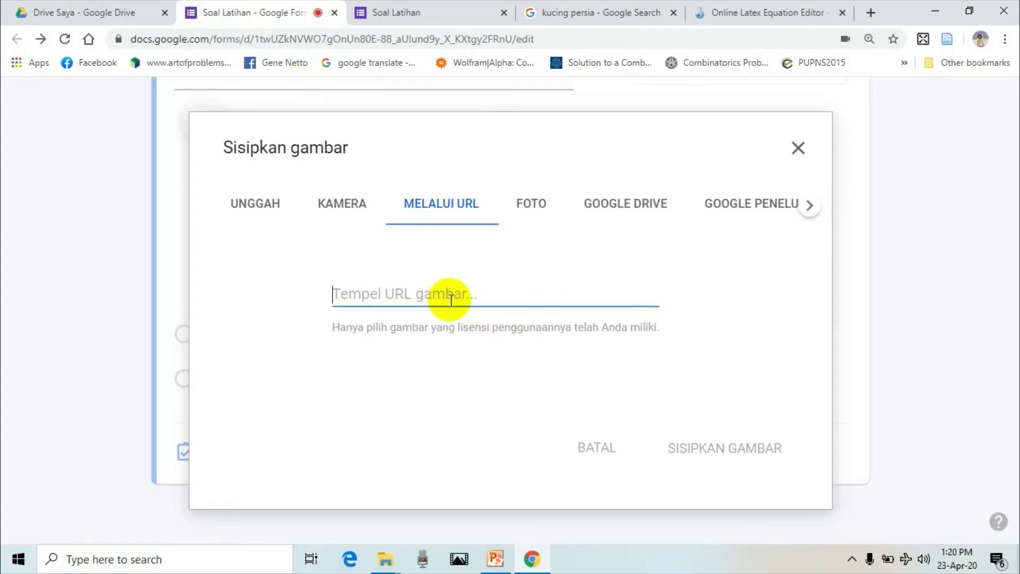
key("ctrl+v")
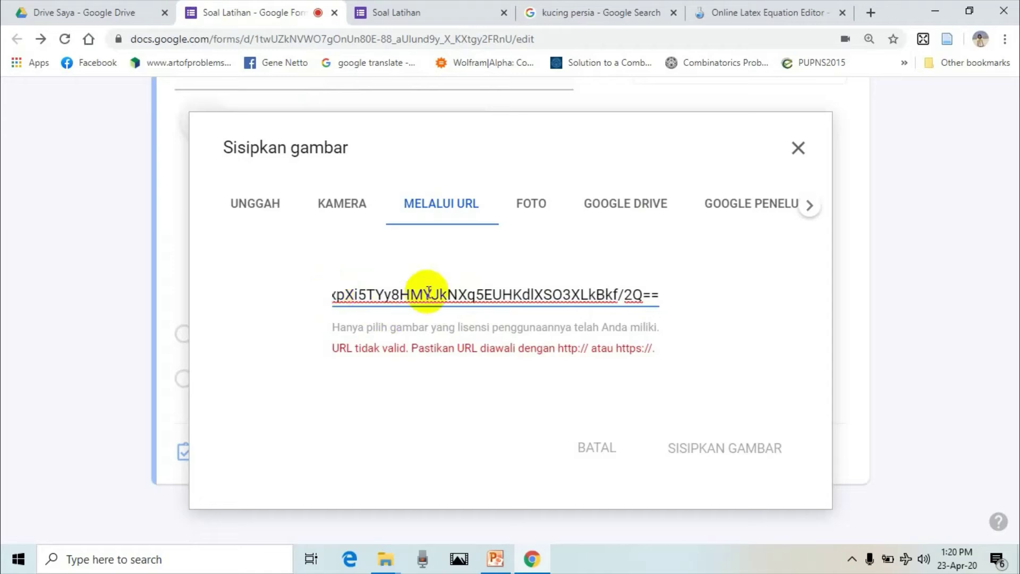
key("ctrl+a")
key("BackSpace")
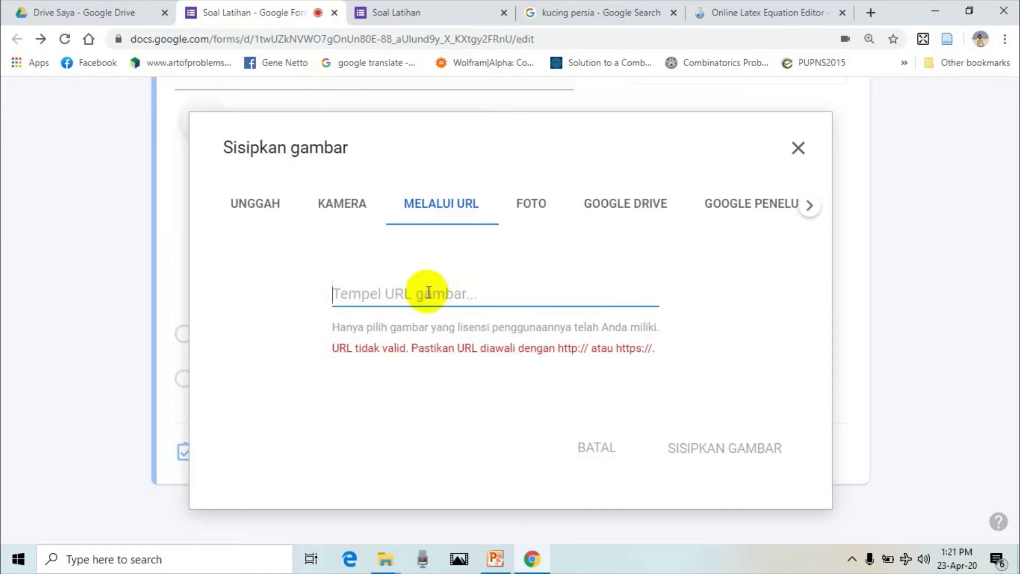
- Return to the "kucing persia" image results and preview the hewany.com cat picture with the blue background
left_click(607, 16)
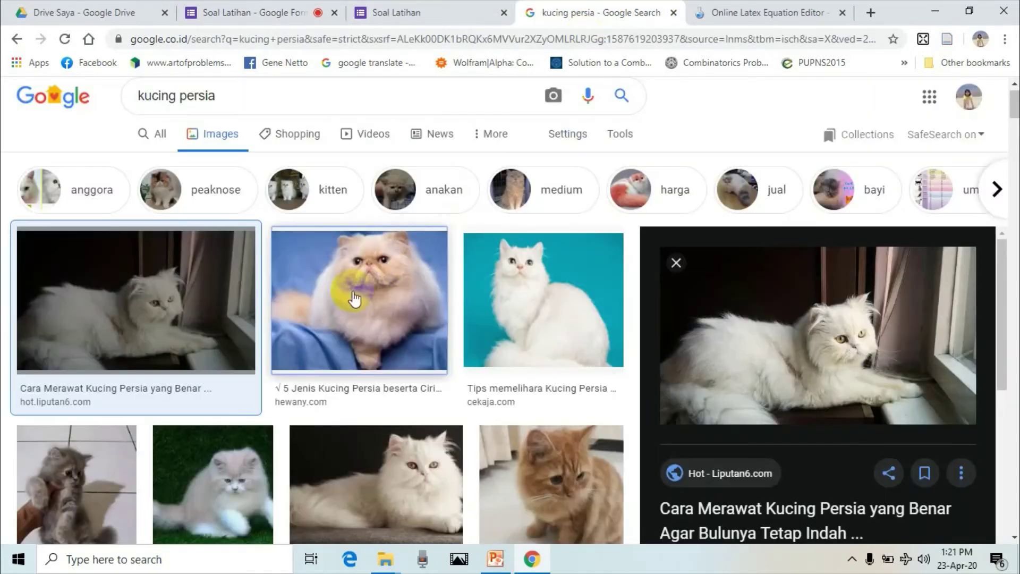
left_click(342, 291)
scroll(437, 317, "down", 3)
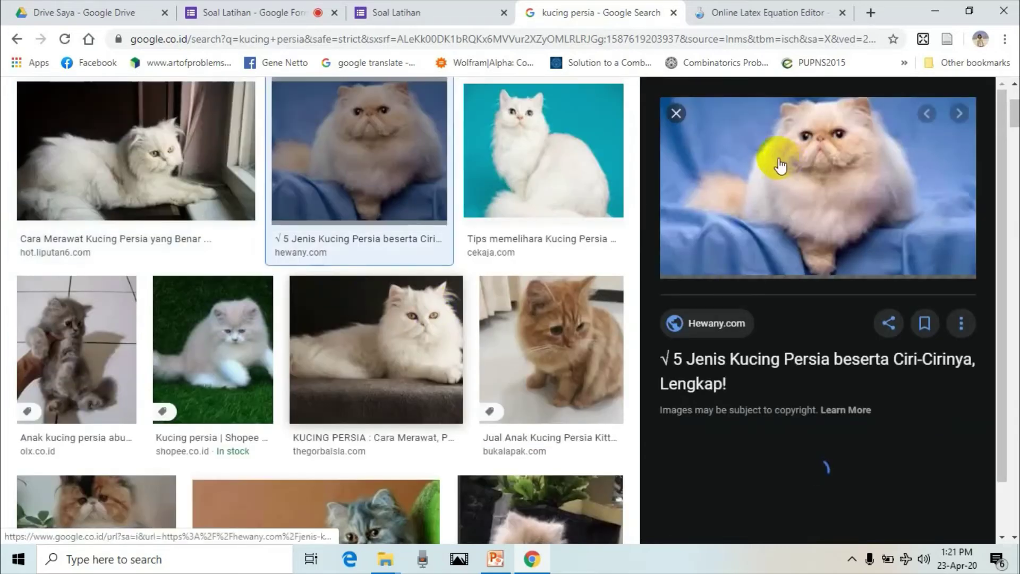
- Try the image address of the enlarged hewany.com preview as the image URL in the form
right_click(757, 152)
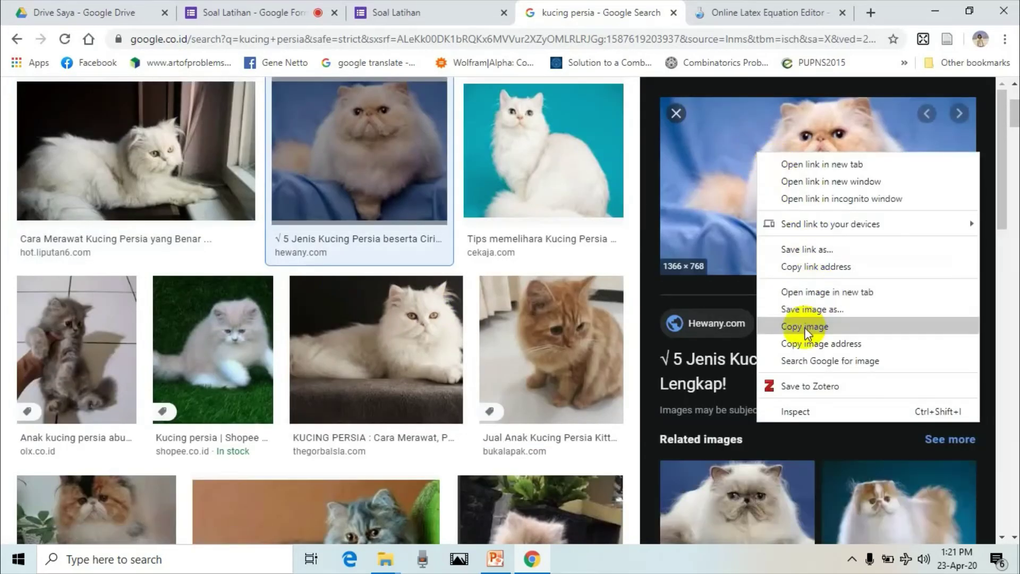
left_click(809, 345)
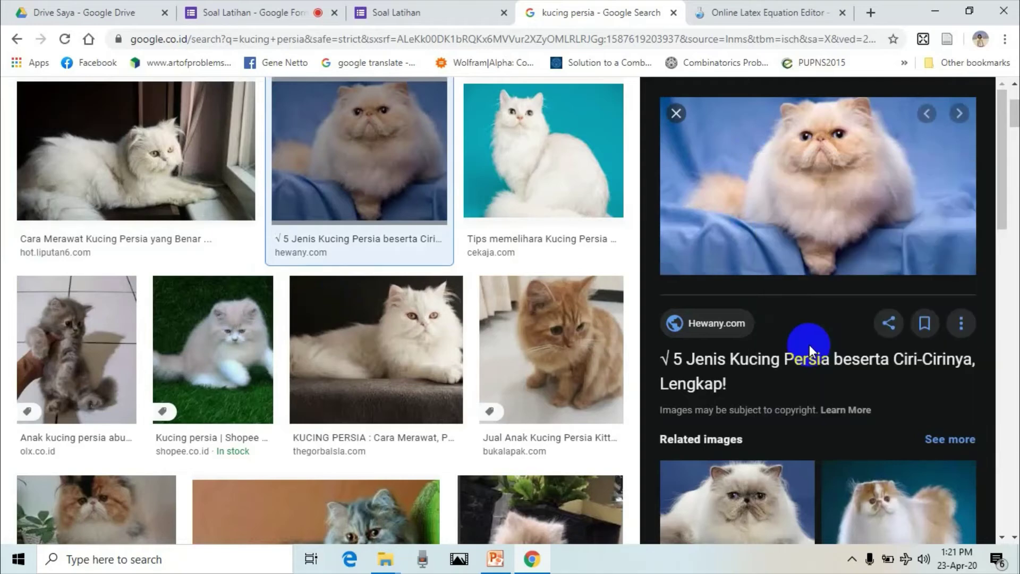
left_click(269, 15)
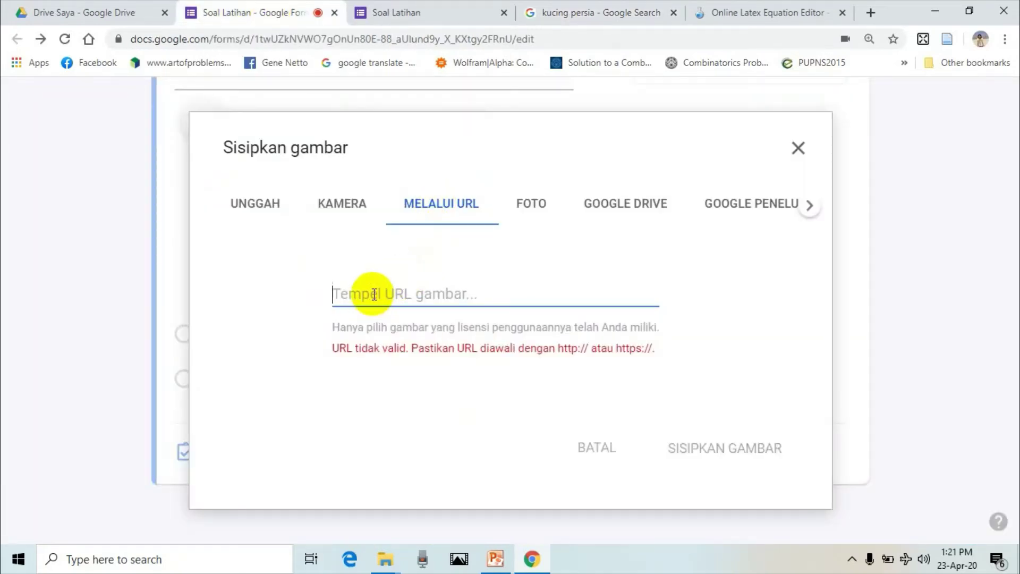
key("ctrl+v")
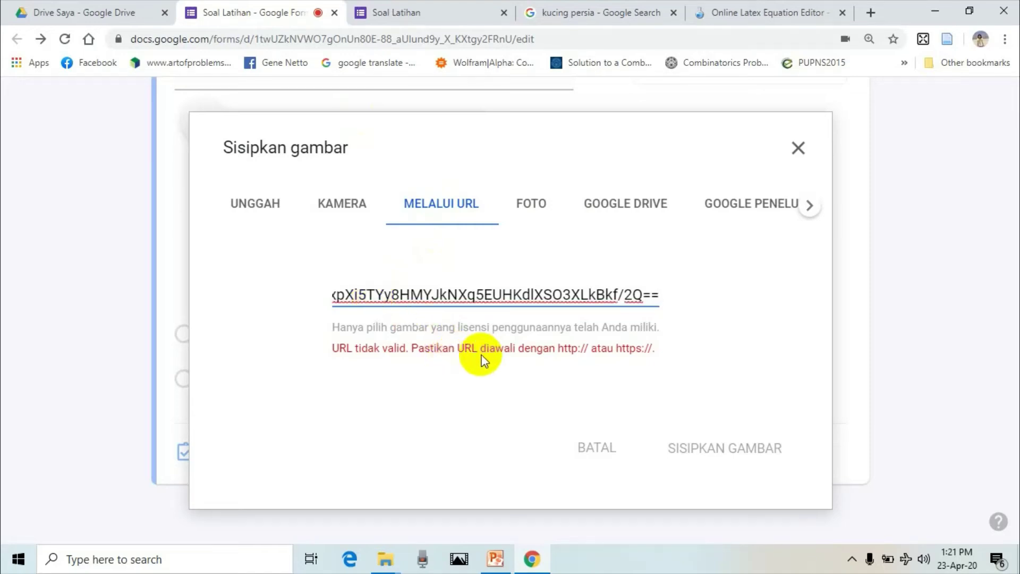
- Inspect the earlier part of the pasted image URL and clear the whole address
left_click(335, 295)
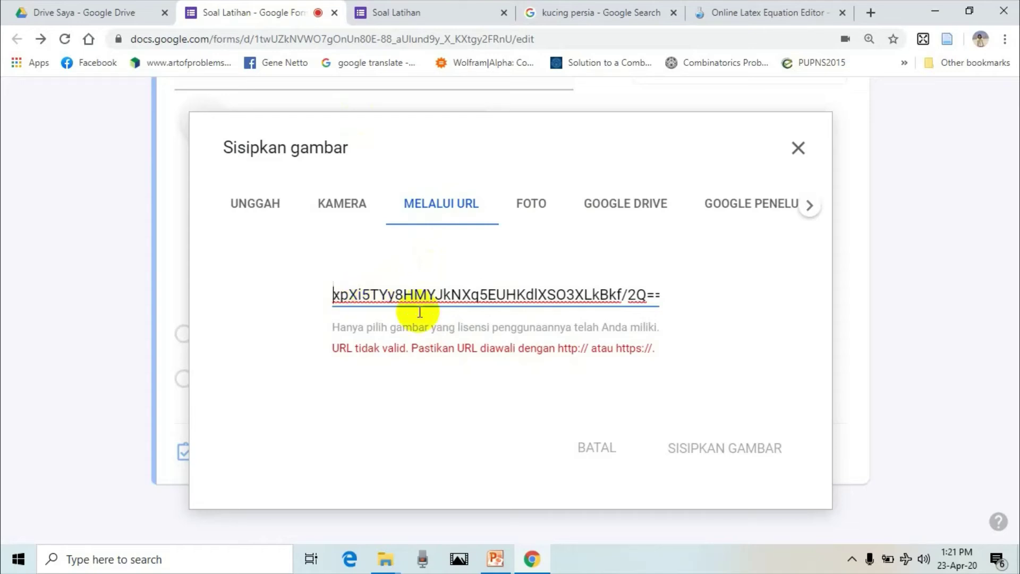
key("Left")
key("Left")
key("Left")
key("Left")
key("Left")
key("Left")
key("Left")
key("Left")
key("Left")
key("Left")
key("Left")
key("Left")
key("Left")
key("Left")
key("Left")
key("Left")
key("Left")
key("Left")
key("Left")
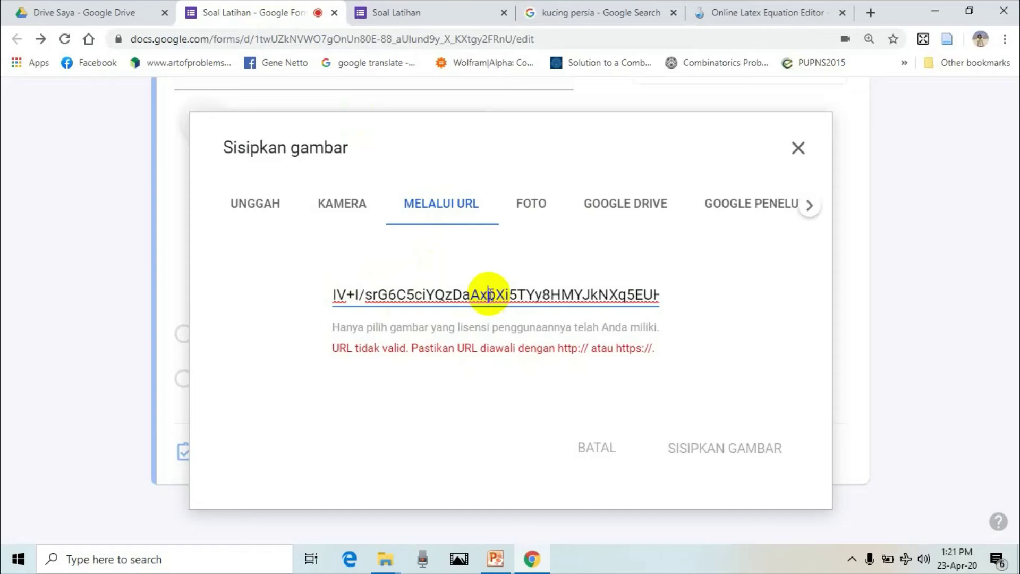
triple_click(489, 294)
key("BackSpace")
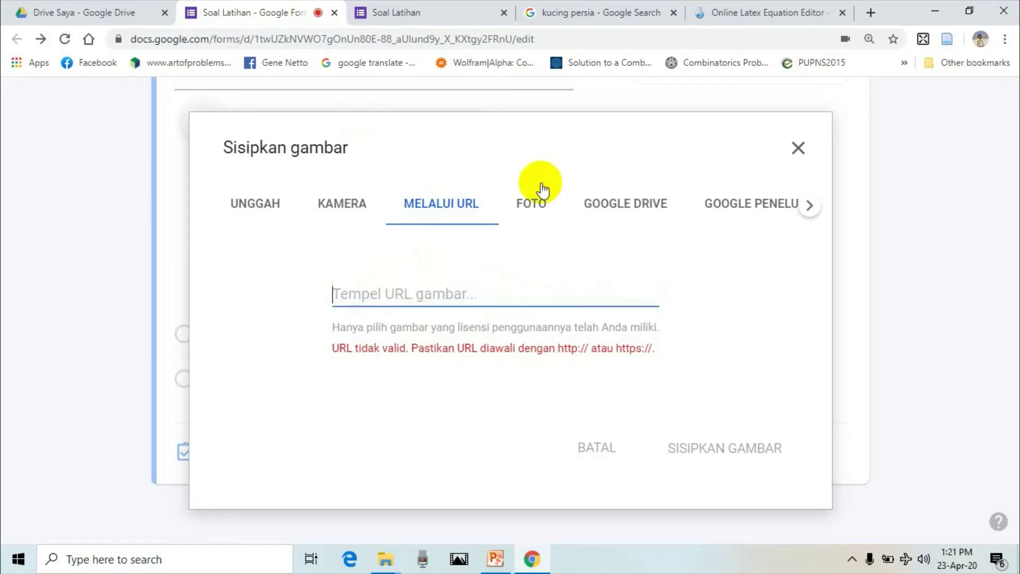
- Open the hewany.com source page of the previewed cat picture and copy the address of its main image
left_click(617, 13)
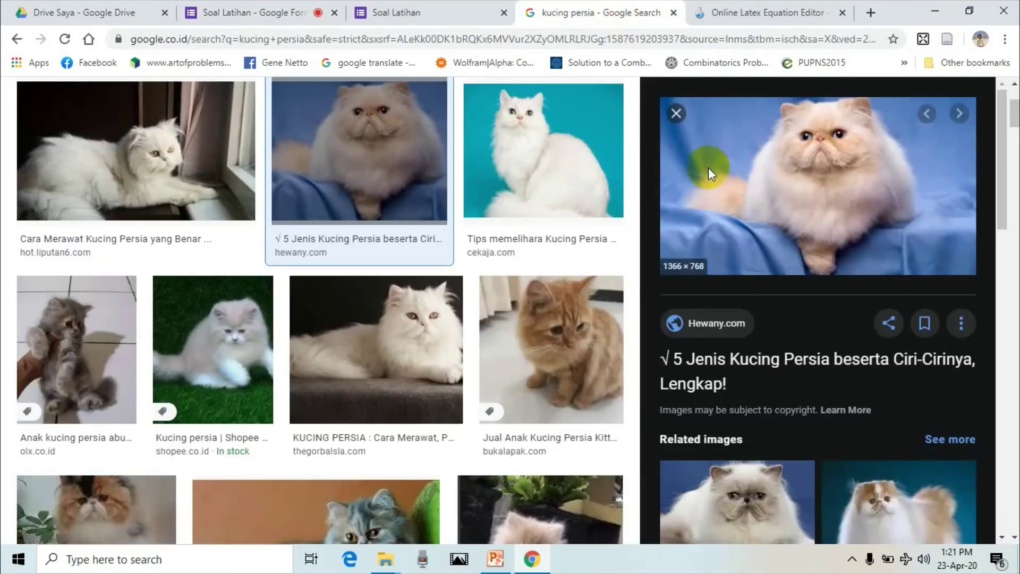
left_click(709, 169)
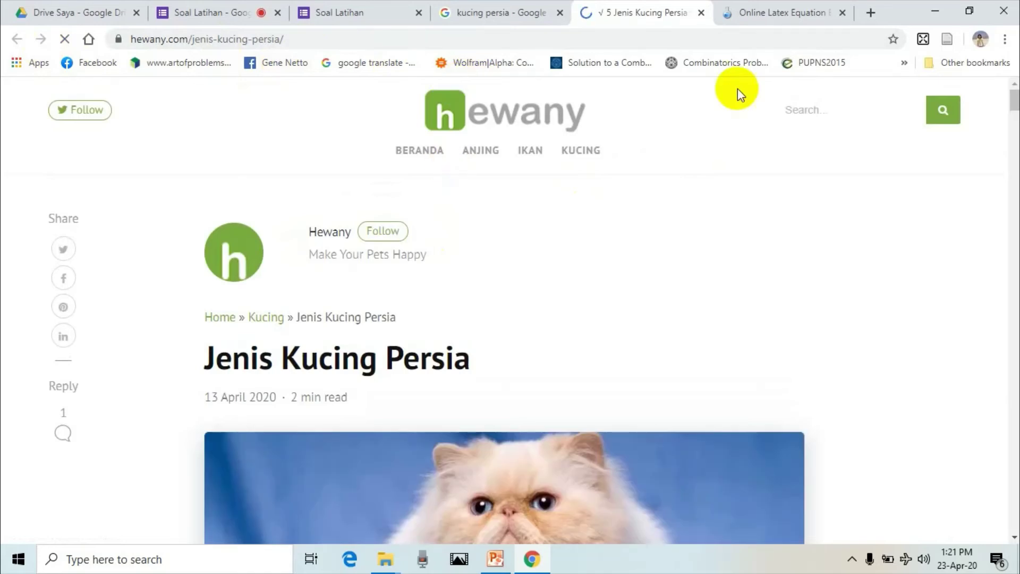
scroll(426, 272, "down", 5)
right_click(426, 272)
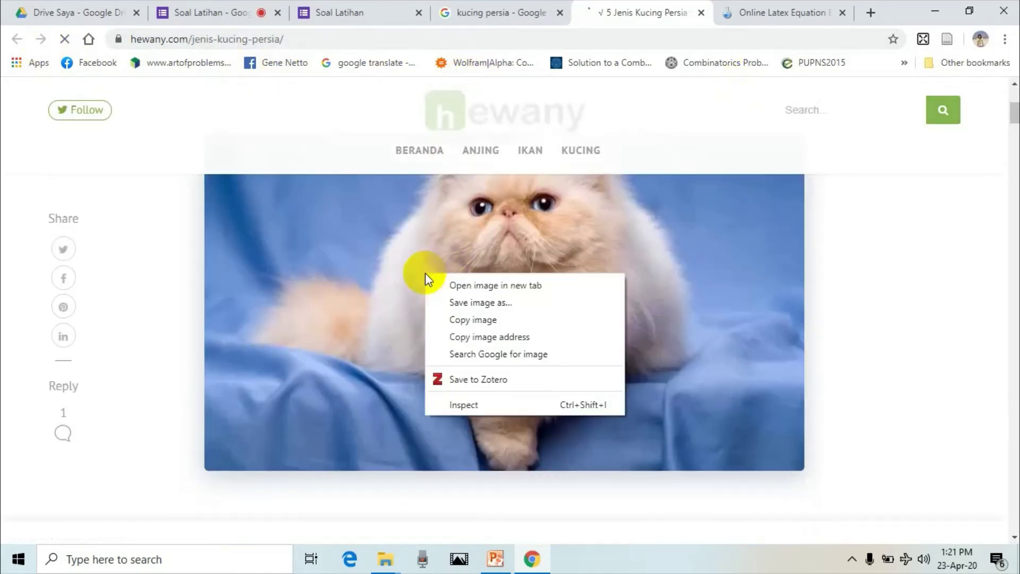
left_click(499, 337)
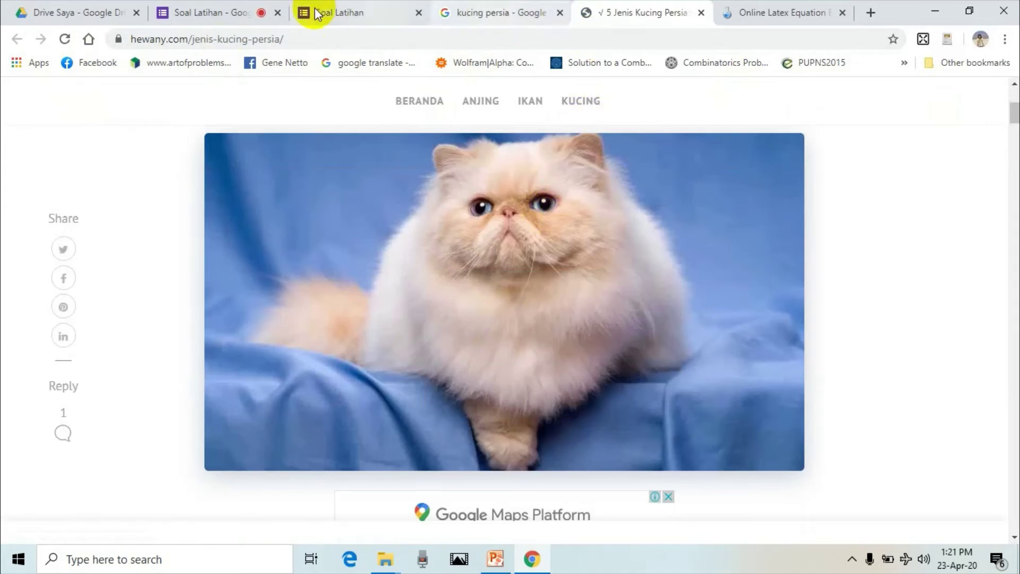
- Return to the form, paste the copied hewany.com image address, check its beginning, and insert the cat picture for Opsi 1
left_click(229, 10)
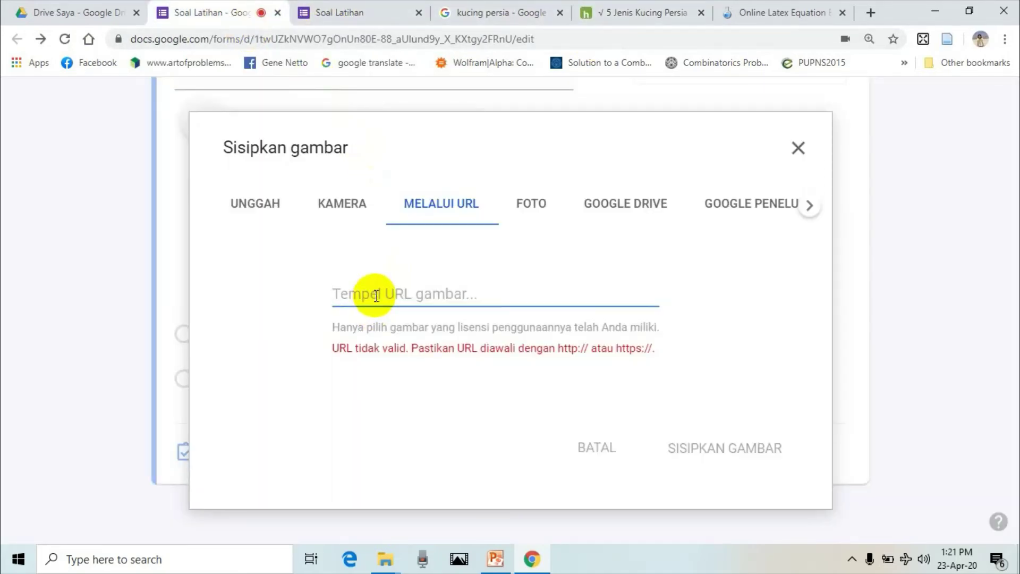
key("ctrl+v")
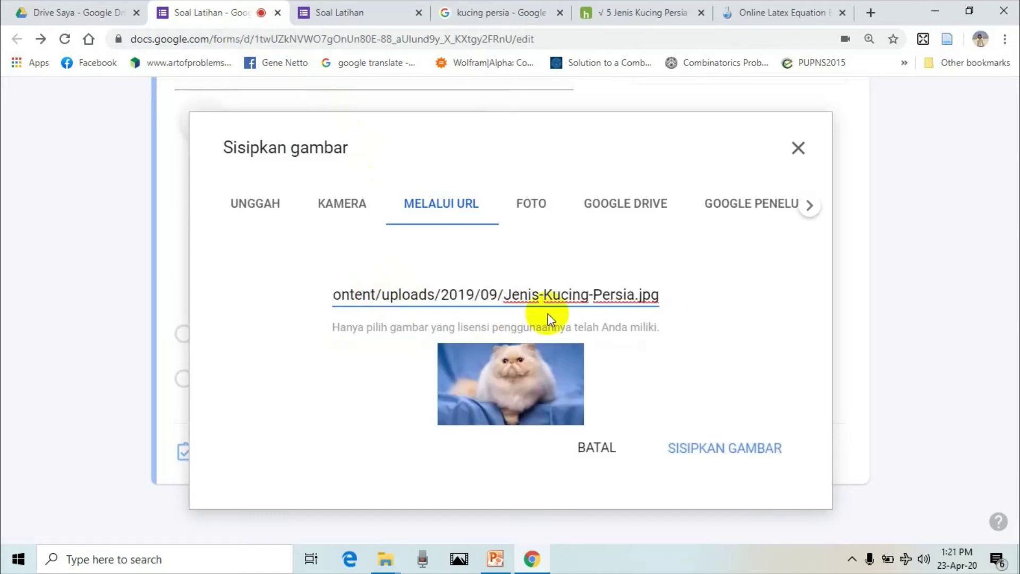
left_click(370, 296)
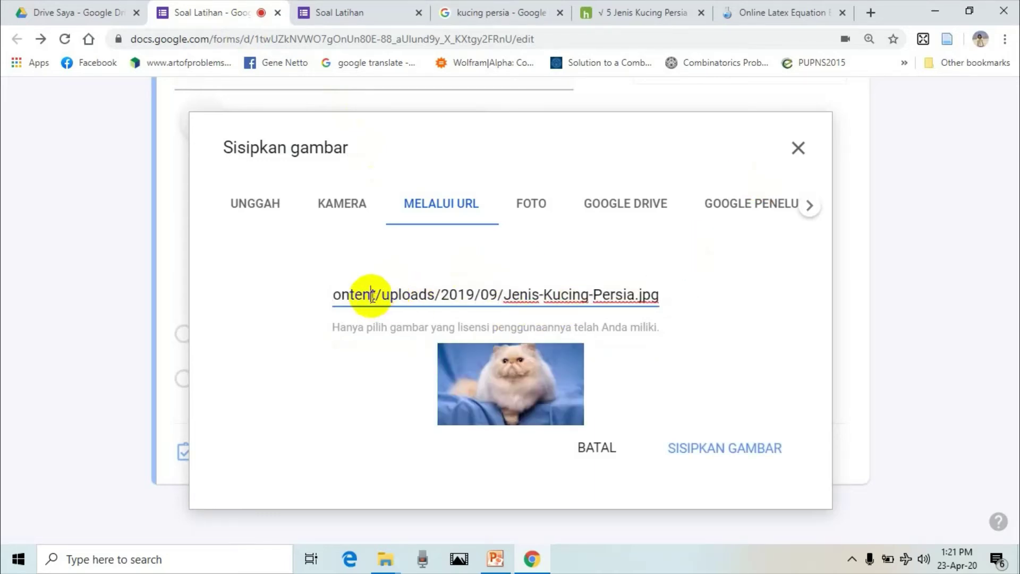
key("Left")
key("Left")
key("Left")
key("Left")
key("Left")
key("Left")
key("Left")
key("Left")
key("Left")
key("Left")
key("Left")
key("Left")
key("Left")
key("Left")
key("Left")
key("Left")
key("Left")
key("Left")
key("Left")
key("Left")
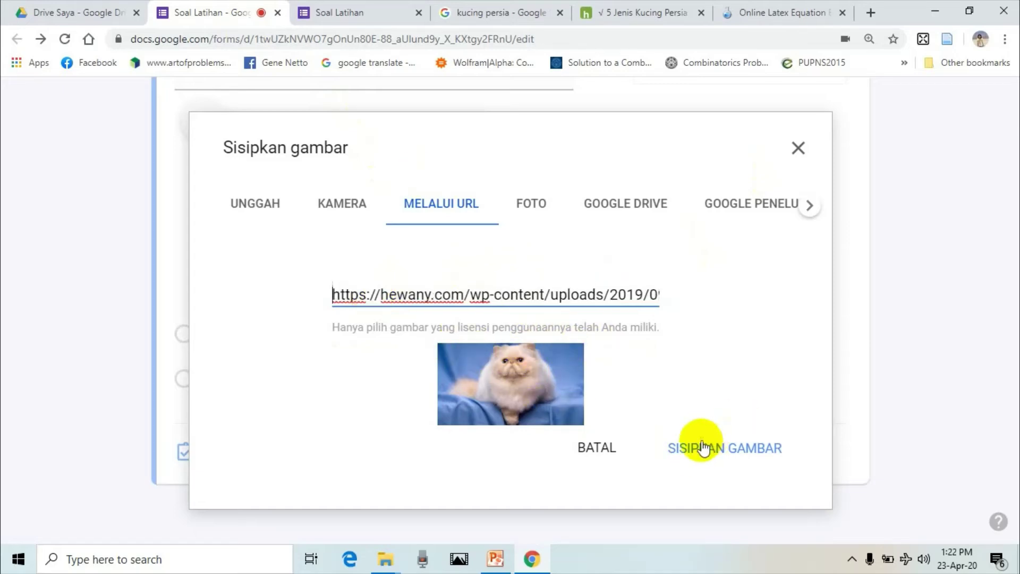
left_click(733, 448)
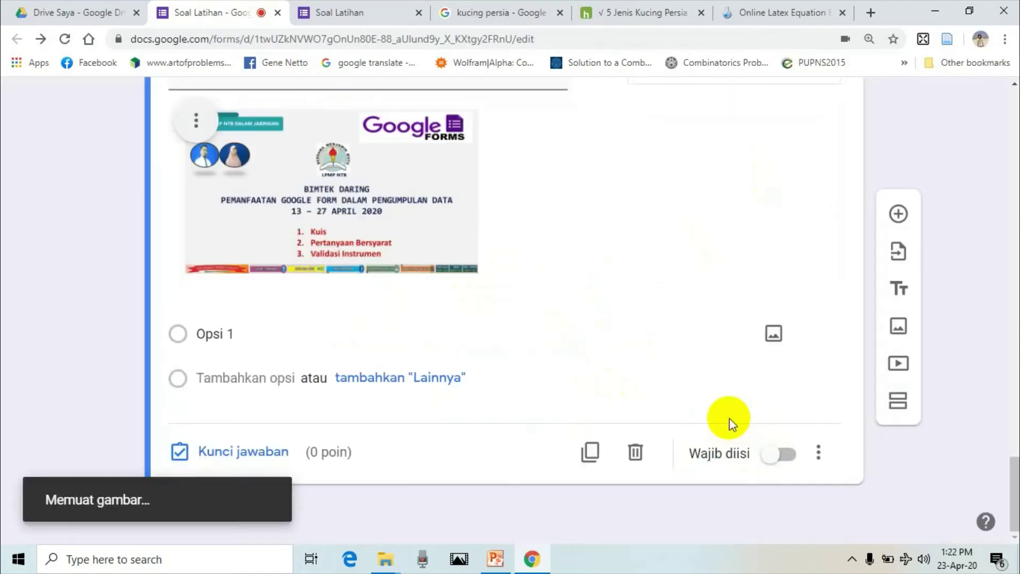
- Add Opsi 2 as a second answer option and open its image insertion by URL
left_click(499, 329)
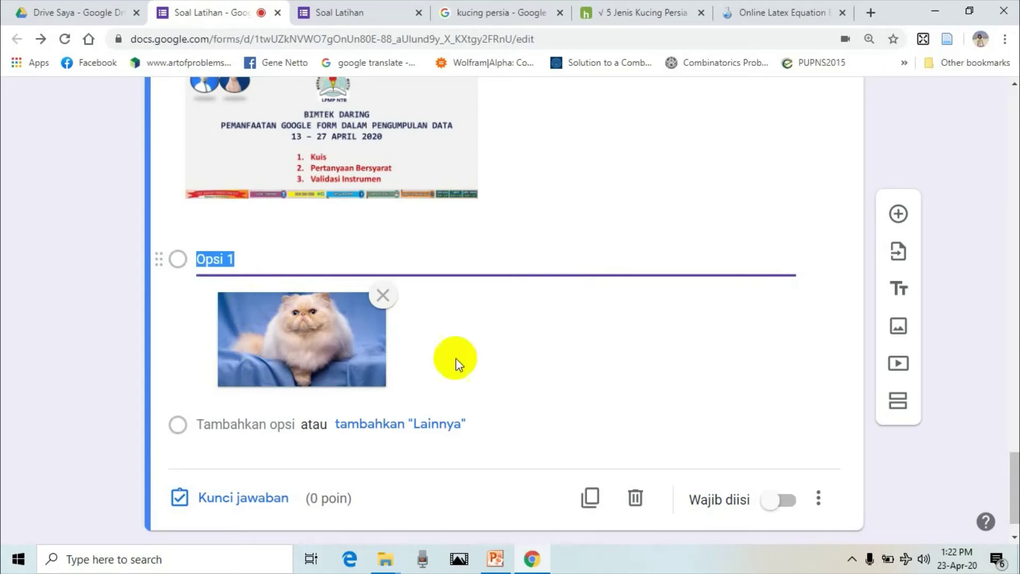
left_click(256, 380)
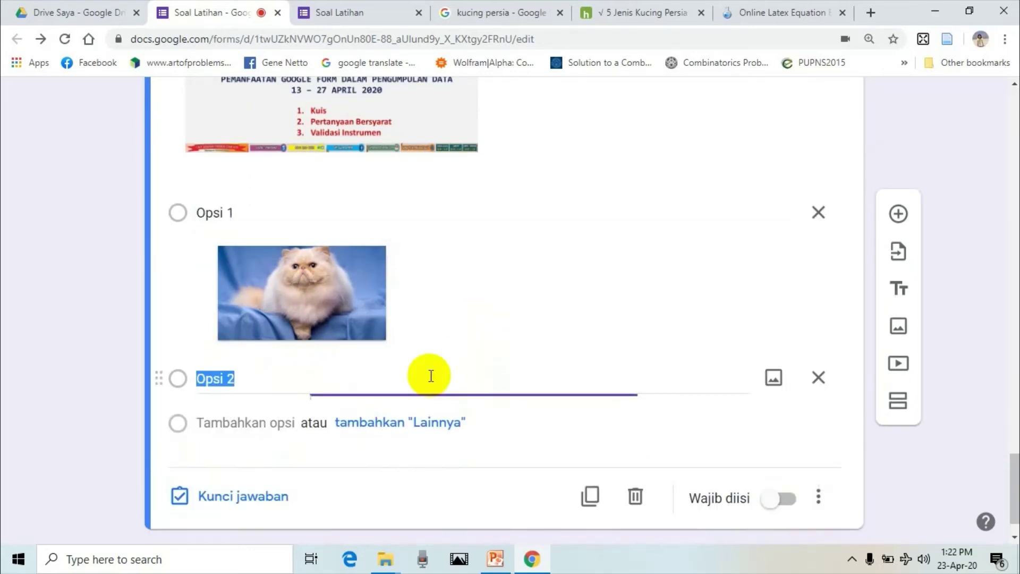
left_click(774, 377)
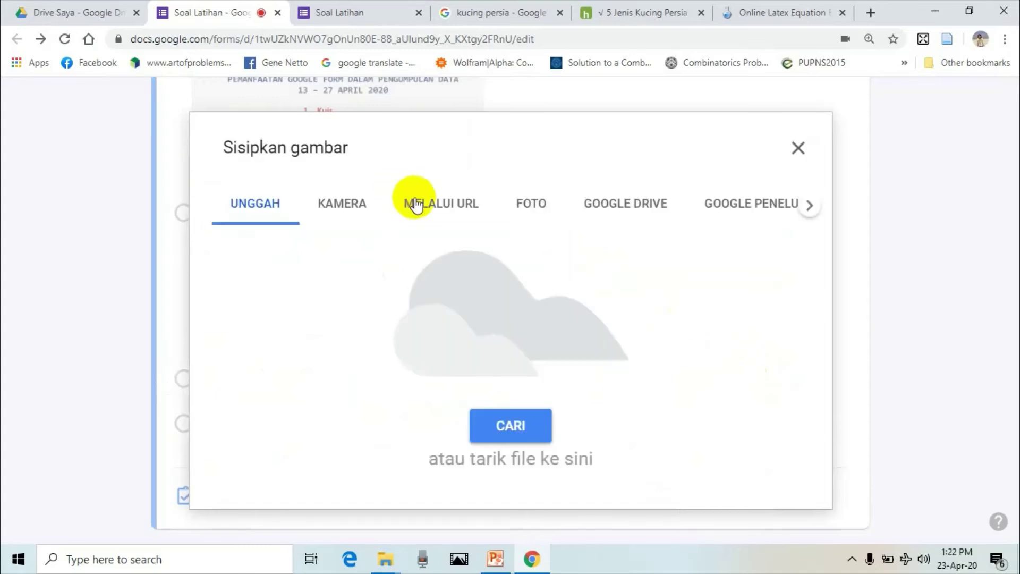
left_click(440, 210)
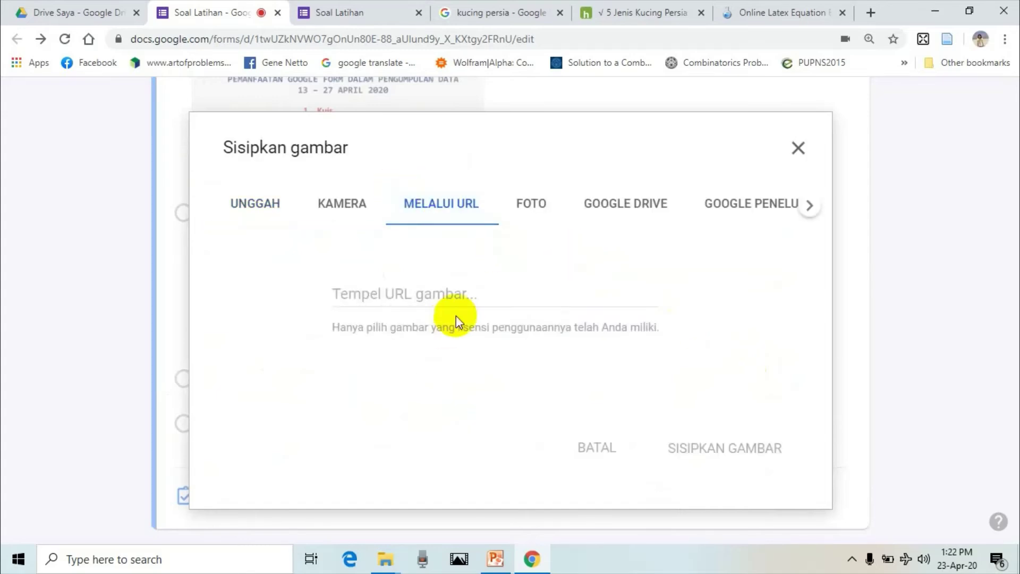
- Return to the "kucing persia" image results and search for images of "habibie" instead
left_click(501, 11)
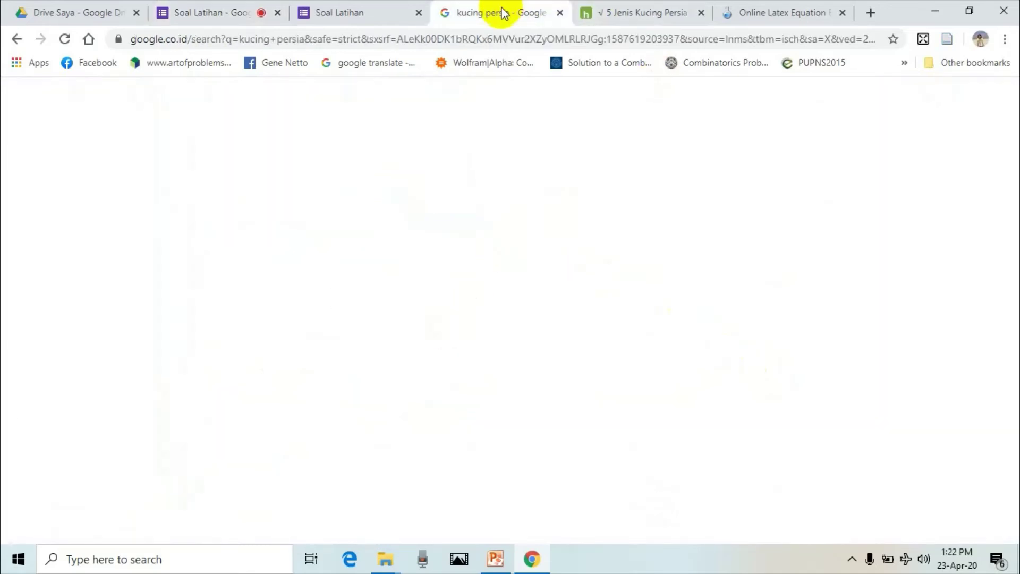
left_click(14, 43)
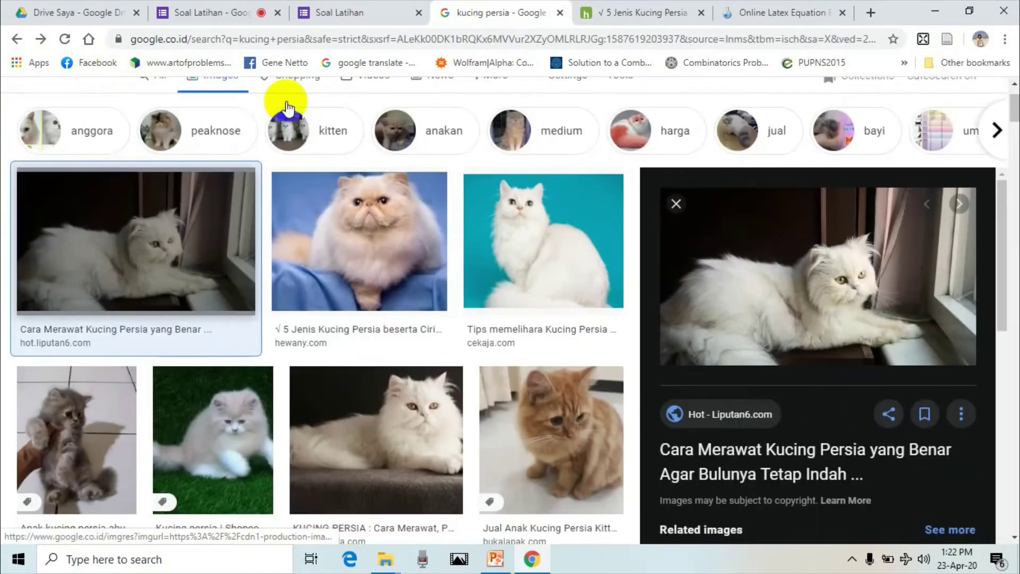
scroll(319, 85, "up", 1)
left_click_drag(258, 96, 75, 96)
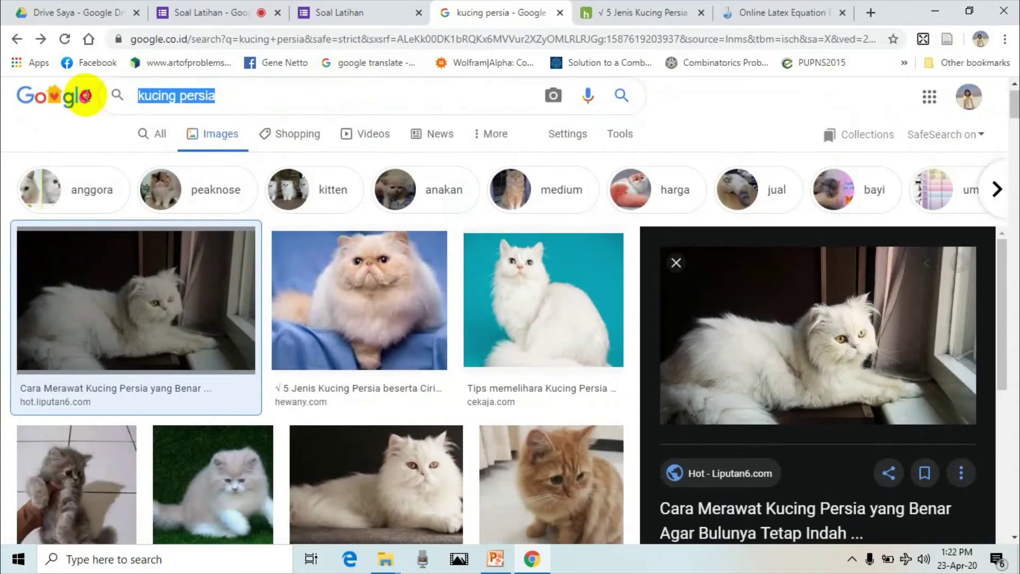
scroll(63, 85, "down", 3)
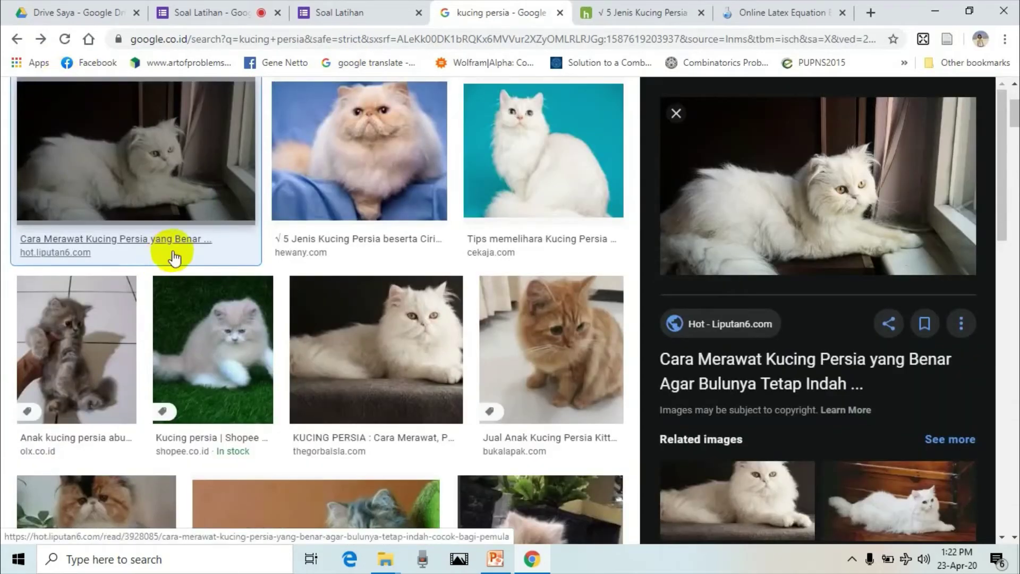
scroll(171, 255, "up", 3)
type("habi")
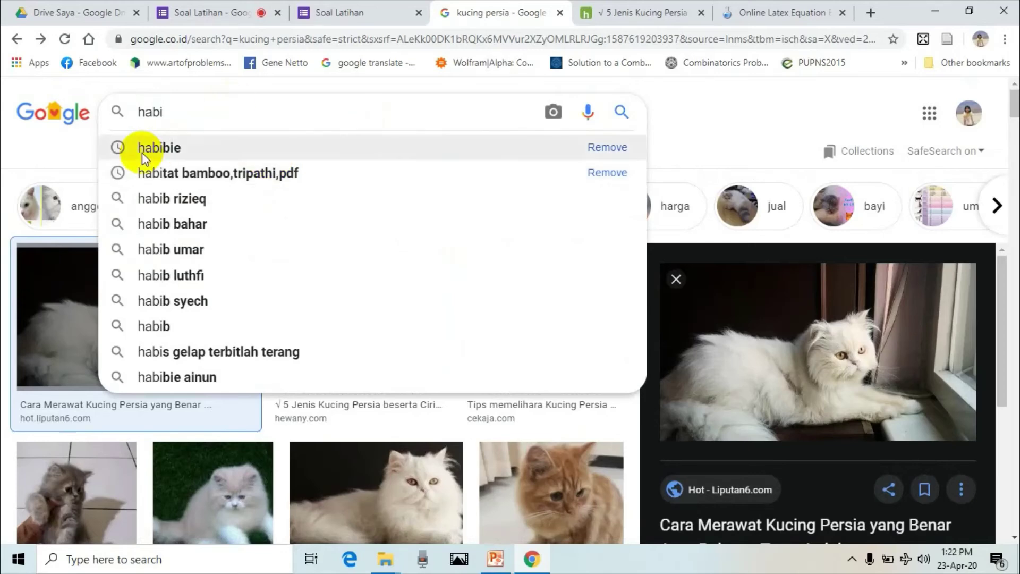
left_click(163, 149)
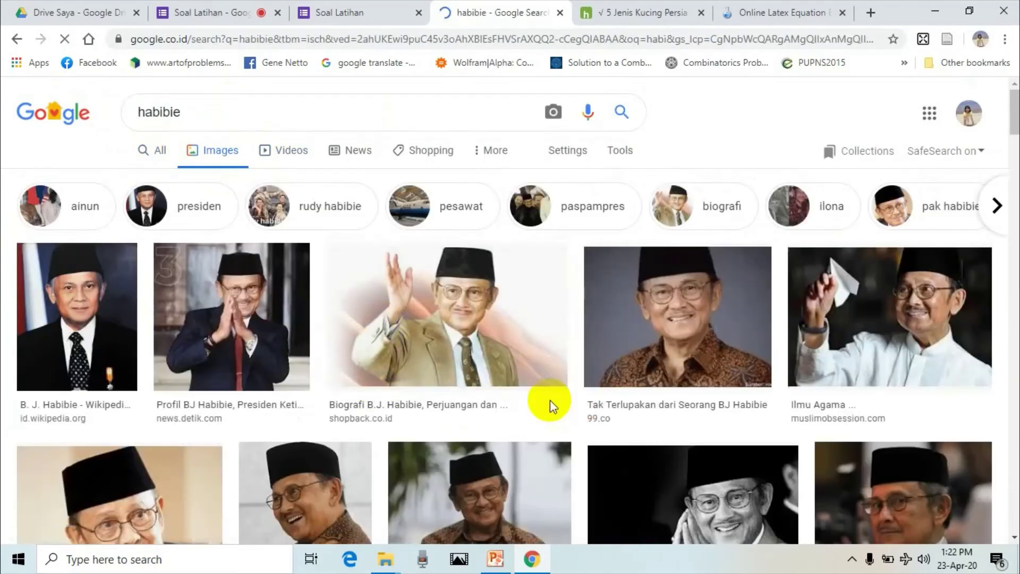
- Browse the habibie image results and preview the news.detik.com picture titled "Profil BJ Habibie"
scroll(551, 406, "down", 5)
scroll(197, 223, "up", 4)
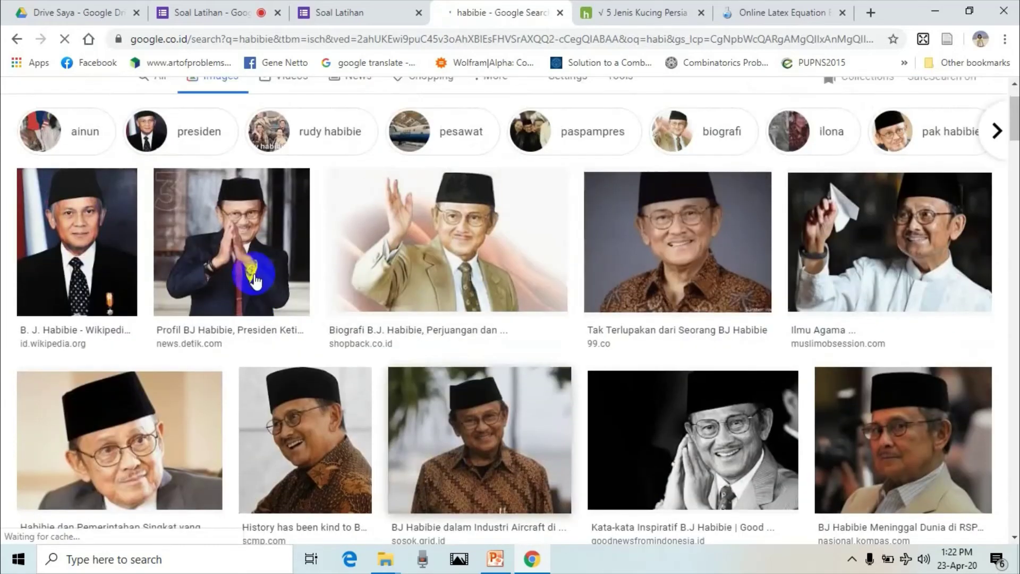
left_click(207, 227)
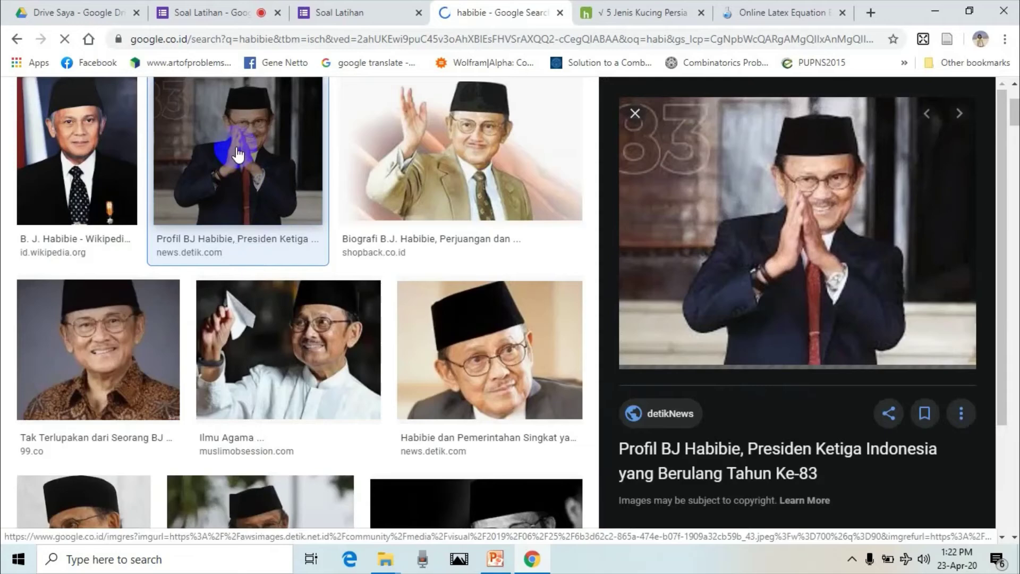
- Try the image address of the news.detik.com thumbnail as the image URL for Opsi 2 and inspect its beginning
right_click(237, 155)
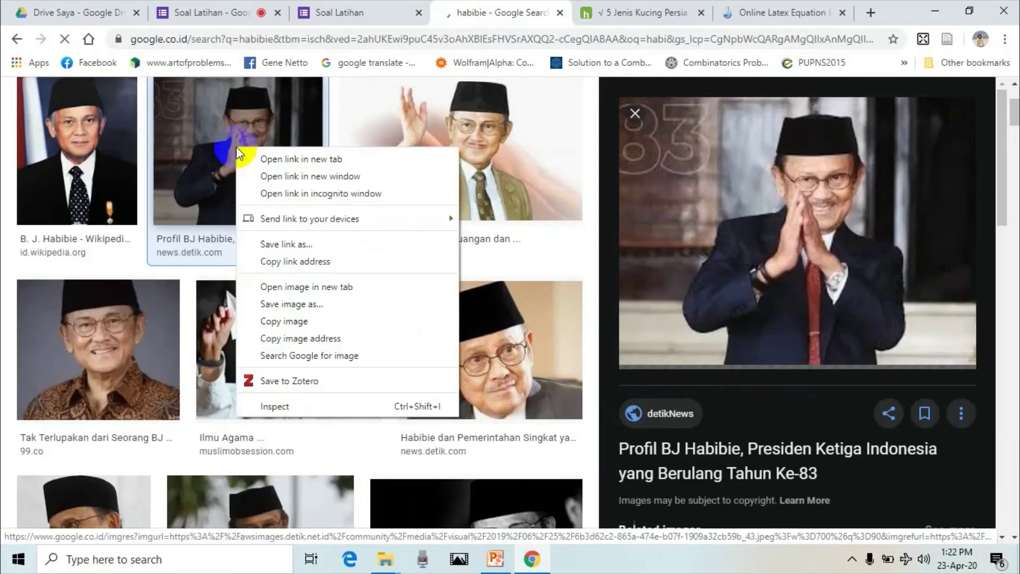
left_click(321, 339)
left_click(205, 12)
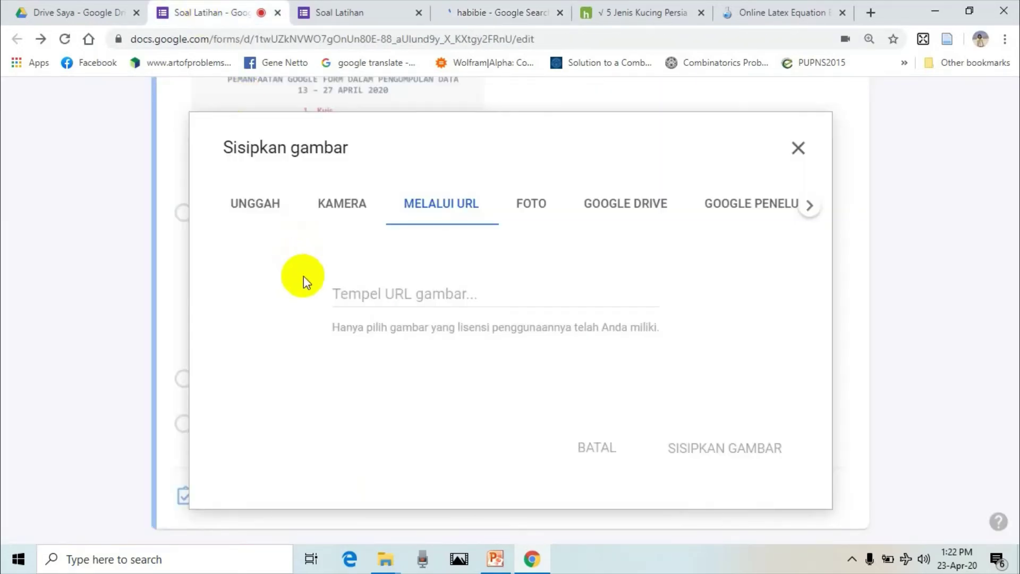
left_click(383, 292)
key("ctrl+v")
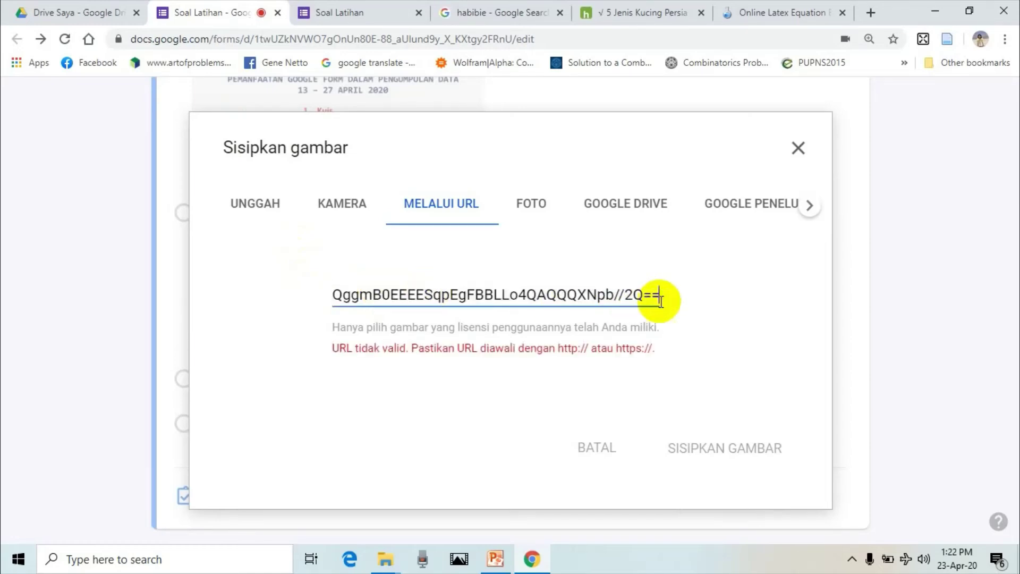
left_click(232, 287)
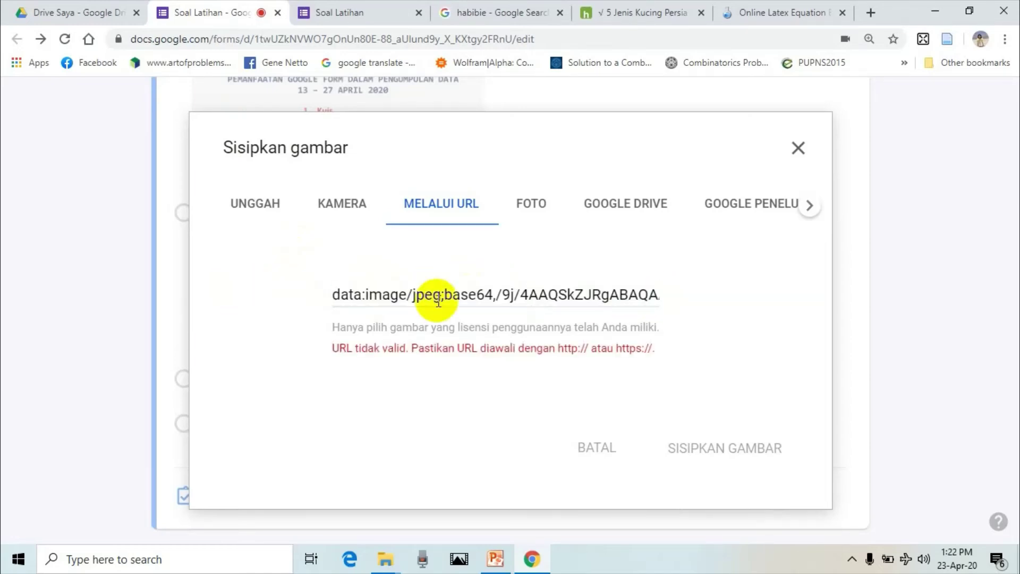
left_click(454, 287)
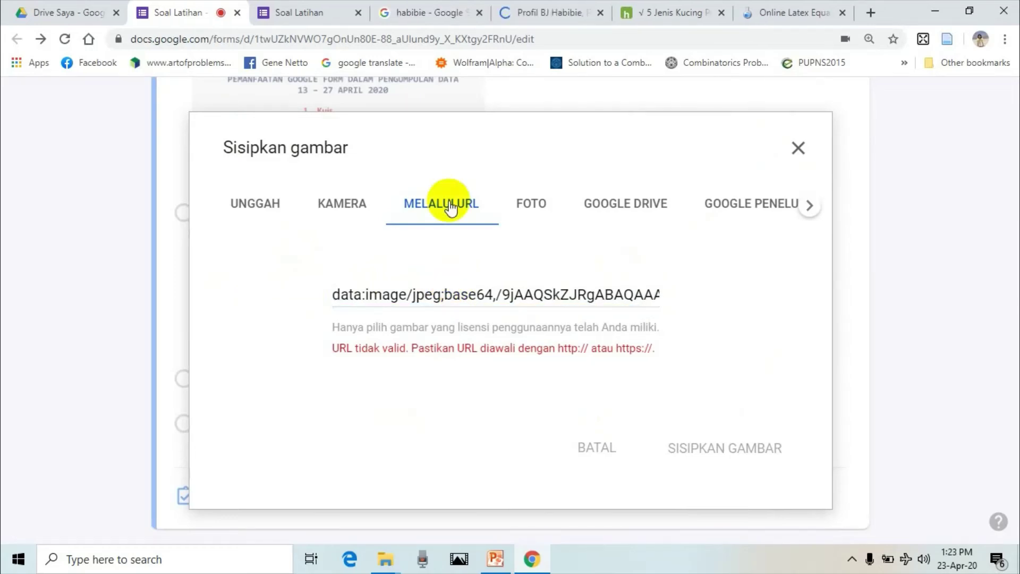
- Replace the base64 address with the copied jpeg URL ending in "w=700&q=90" and insert the Habibie picture for Opsi 2
left_click(477, 294)
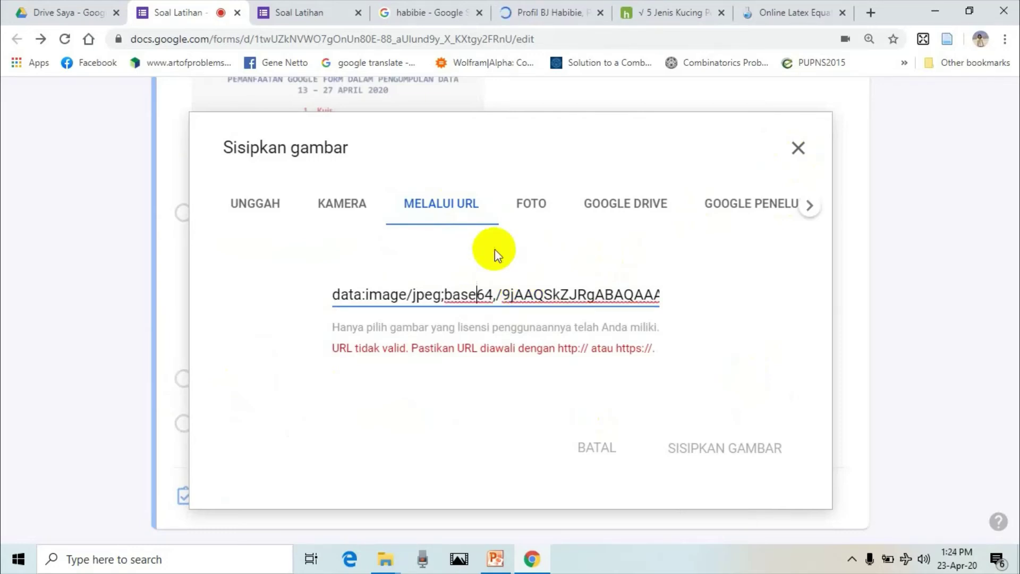
key("ctrl+a")
key("BackSpace")
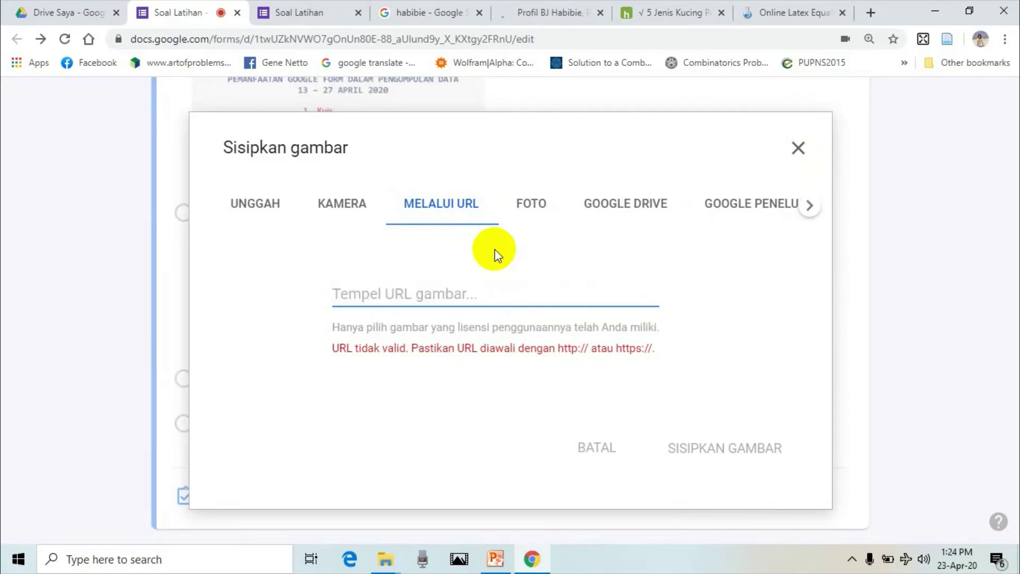
key("ctrl+v")
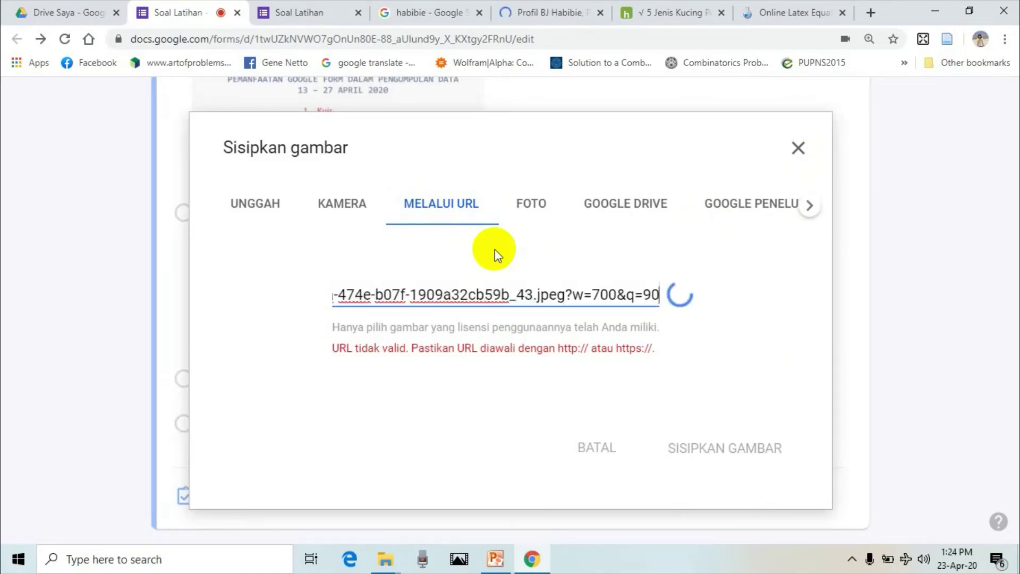
left_click(746, 452)
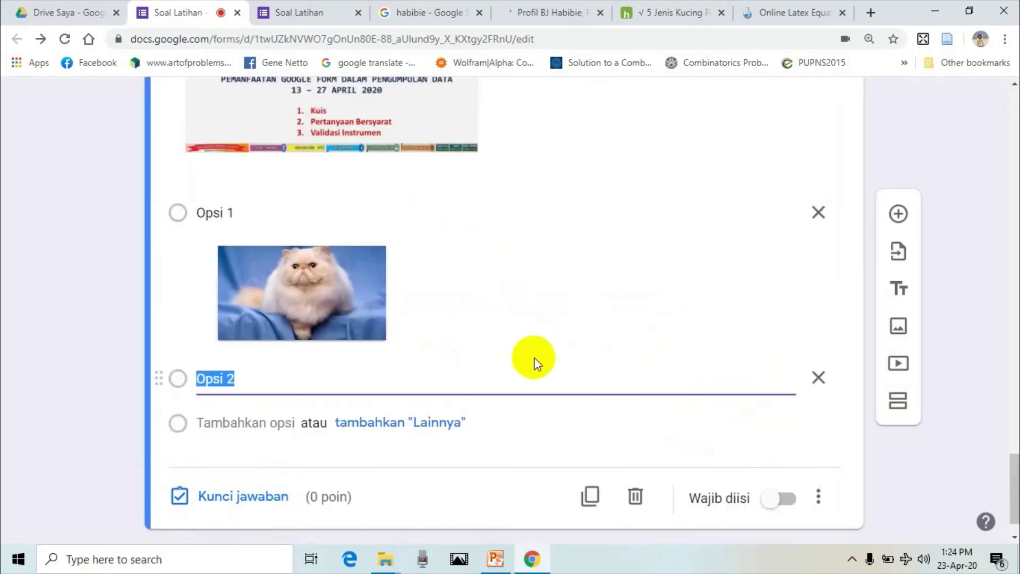
scroll(547, 359, "down", 3)
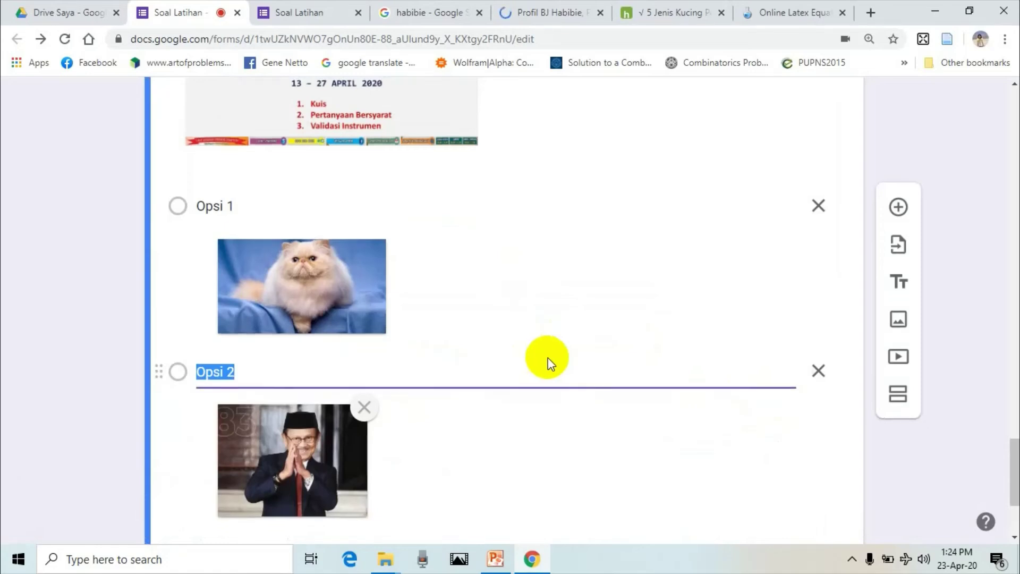
- Reload the respondent view of Soal Latihan and examine how the last question shows its picture options
scroll(553, 329, "up", 4)
scroll(553, 313, "up", 4)
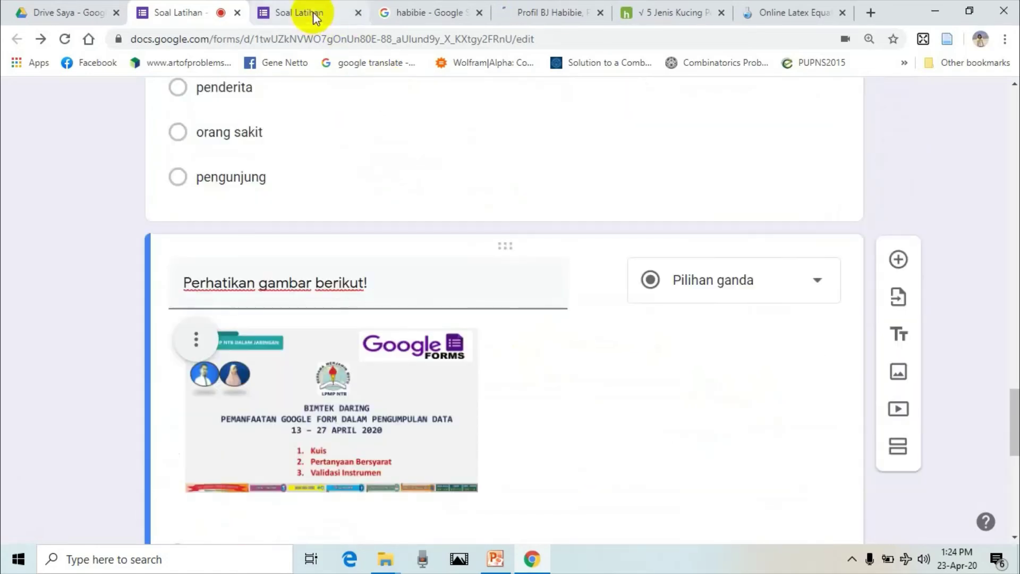
left_click(297, 14)
left_click(351, 36)
key("Return")
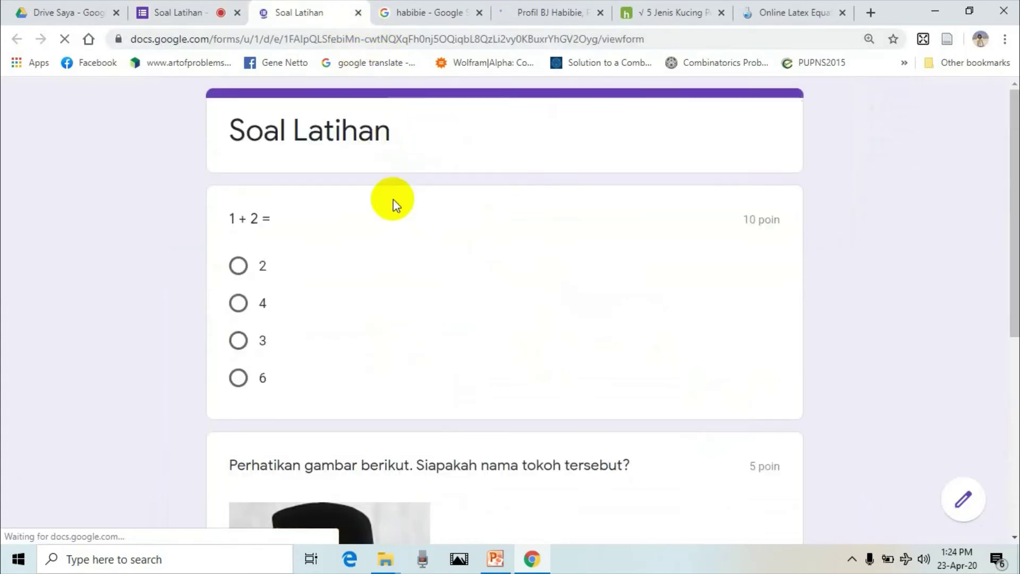
scroll(425, 308, "down", 5)
scroll(458, 326, "down", 18)
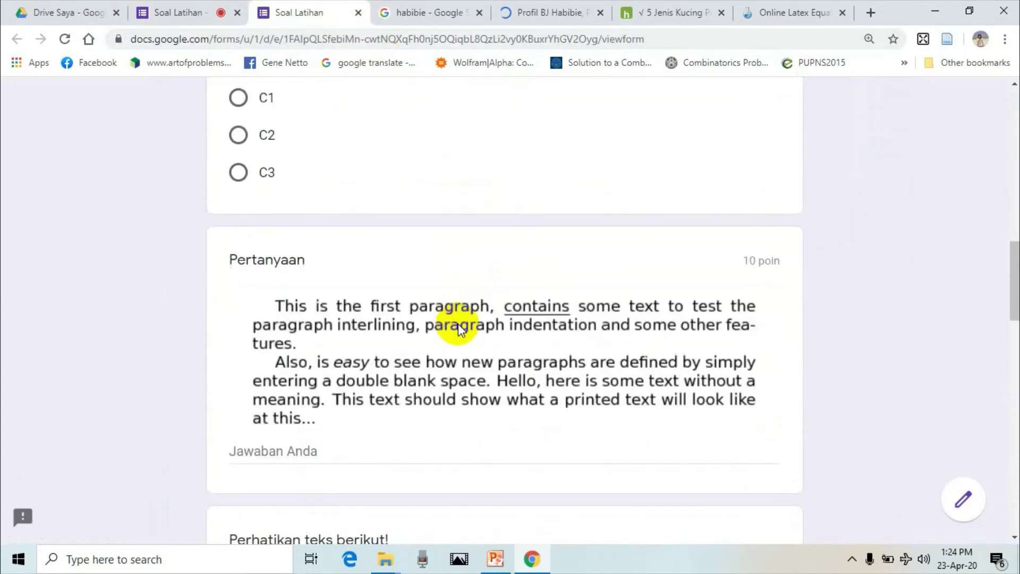
scroll(458, 328, "down", 8)
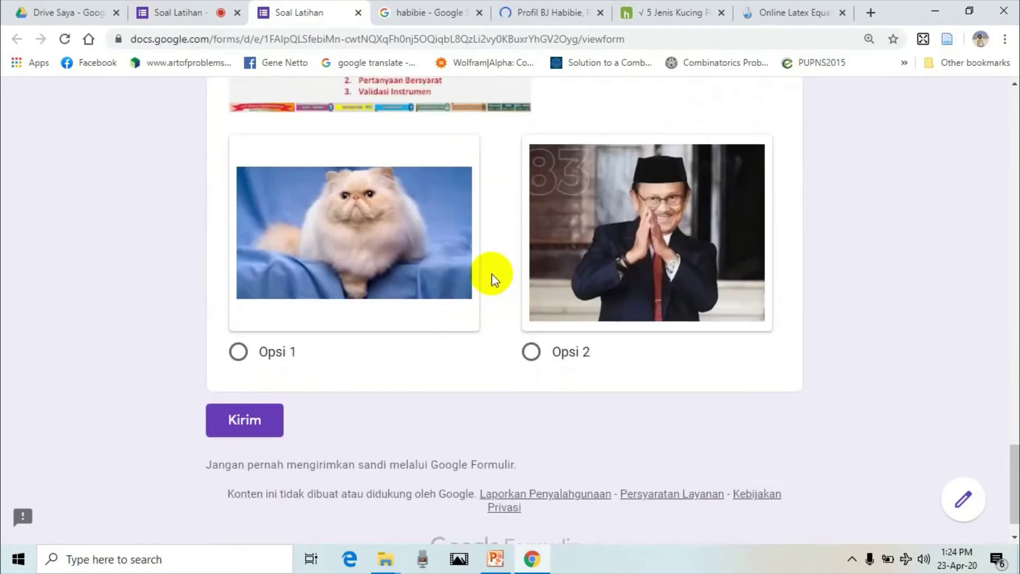
scroll(479, 261, "up", 2)
scroll(457, 251, "down", 2)
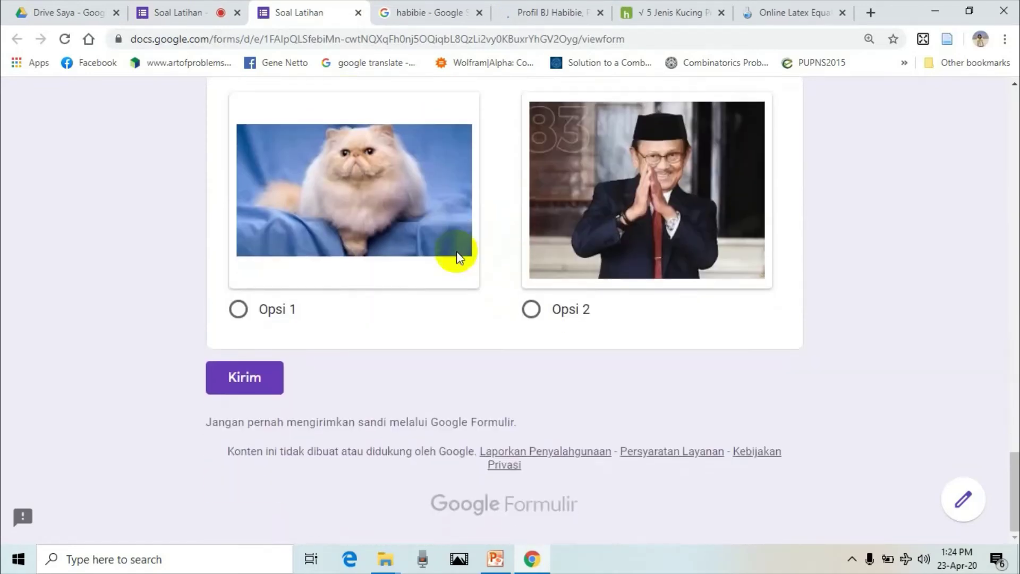
- Look back through the earlier quiz questions, from "Perhatikan gambar berikut!" to the integral question "Hitunglah nilai dari"
scroll(457, 251, "up", 5)
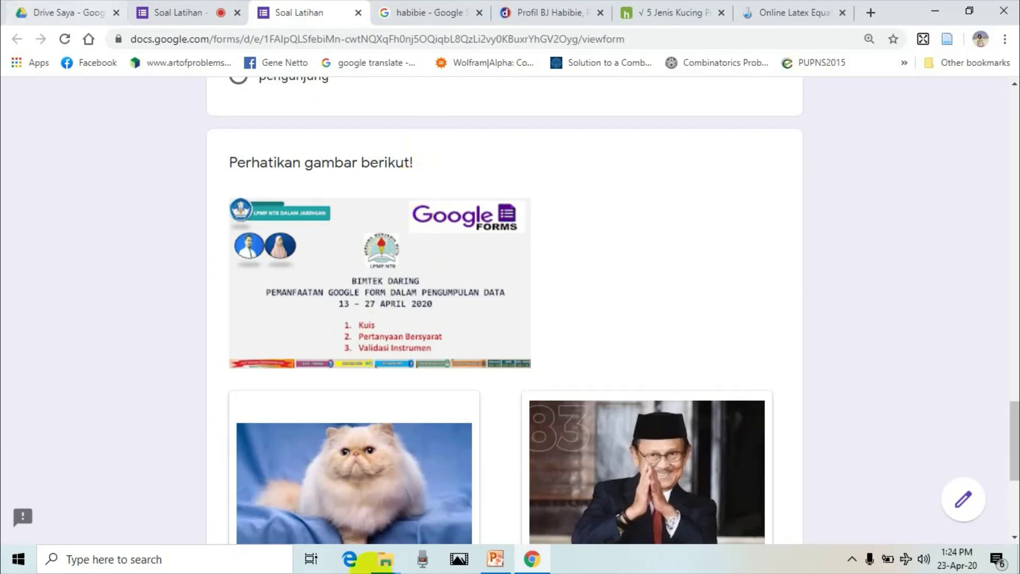
scroll(639, 329, "up", 15)
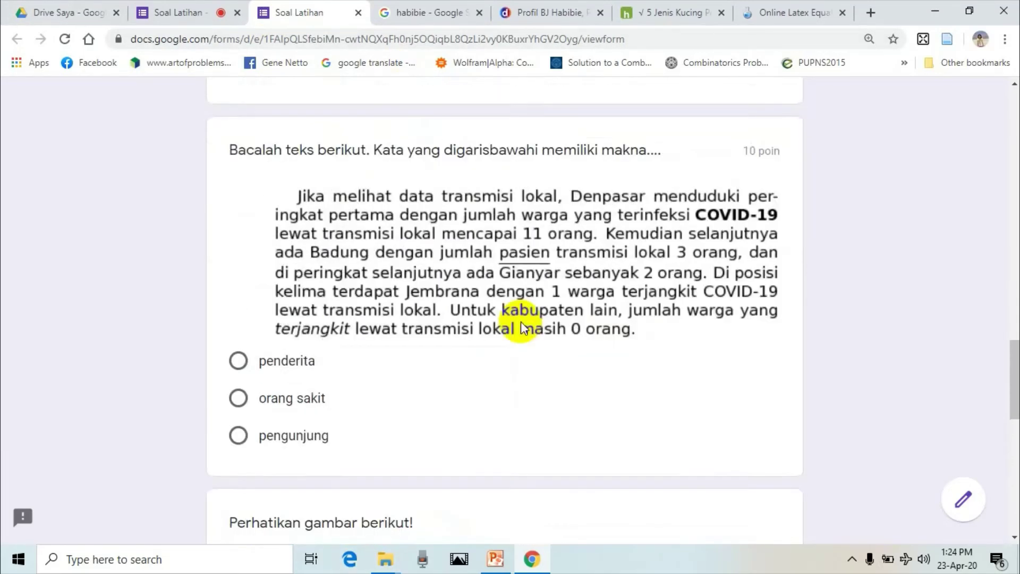
scroll(510, 319, "up", 3)
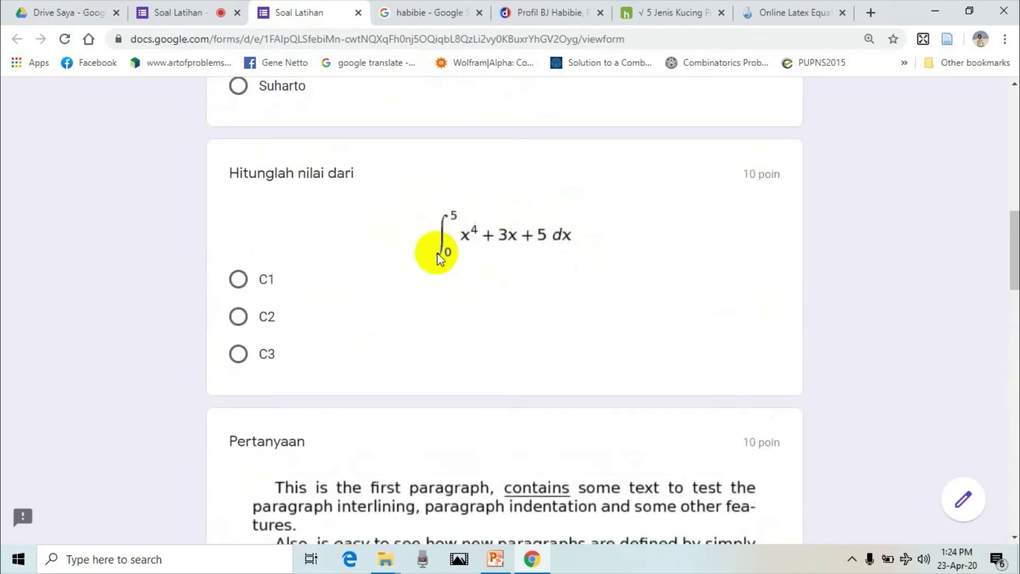
- Look through the remaining questions in the respondent view, down to the last one with picture options
scroll(448, 279, "down", 4)
scroll(423, 357, "down", 7)
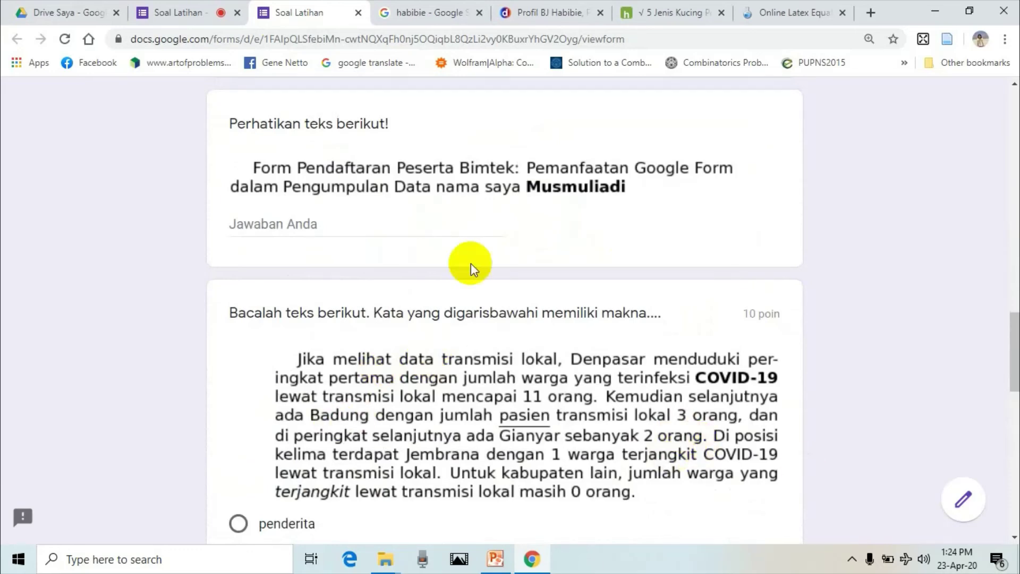
scroll(423, 340, "down", 6)
scroll(445, 324, "down", 6)
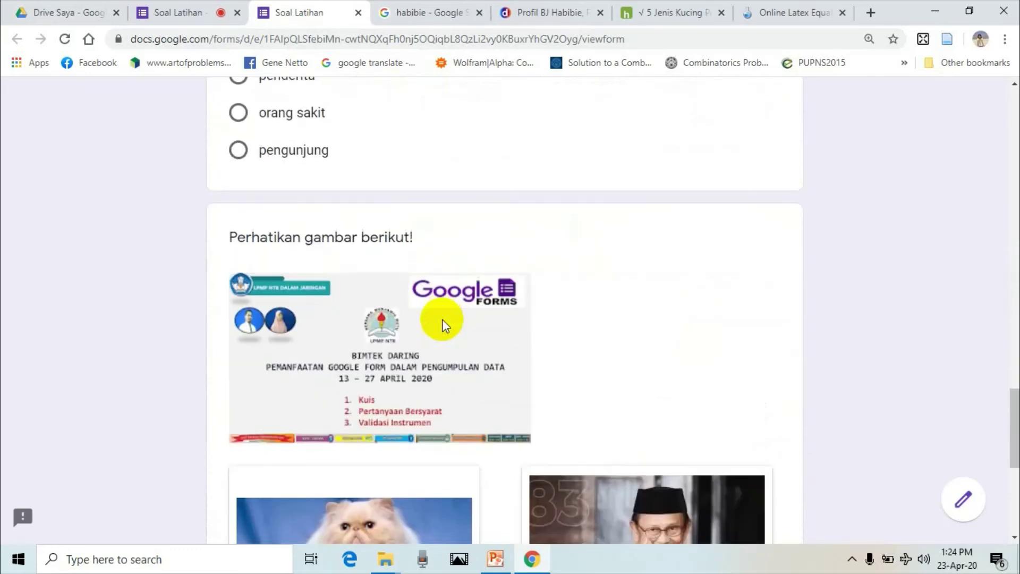
scroll(449, 341, "up", 3)
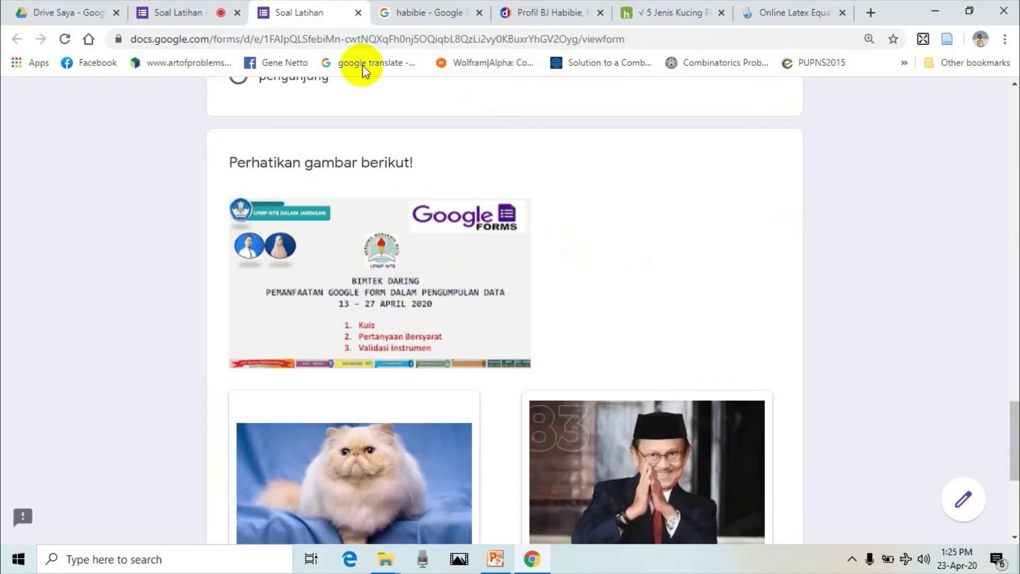
- Return to the Soal Latihan editor and find the picture question "Siapakah nama tokoh tersebut?"
left_click(454, 9)
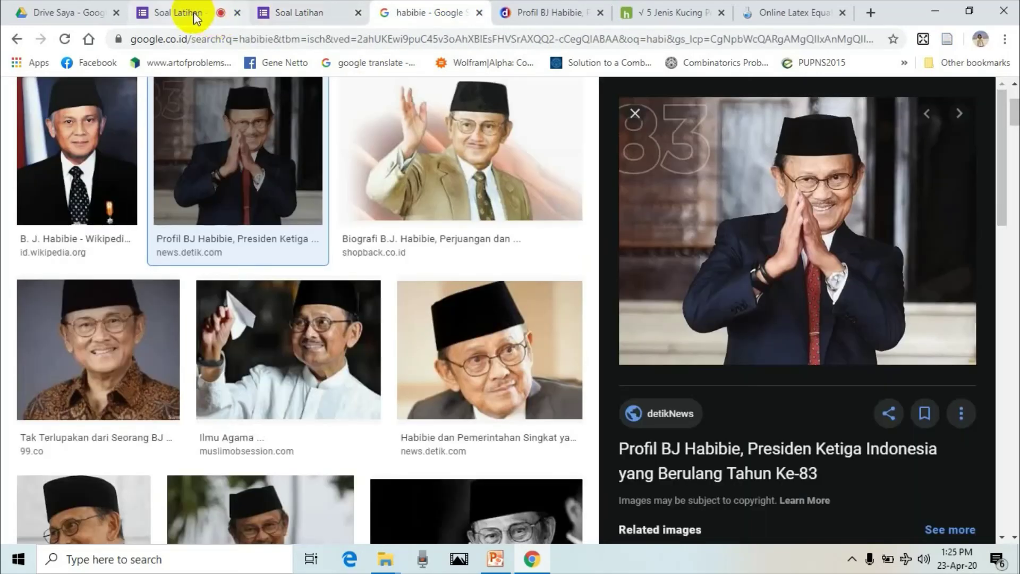
left_click(197, 16)
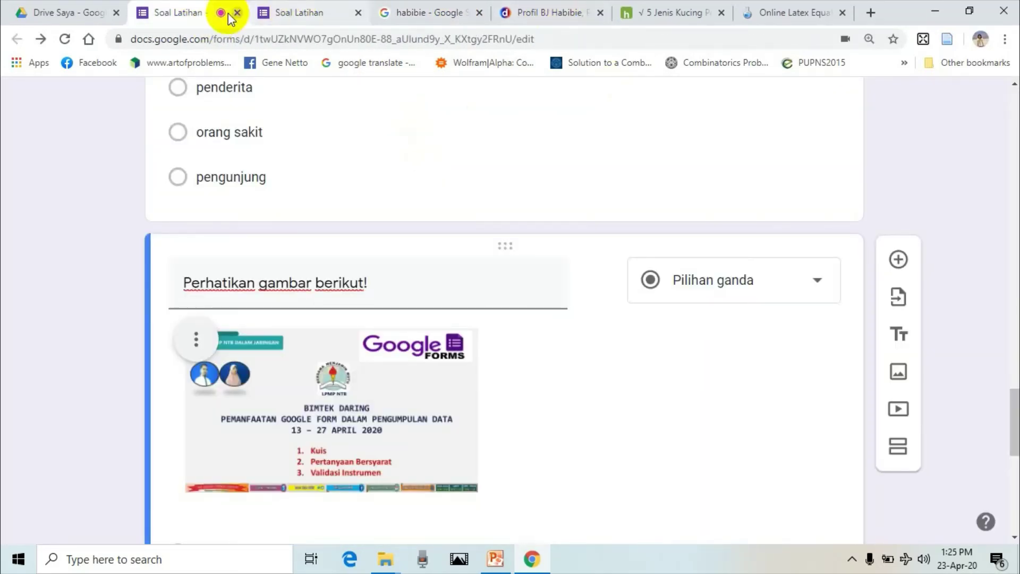
scroll(525, 194, "up", 15)
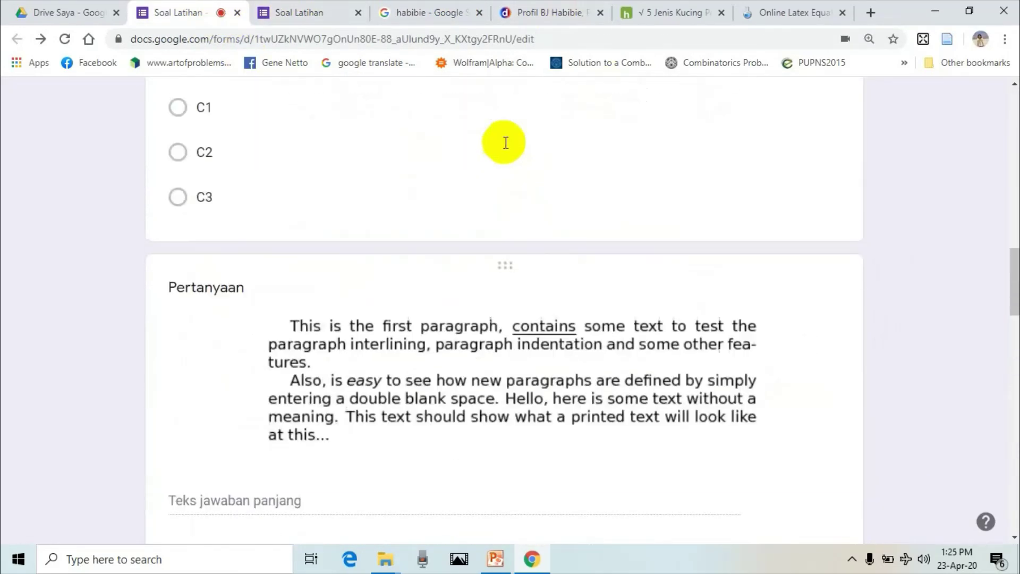
scroll(500, 160, "up", 15)
scroll(488, 215, "down", 8)
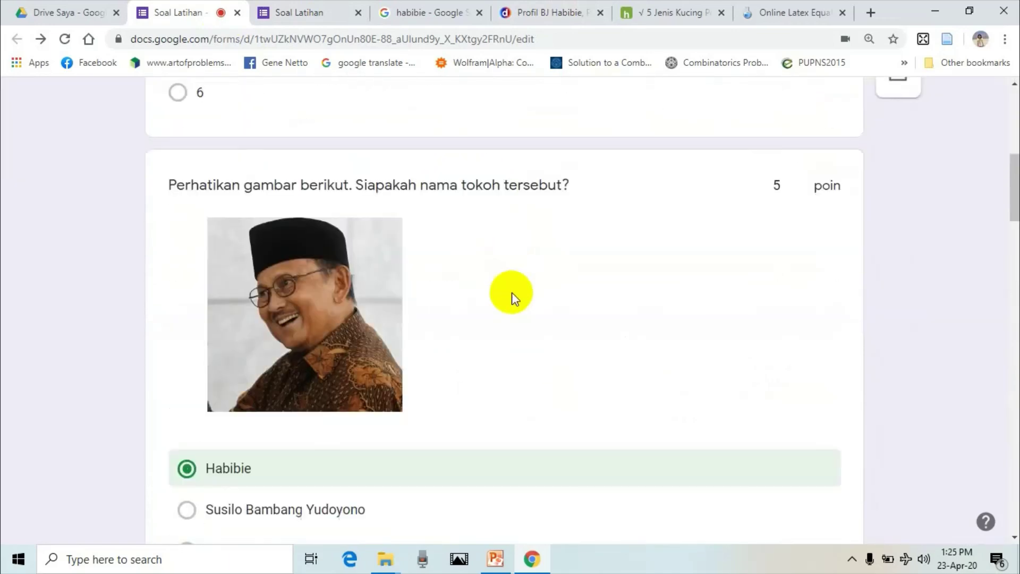
scroll(510, 292, "down", 4)
scroll(506, 287, "up", 4)
scroll(338, 310, "up", 1)
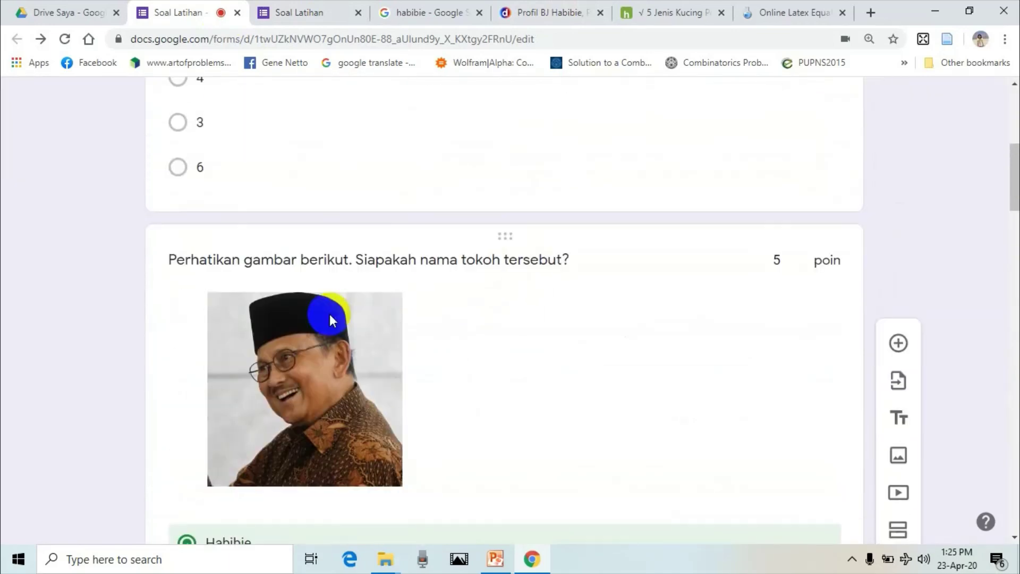
scroll(329, 314, "down", 3)
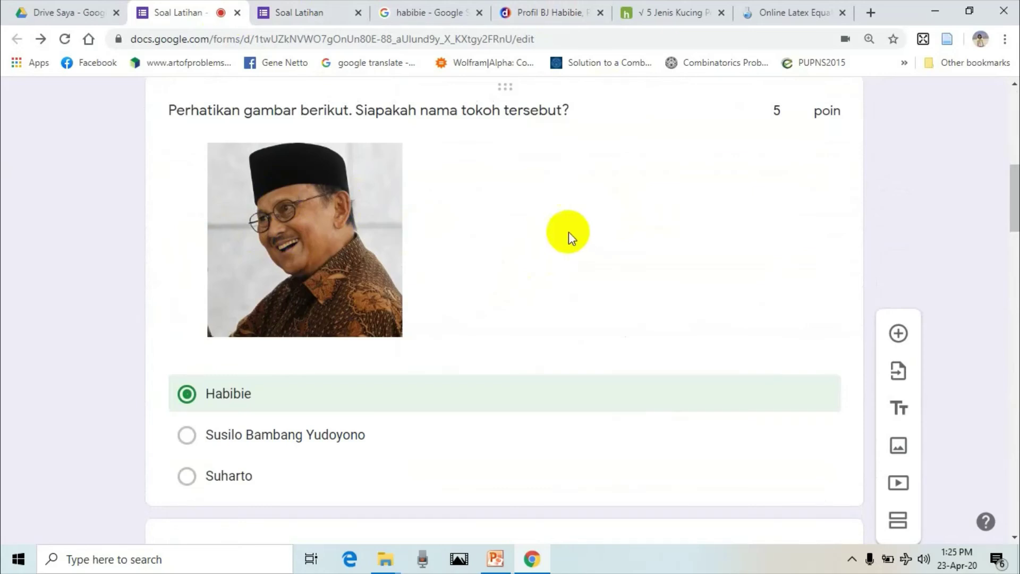
- Try to select the picture in the "Siapakah nama tokoh tersebut?" question to reach its options
left_click(269, 203)
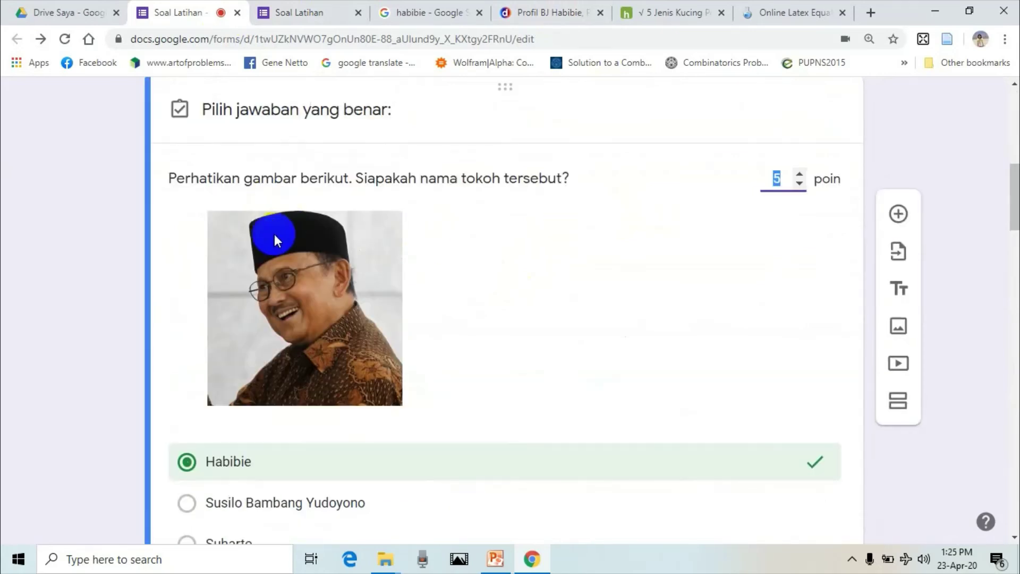
left_click(235, 247)
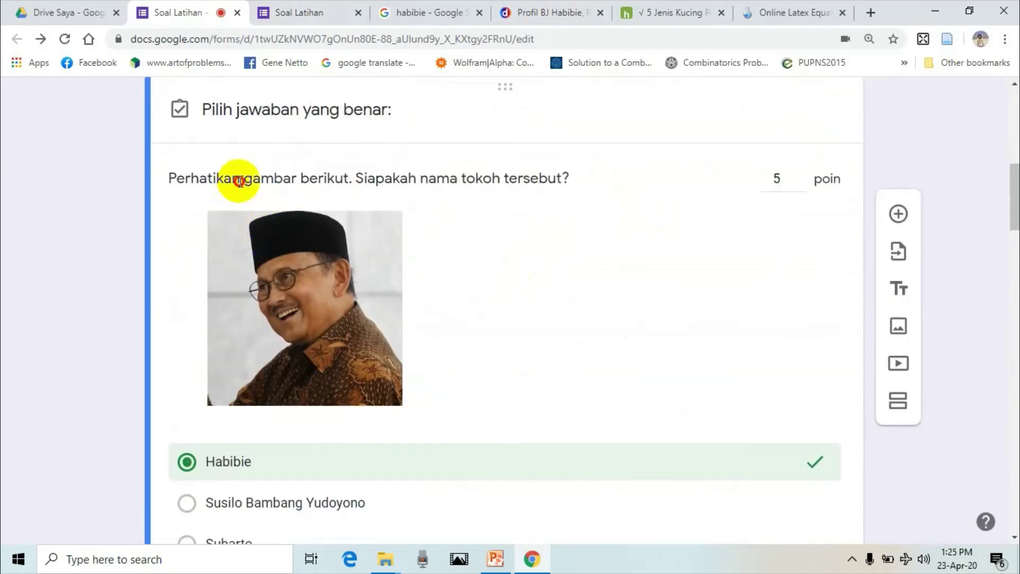
left_click(341, 228)
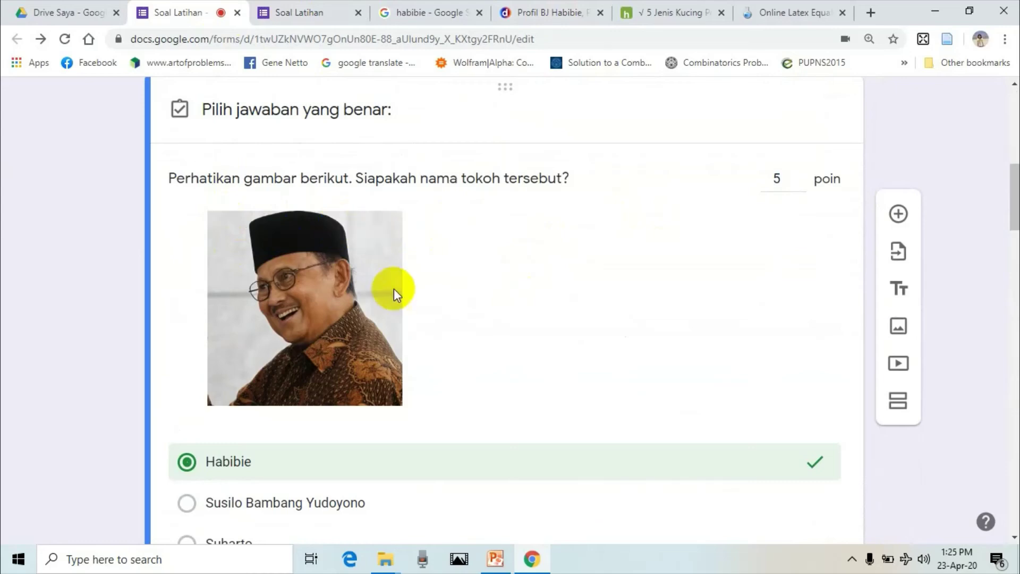
scroll(399, 298, "down", 4)
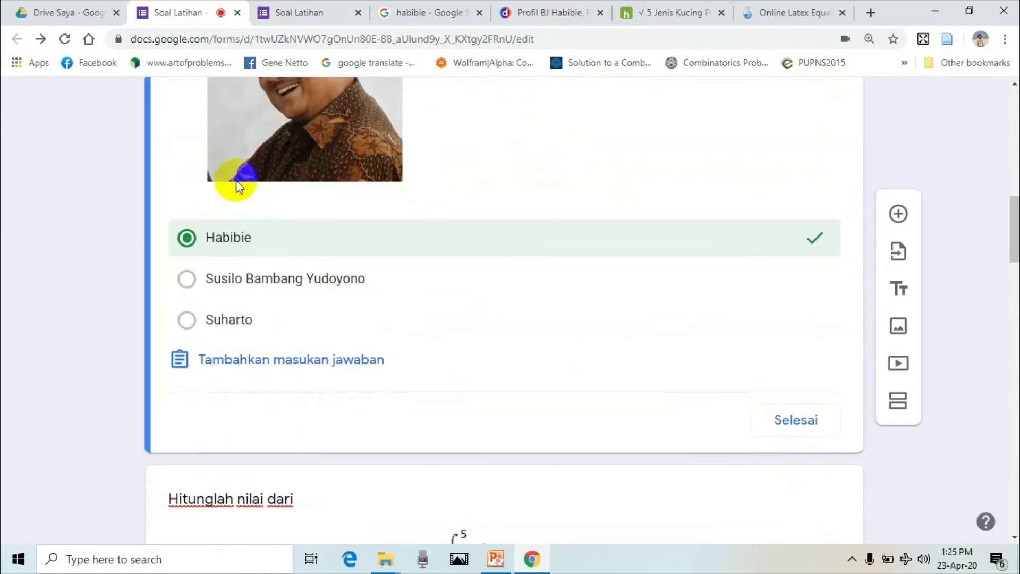
scroll(234, 182, "up", 3)
left_click(216, 179)
- Reload the Soal Latihan editor page
scroll(218, 182, "up", 10)
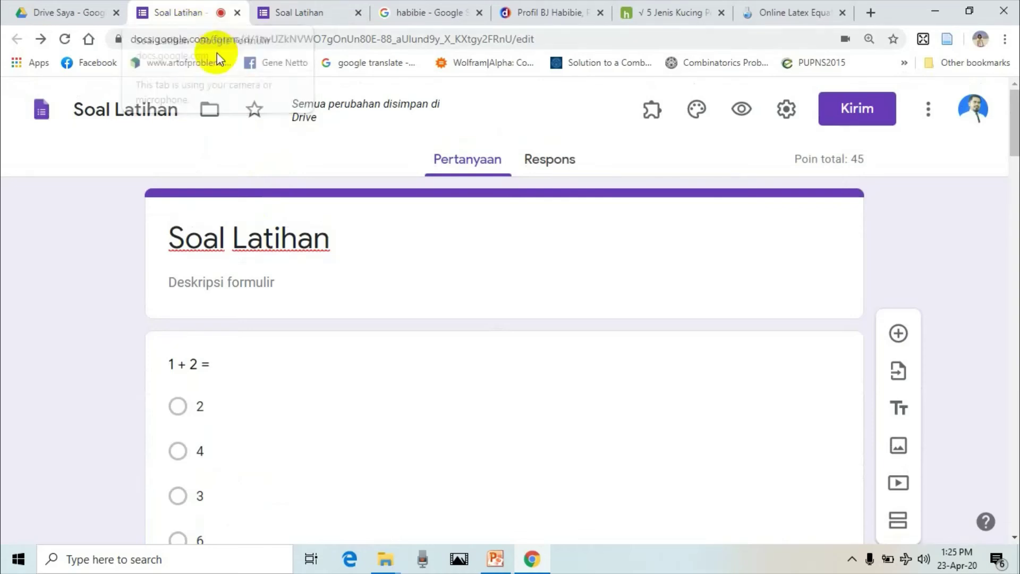
right_click(220, 16)
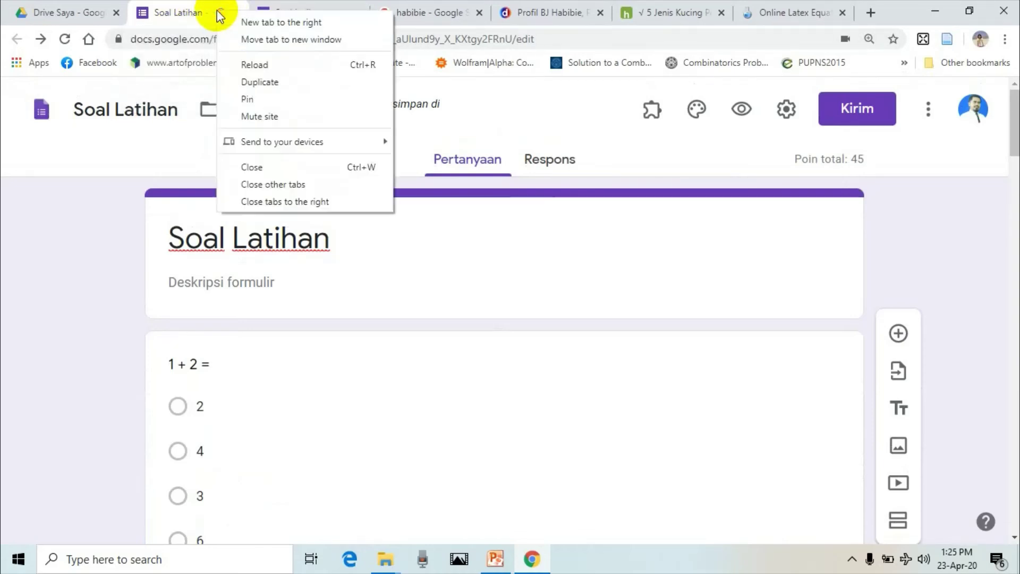
left_click(189, 42)
key("Return")
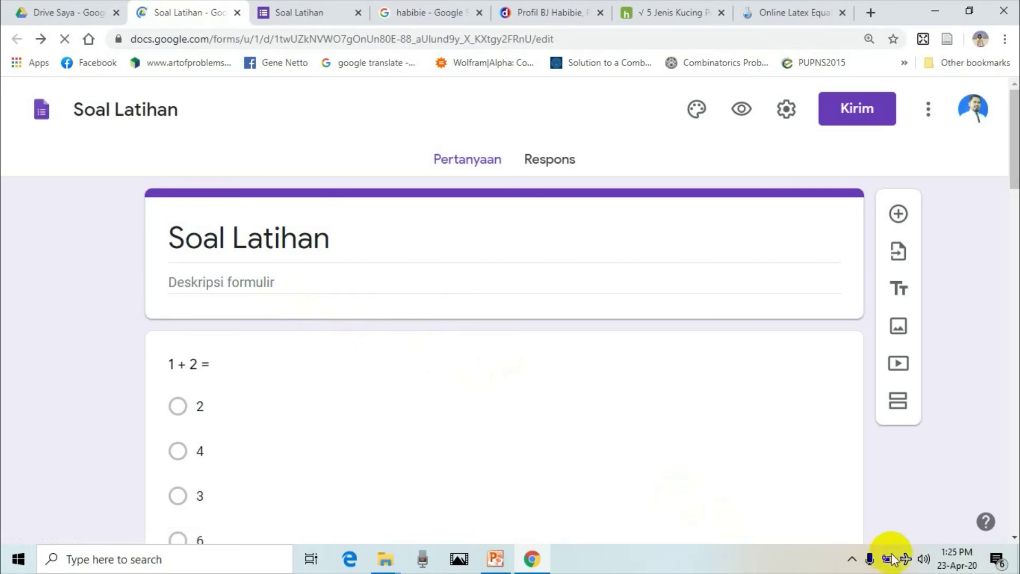
- Center-align the picture in the question "Perhatikan gambar berikut. Siapakah nama tokoh tersebut?" (Rata tengah)
scroll(426, 422, "down", 15)
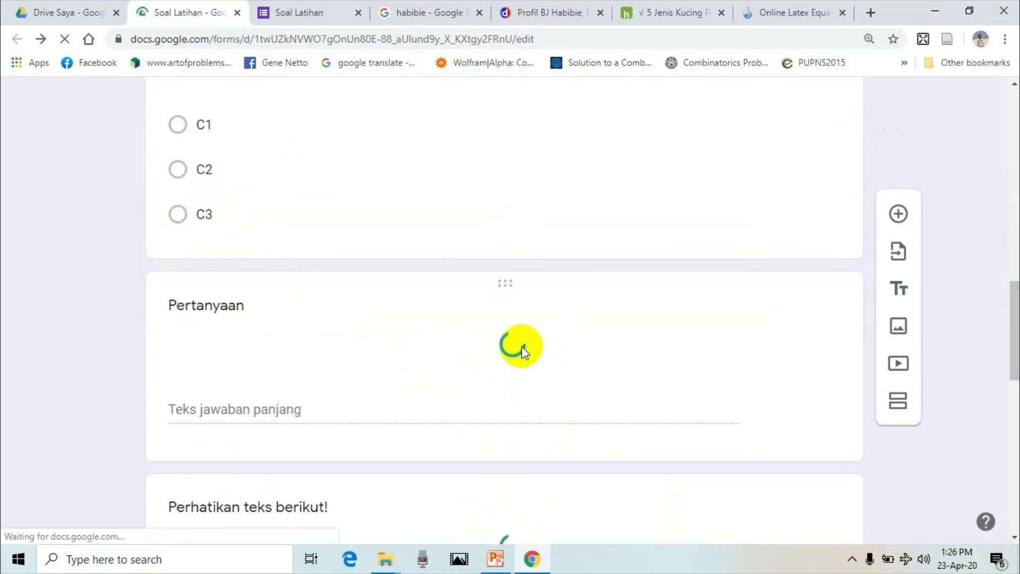
scroll(412, 340, "up", 8)
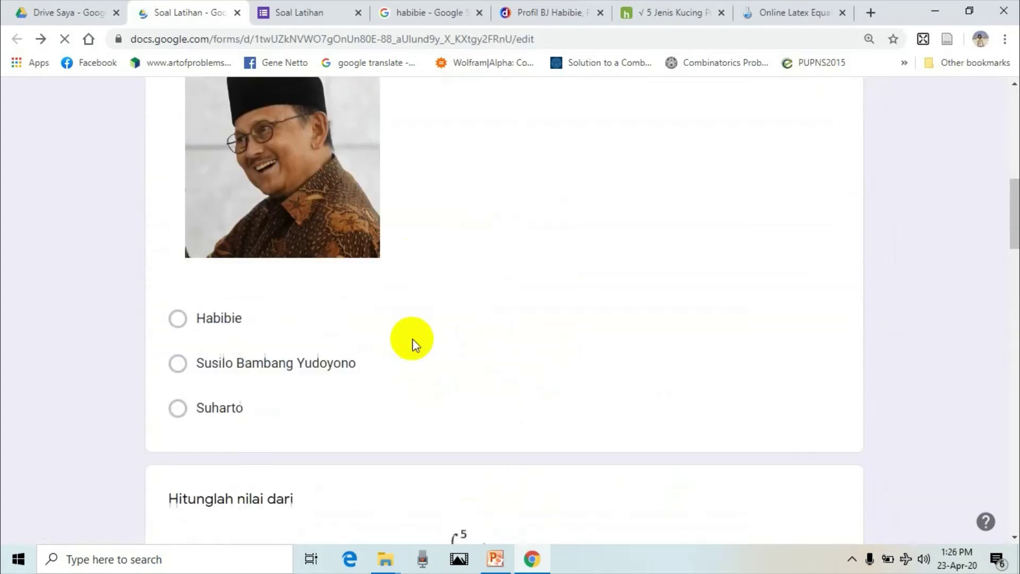
scroll(413, 340, "up", 2)
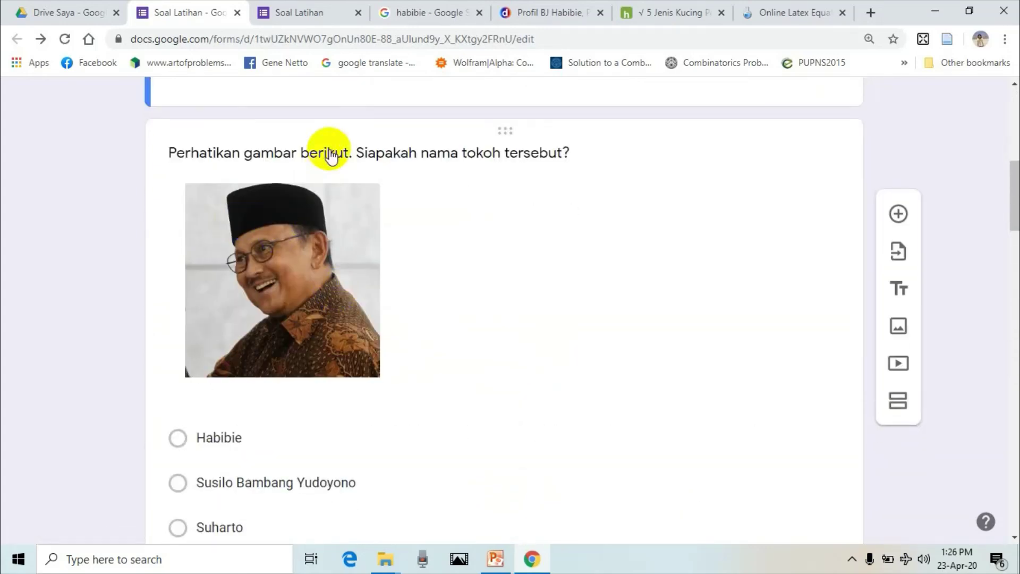
left_click(329, 154)
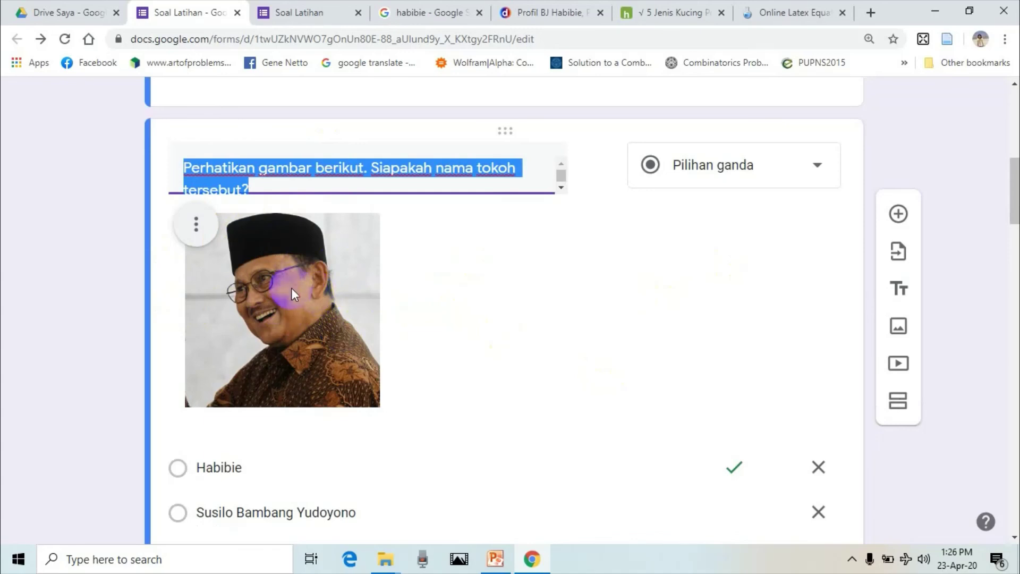
left_click(189, 233)
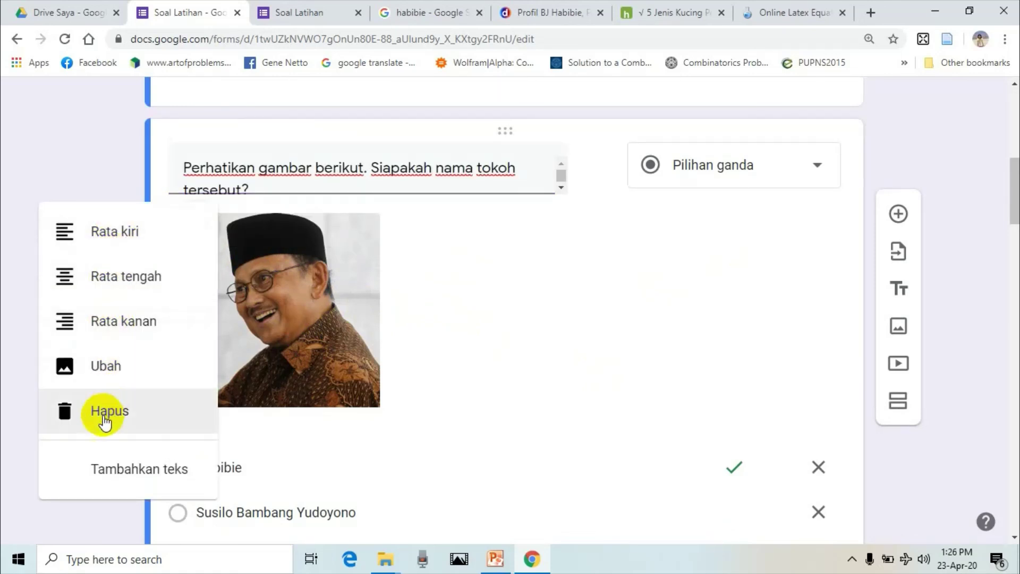
left_click(98, 275)
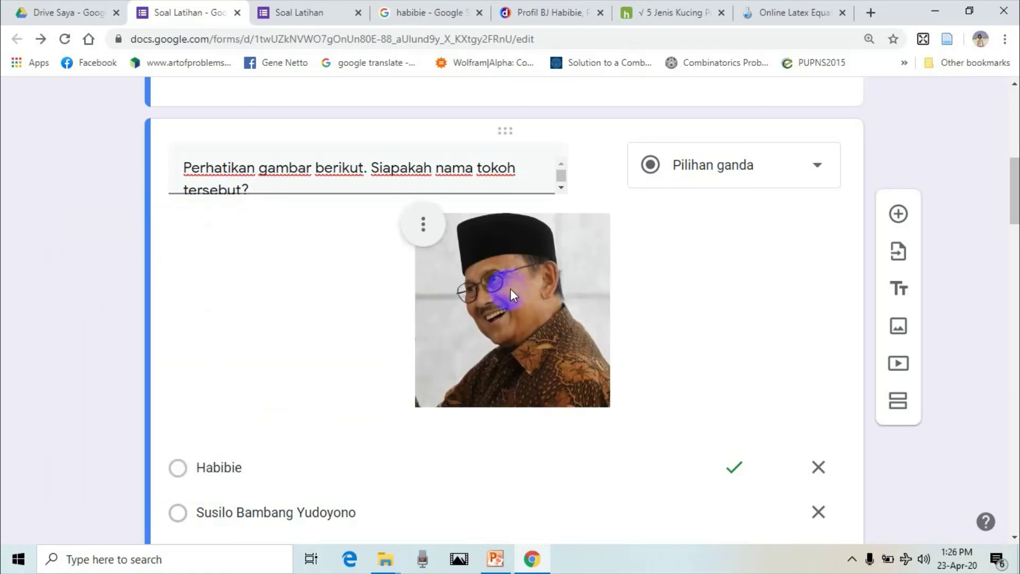
- Left-align the paragraph image in the "Pertanyaan" question (Rata kiri)
scroll(493, 338, "down", 8)
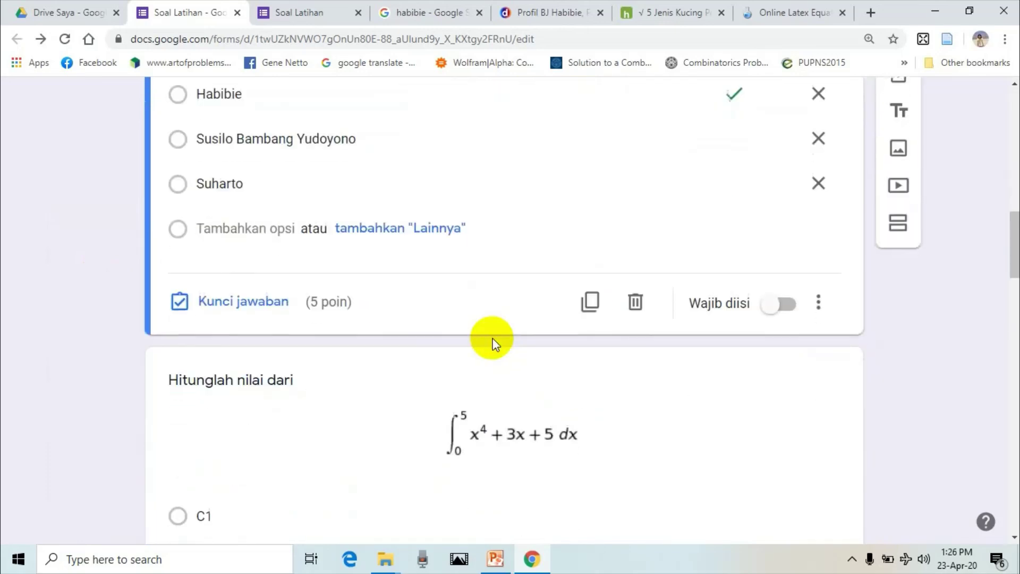
scroll(494, 292, "down", 2)
scroll(485, 354, "up", 2)
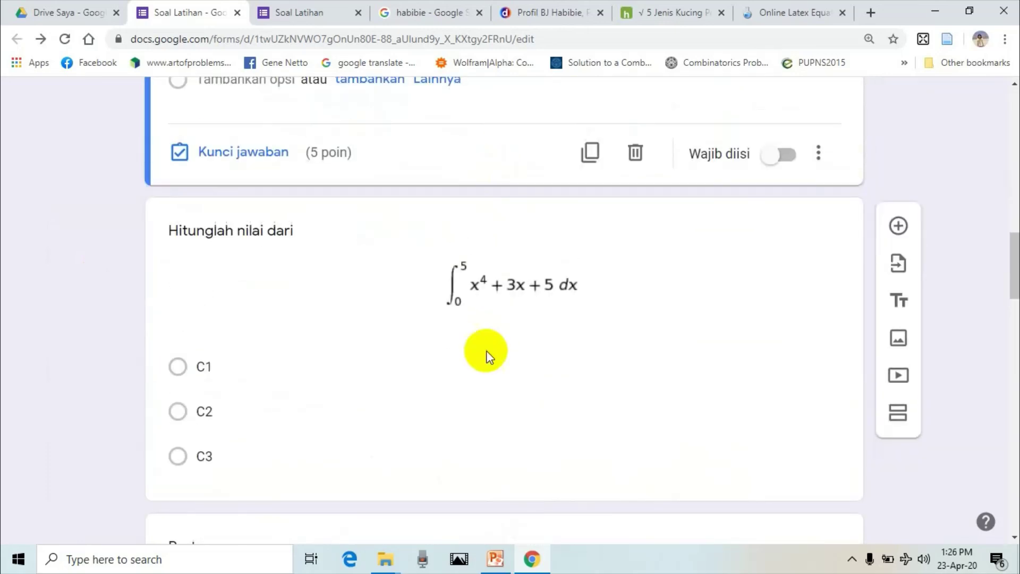
scroll(485, 354, "down", 10)
scroll(442, 186, "up", 3)
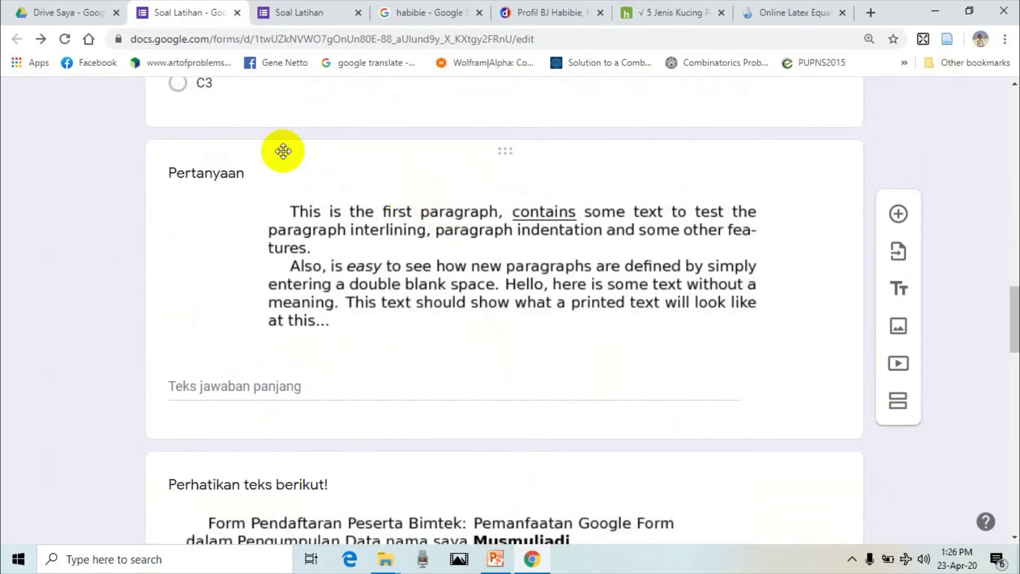
left_click(209, 180)
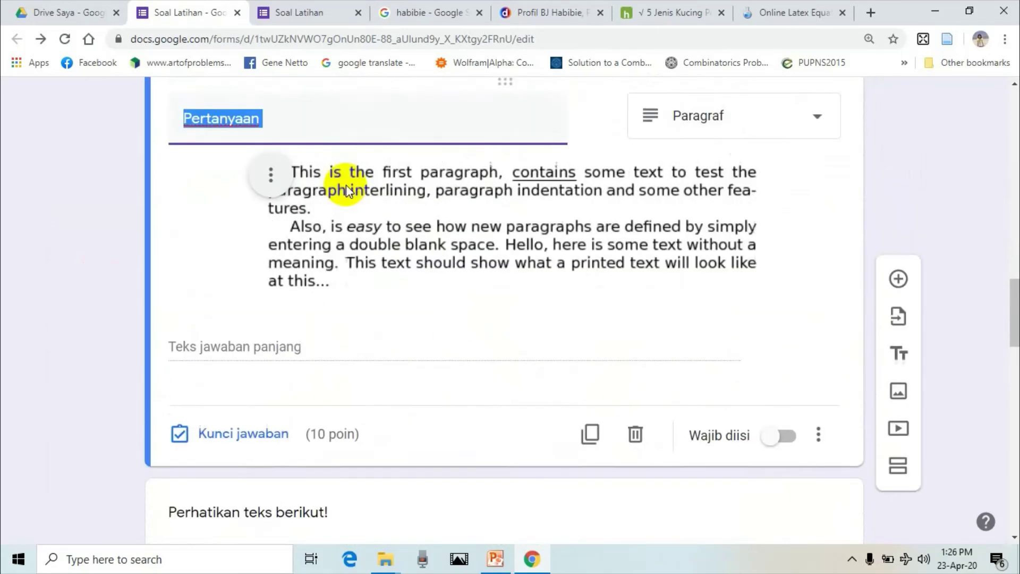
left_click(273, 184)
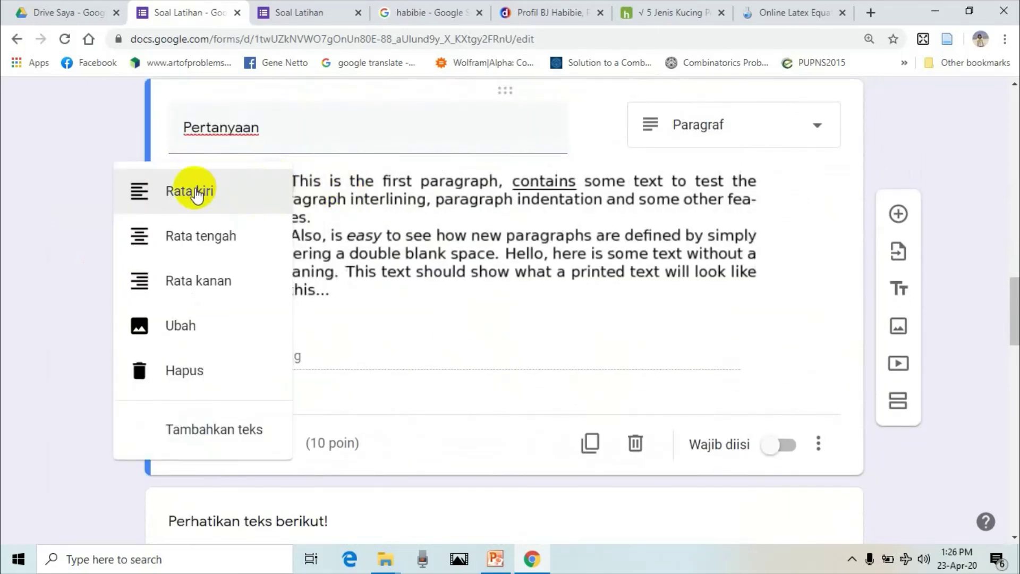
left_click(197, 192)
- Reload the respondent view of Soal Latihan and examine the image alignment in its questions, down to "Bacalah teks berikut"
scroll(616, 295, "down", 10)
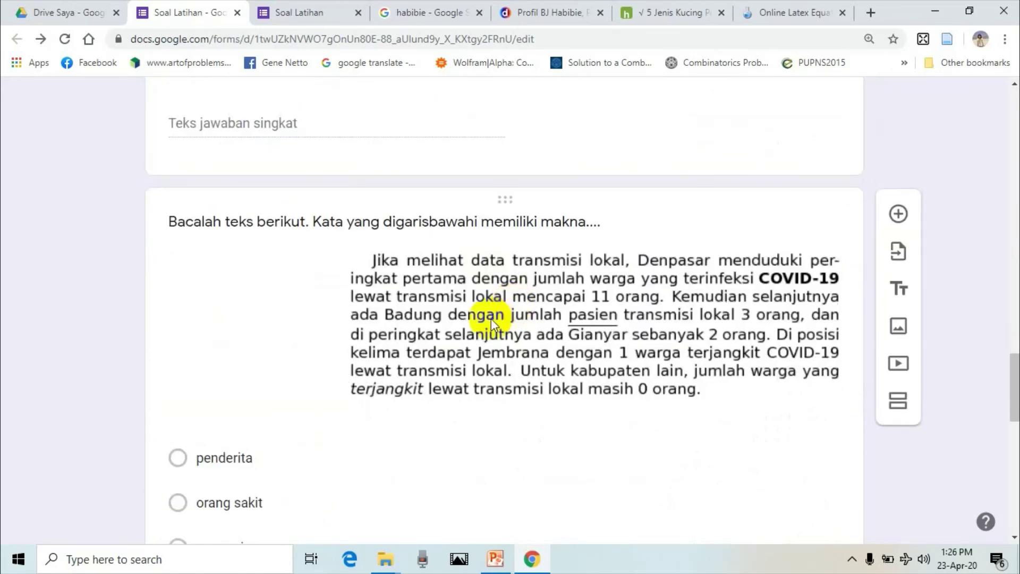
scroll(491, 319, "up", 10)
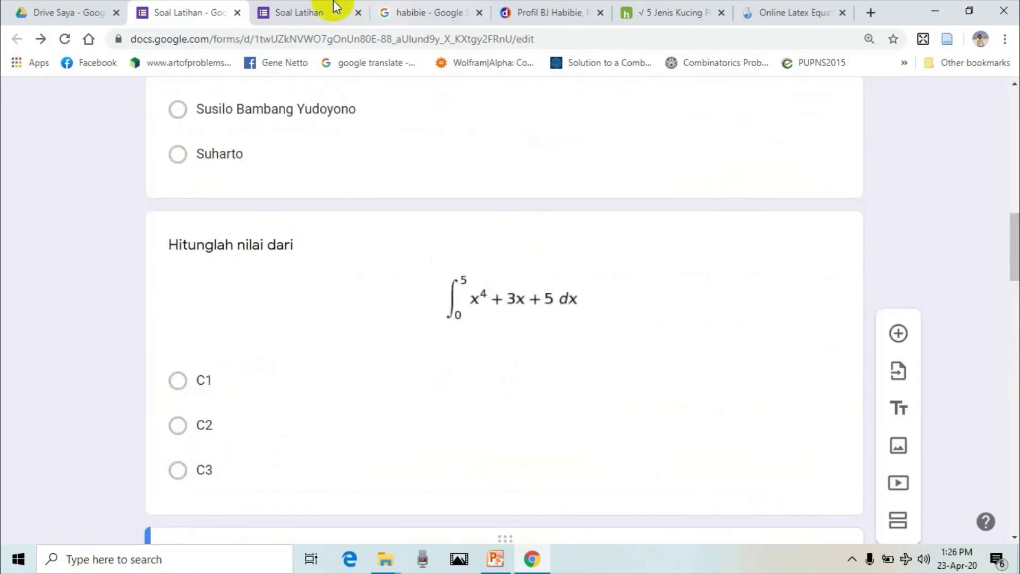
left_click(318, 10)
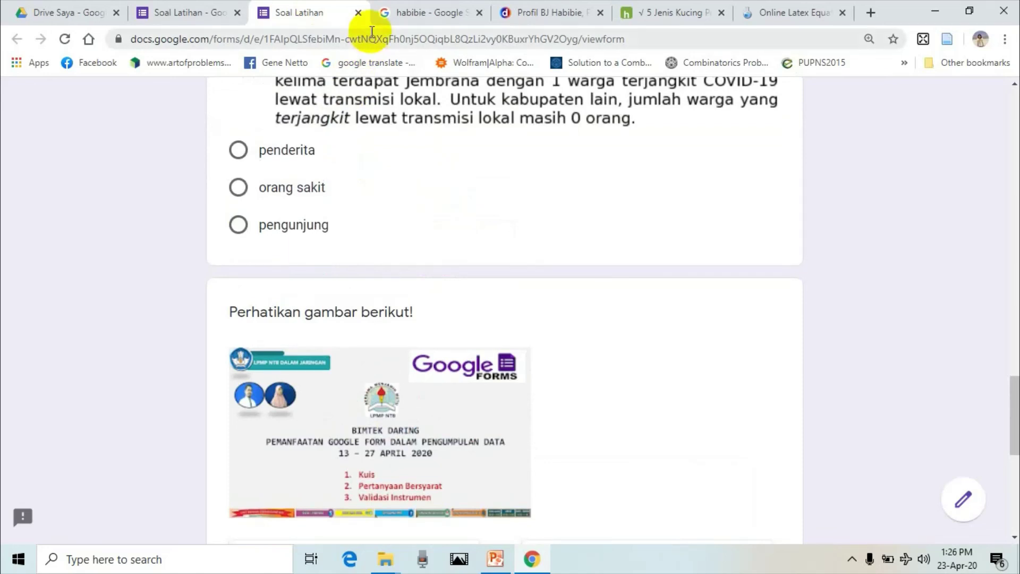
left_click(371, 33)
key("Return")
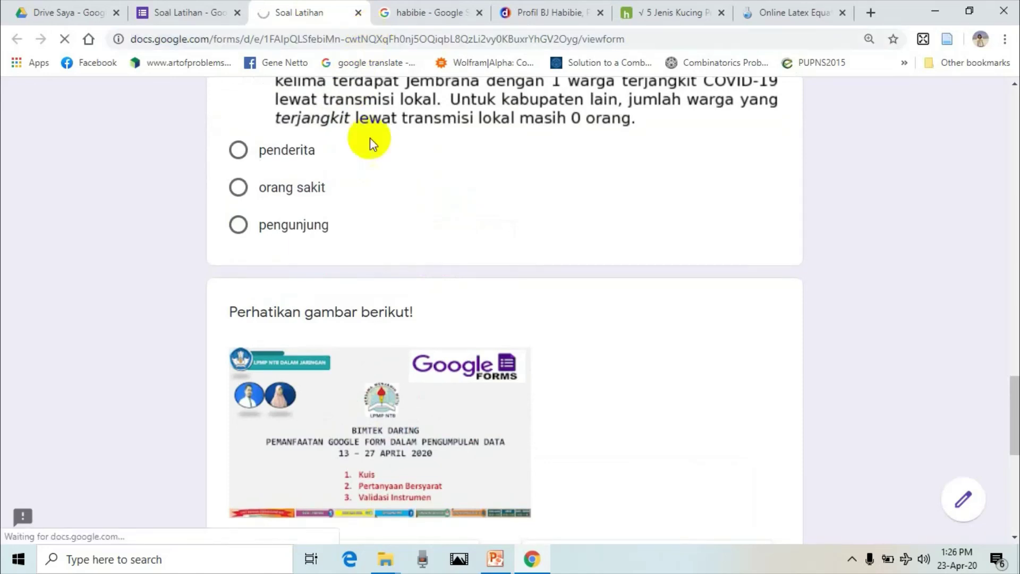
scroll(501, 285, "down", 5)
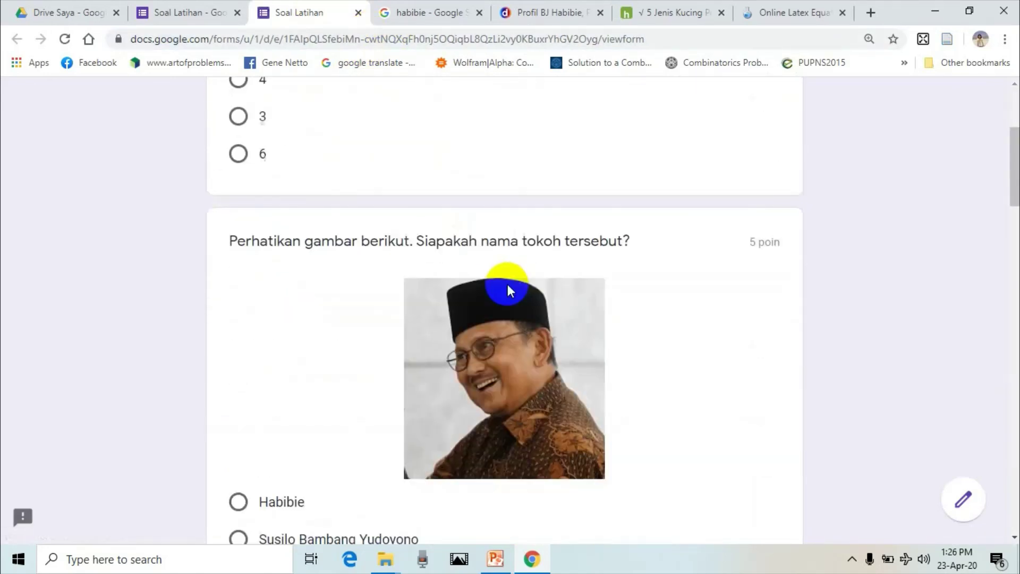
scroll(539, 295, "down", 1)
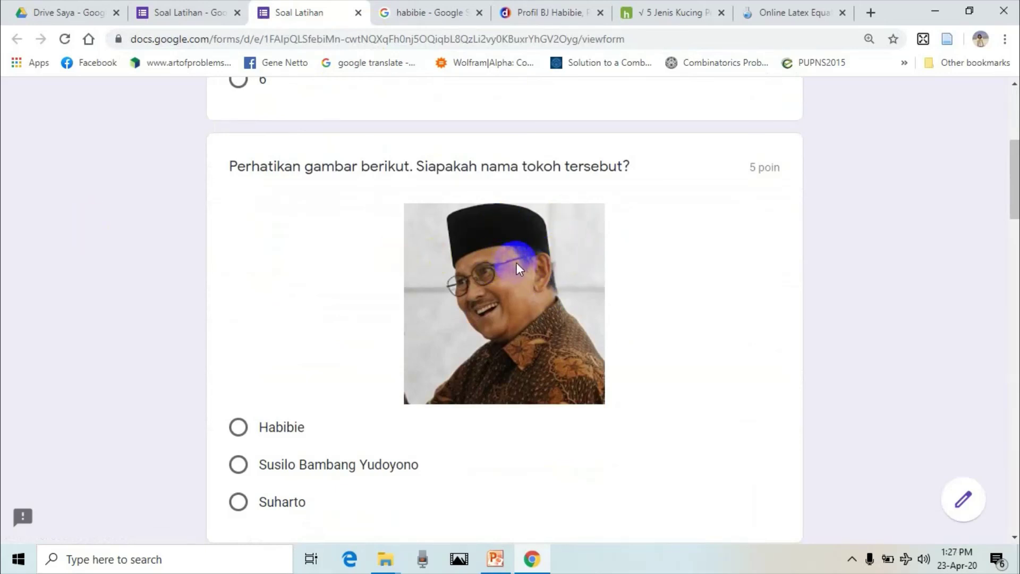
scroll(519, 221, "down", 3)
scroll(518, 223, "down", 5)
scroll(519, 228, "down", 4)
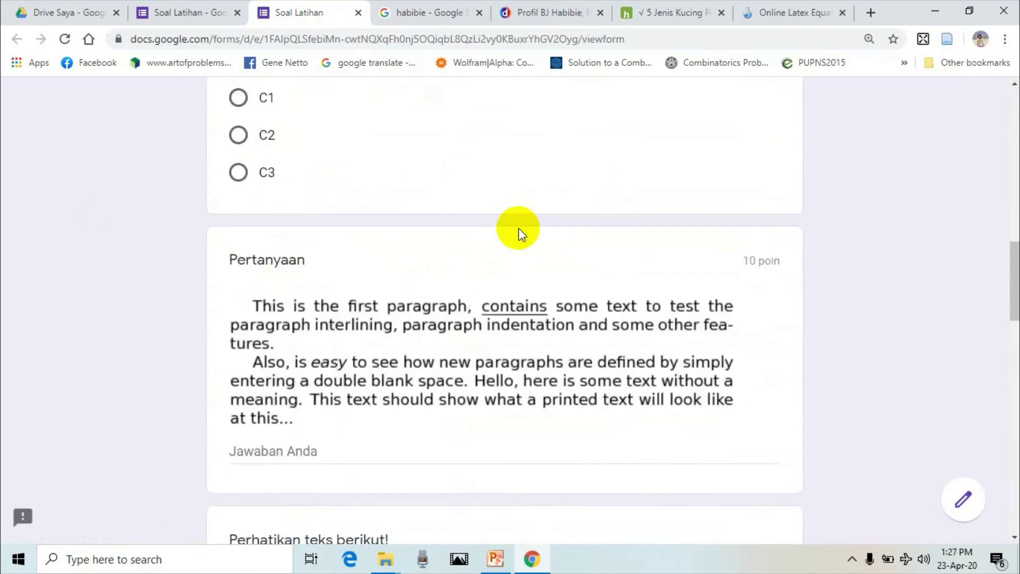
scroll(297, 294, "down", 7)
scroll(447, 281, "down", 4)
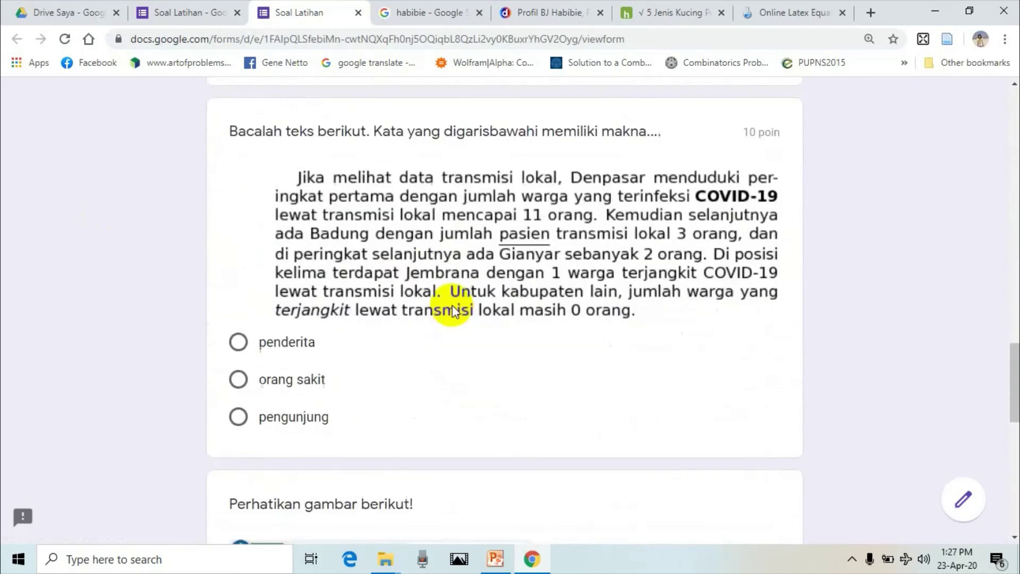
- Examine how images are placed across the respondent view of Soal Latihan, from the "1 + 2 =" question to the final image-option question
scroll(558, 271, "down", 5)
scroll(476, 291, "down", 4)
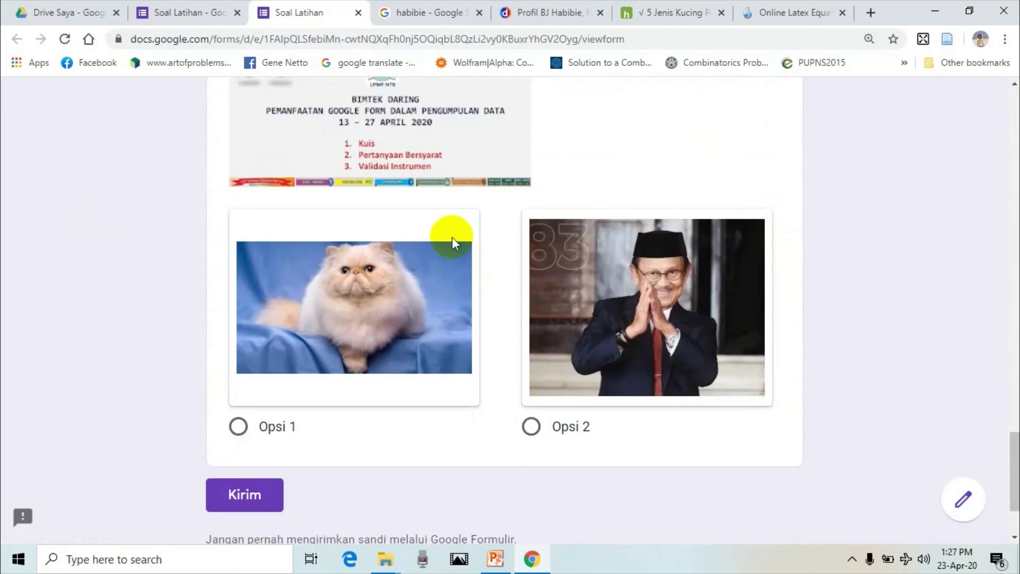
scroll(464, 230, "up", 9)
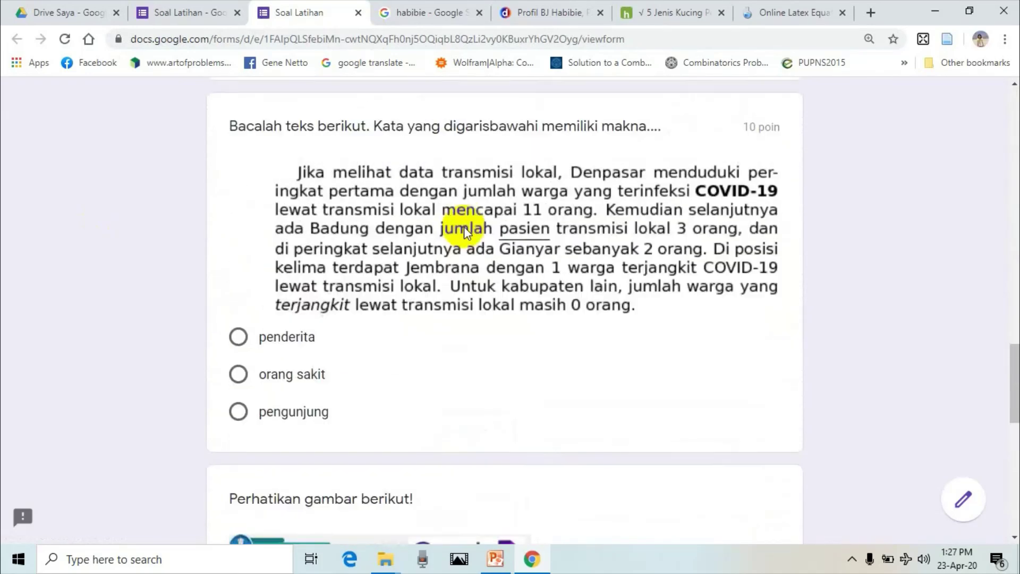
scroll(464, 226, "up", 11)
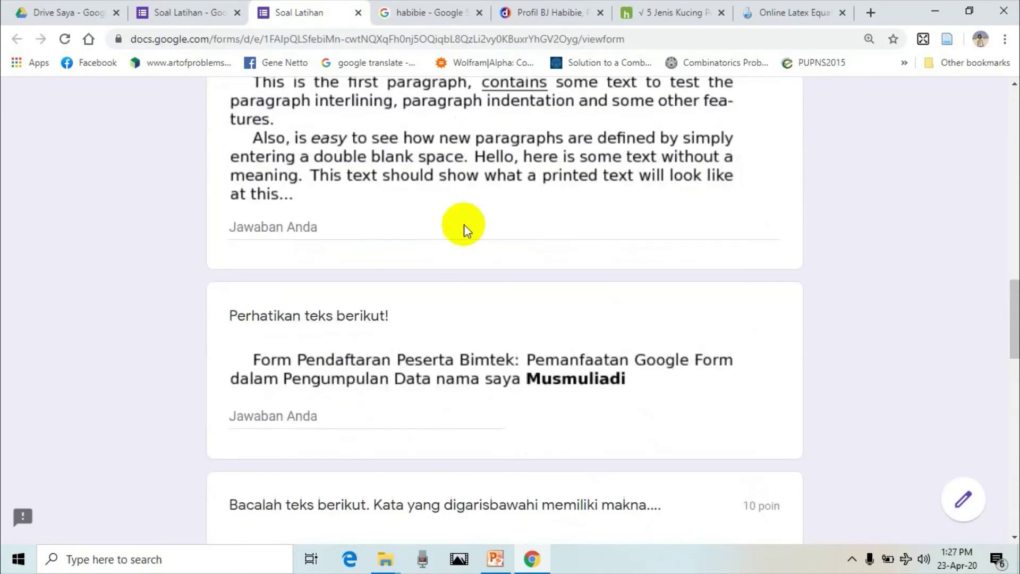
scroll(474, 215, "up", 10)
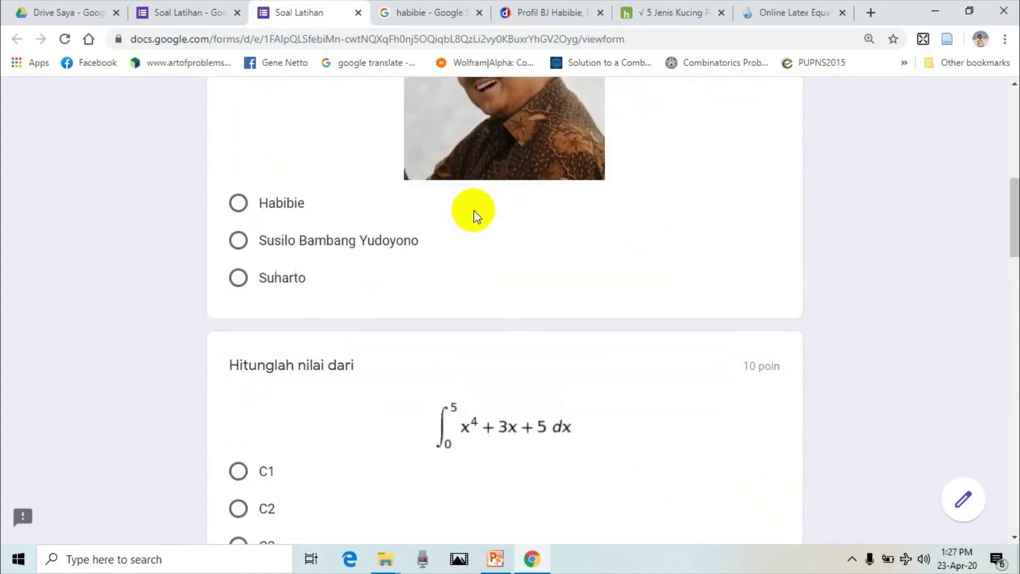
scroll(475, 213, "up", 8)
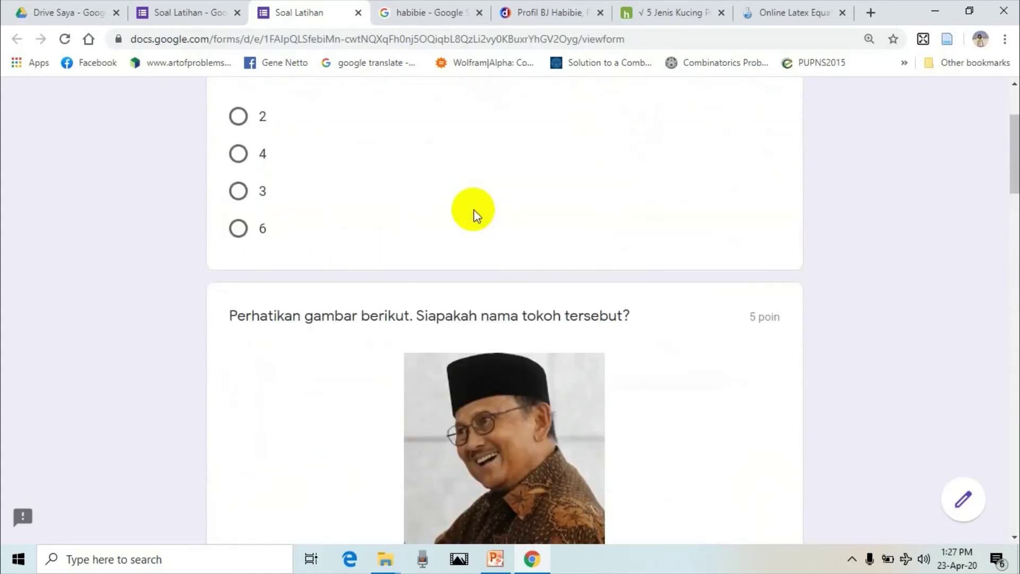
scroll(475, 215, "down", 11)
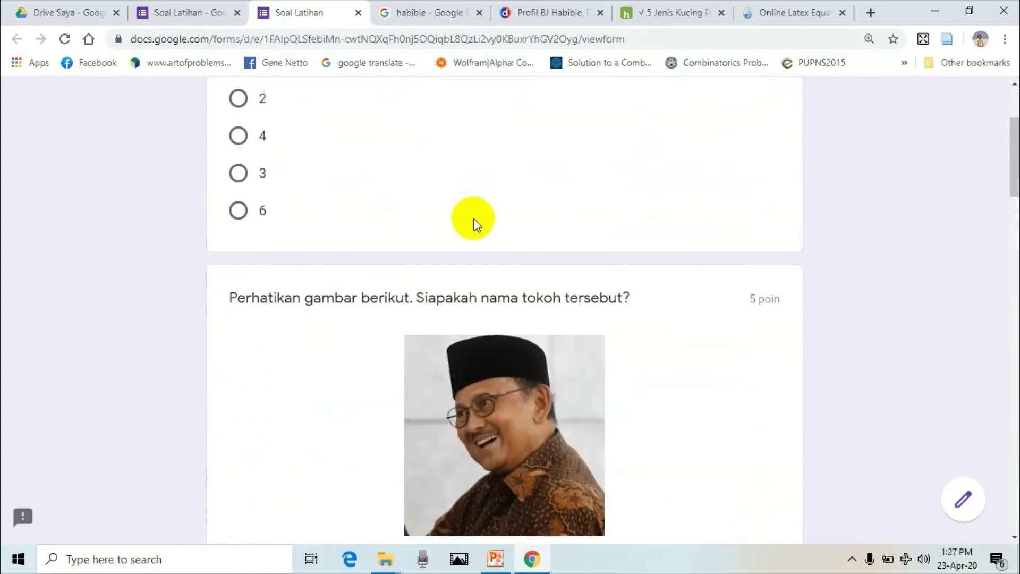
scroll(478, 225, "down", 3)
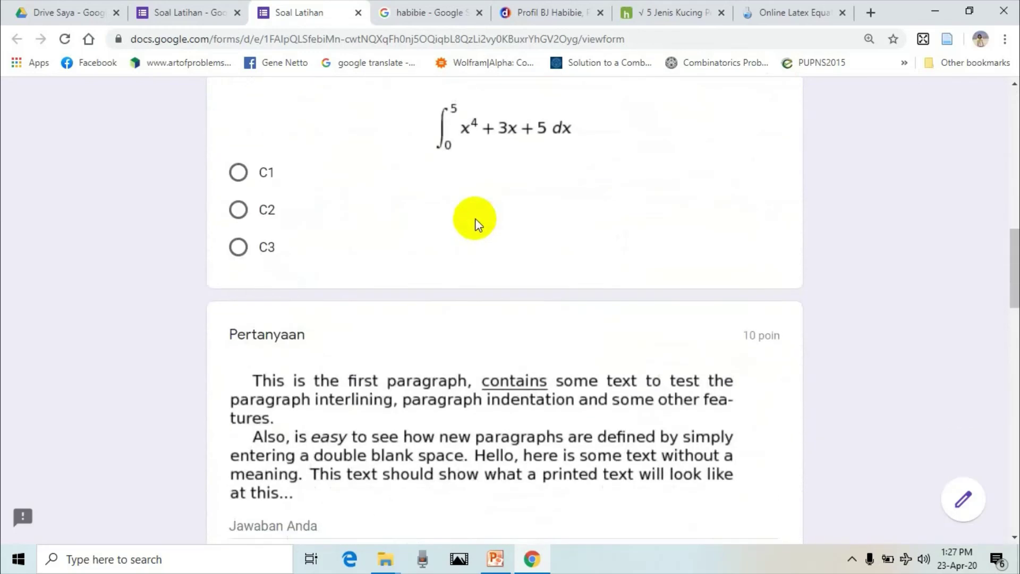
scroll(477, 223, "down", 3)
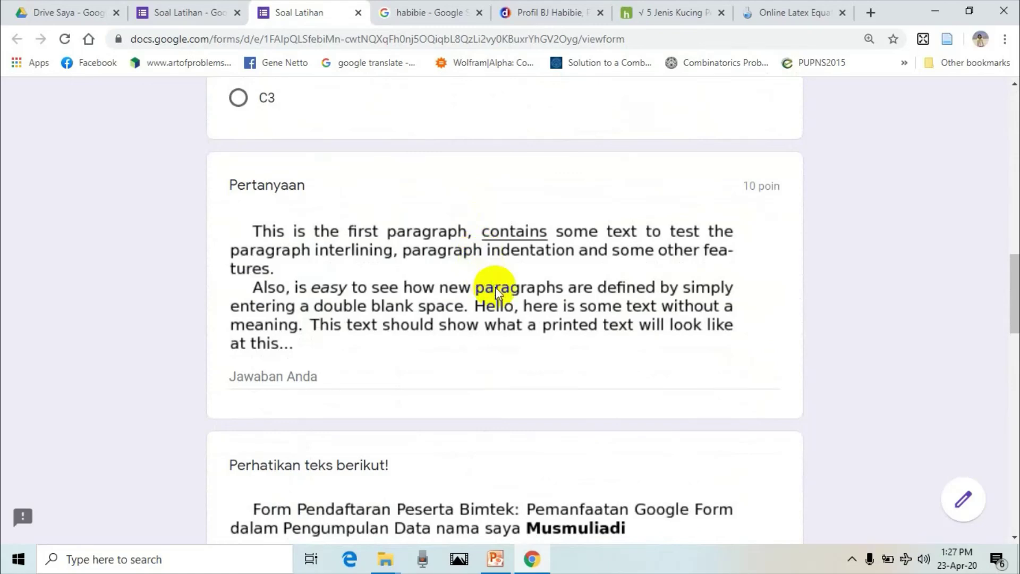
scroll(495, 287, "down", 4)
scroll(499, 291, "down", 5)
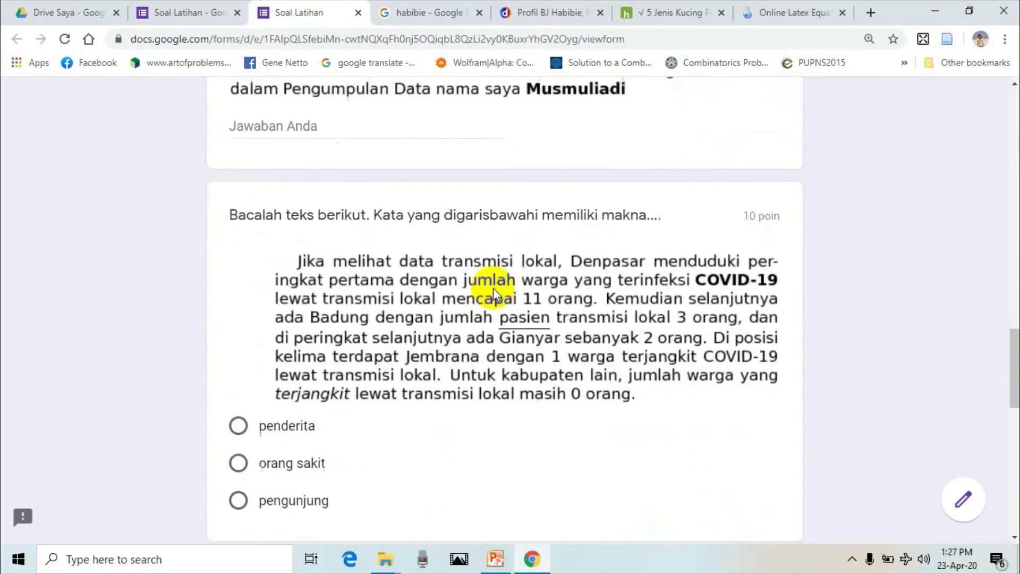
scroll(494, 294, "up", 20)
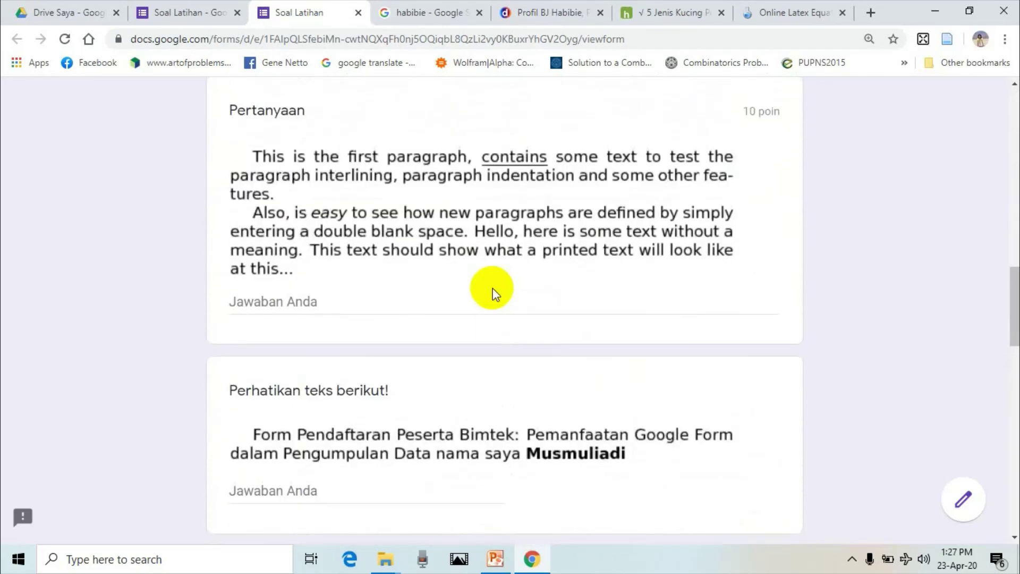
scroll(494, 289, "up", 10)
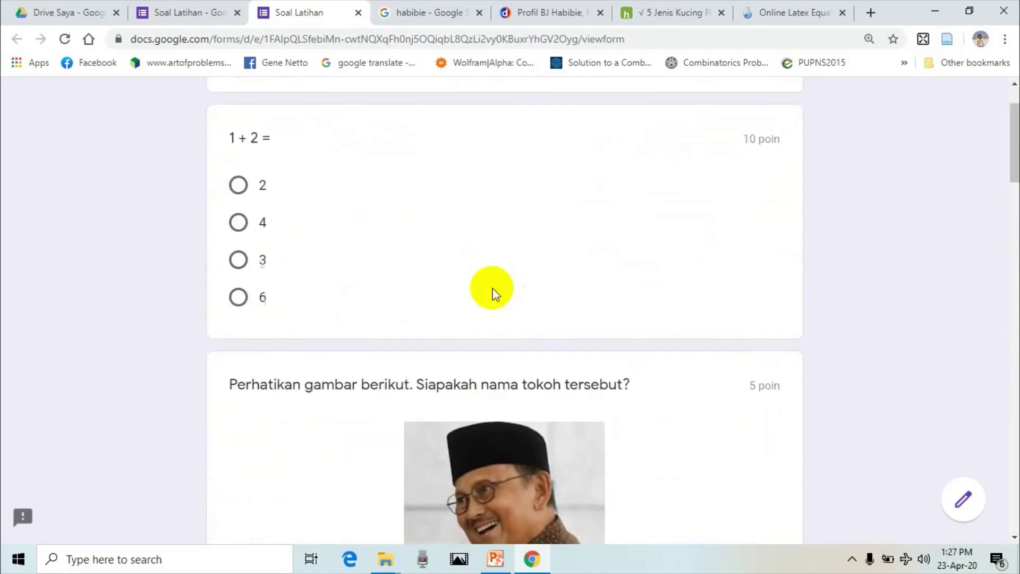
- Return to the Soal Latihan editor and open the final question, with image options Opsi 1 and Opsi 2, for editing
left_click(202, 12)
scroll(383, 218, "up", 16)
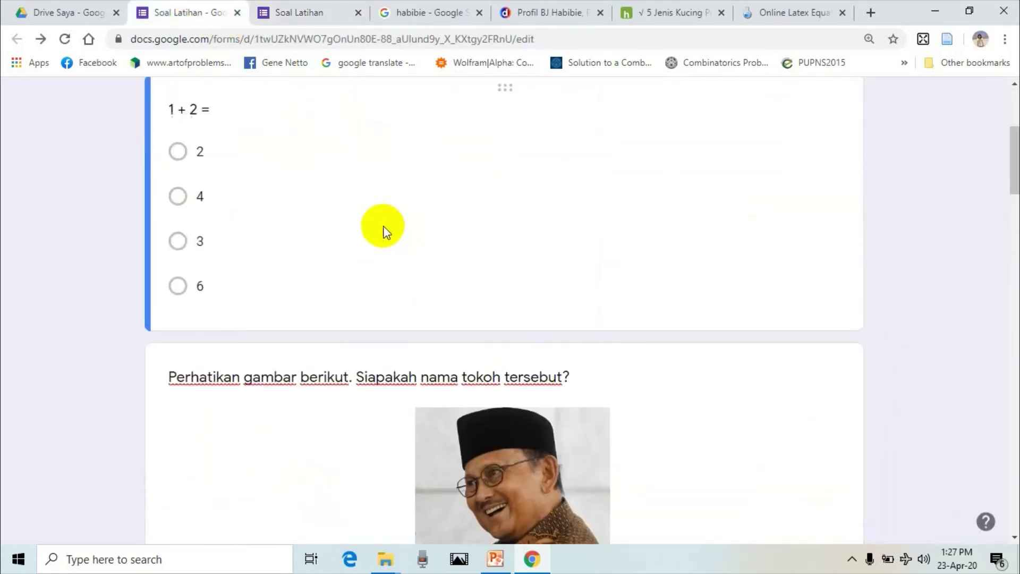
scroll(383, 233, "down", 3)
scroll(419, 279, "down", 4)
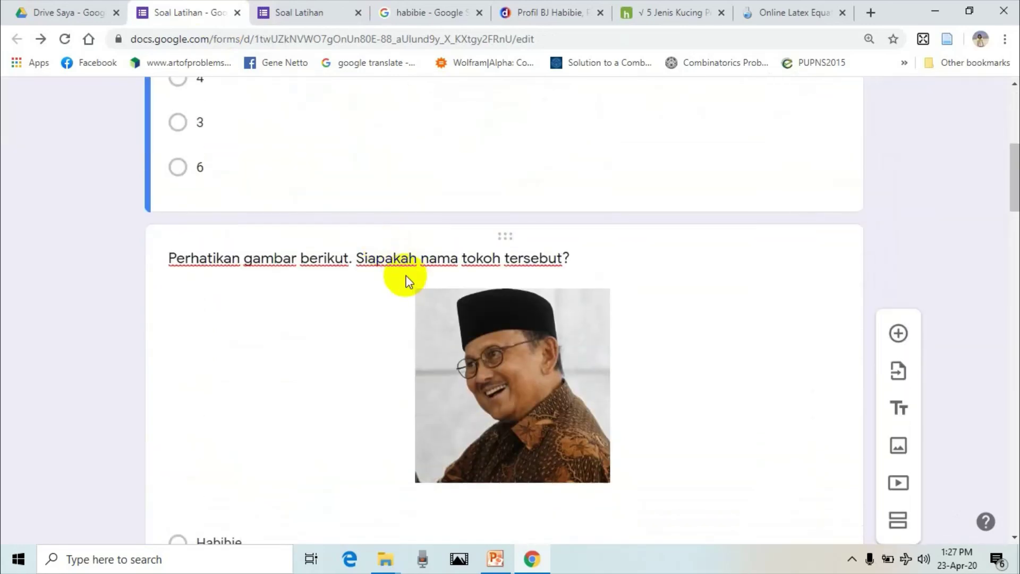
scroll(321, 228, "up", 6)
scroll(457, 376, "down", 15)
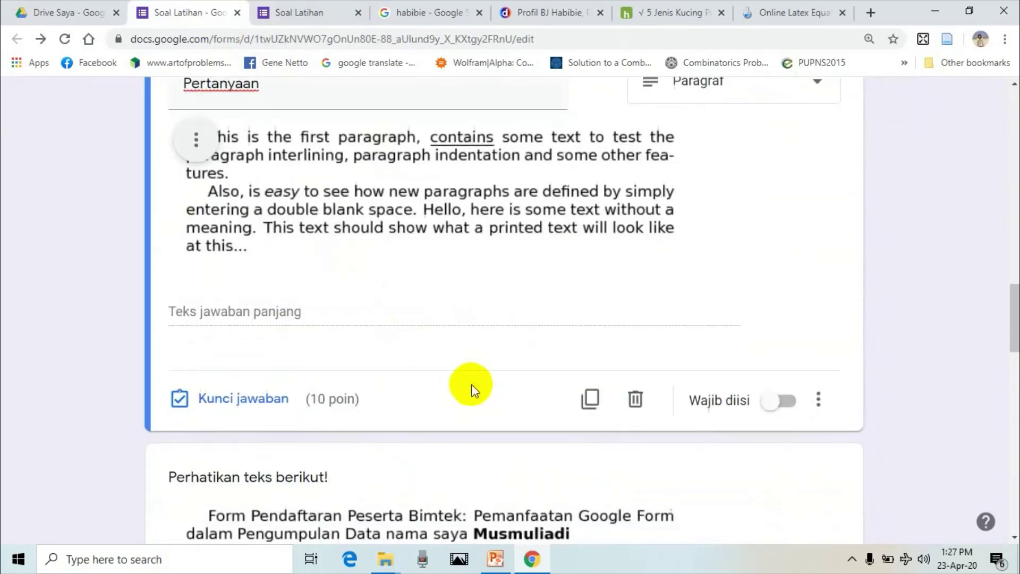
scroll(473, 386, "down", 2)
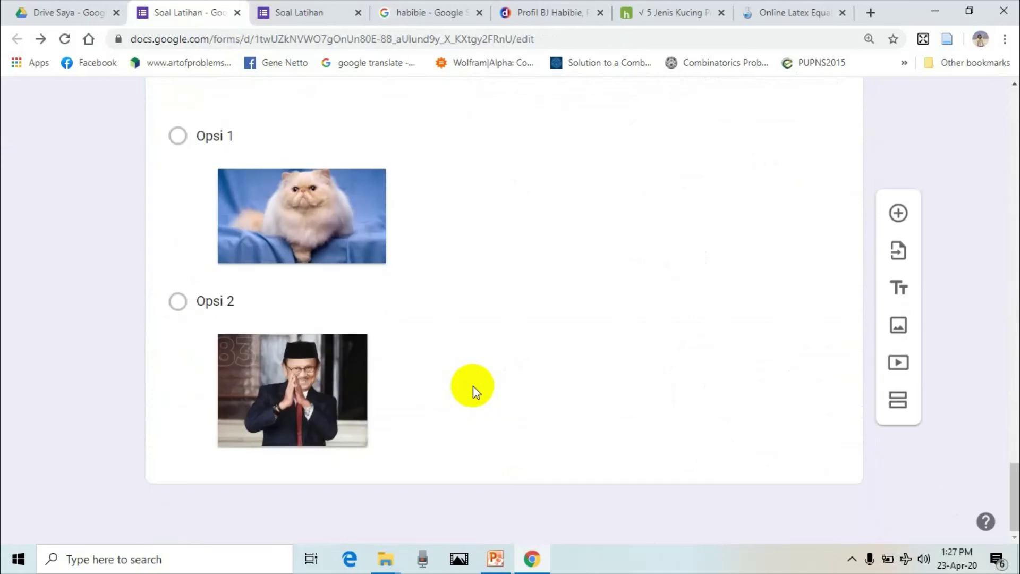
left_click(466, 264)
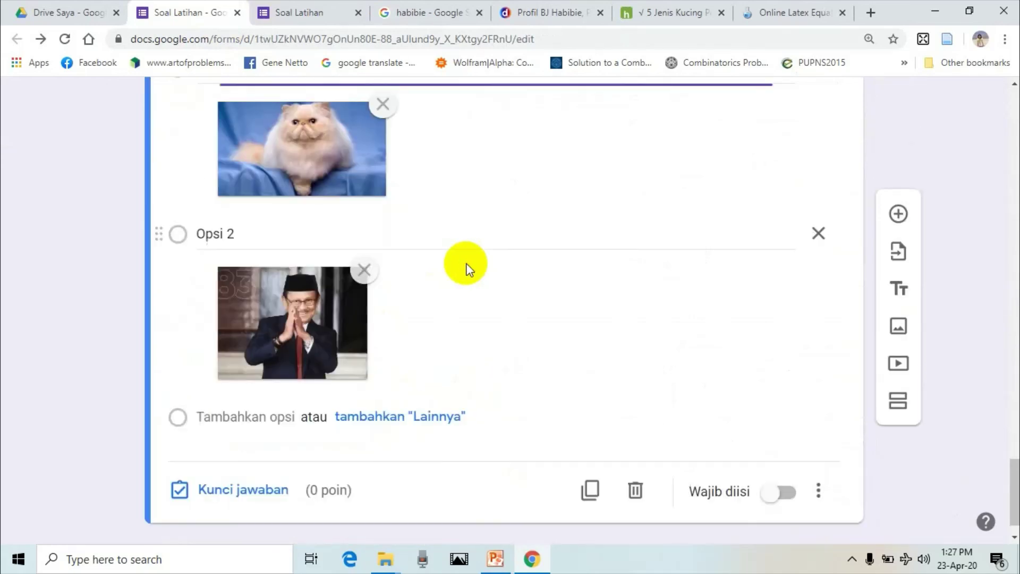